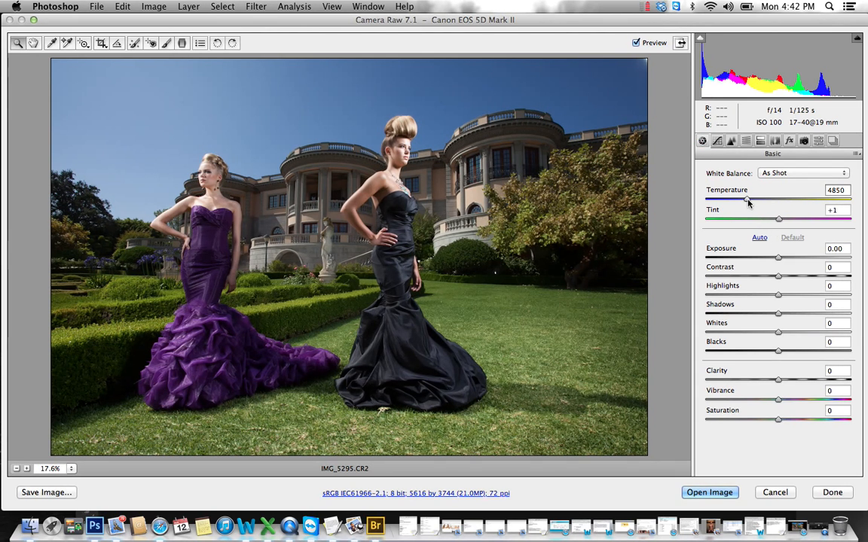
Warm the raw photo to a white balance temperature of 5200 and raise its saturation to +2.
drag(748, 201, 754, 203)
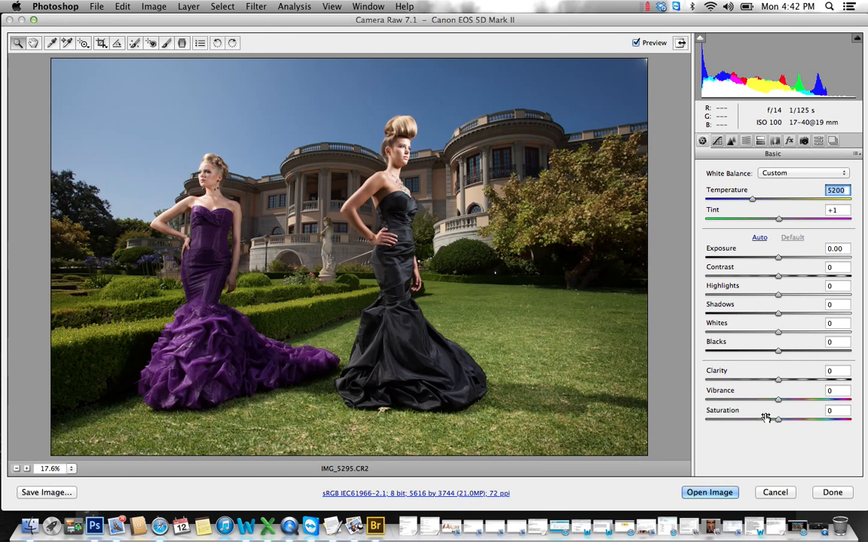
mouse_move(778, 419)
mouse_down()
mouse_move(724, 423)
mouse_move(781, 422)
mouse_up()
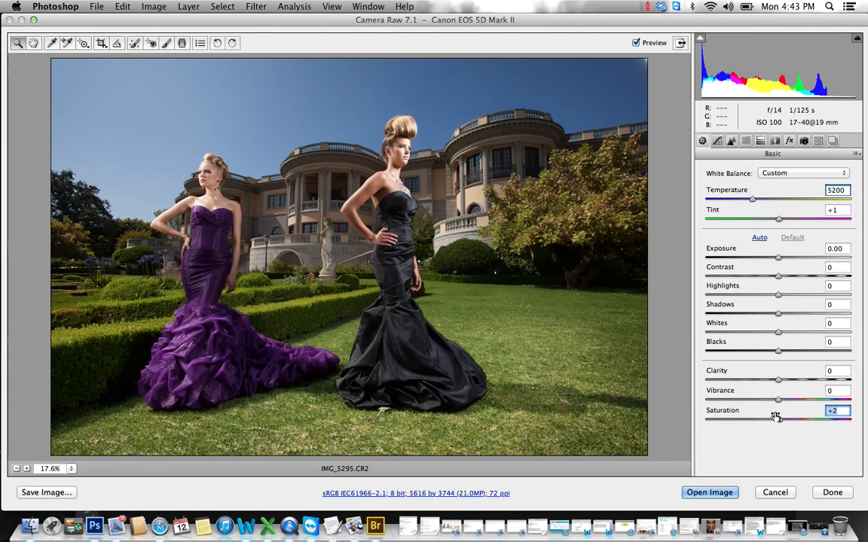
Darken the raw photo's shadows to -13.
click(778, 315)
mouse_move(778, 315)
mouse_down()
mouse_move(740, 321)
mouse_move(763, 319)
mouse_up()
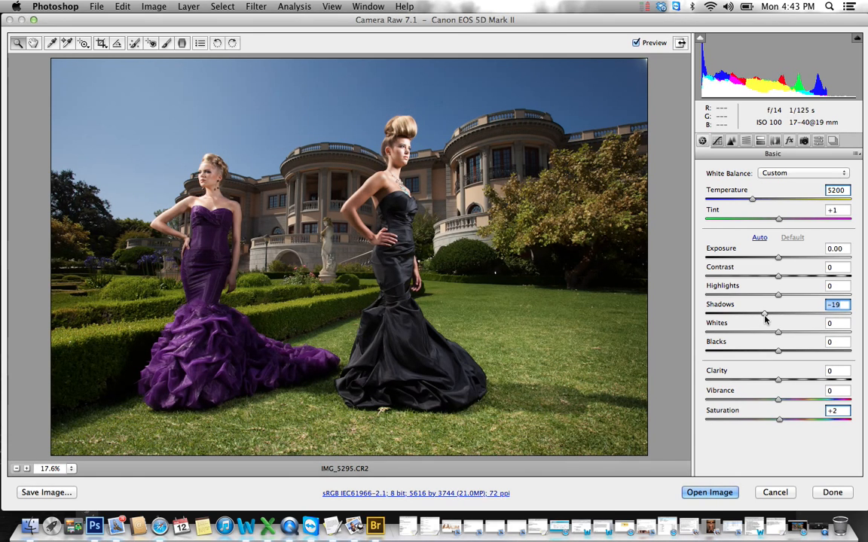
drag(765, 319, 769, 310)
Increase the raw photo's sharpening amount and open the adjusted image in Photoshop.
click(731, 141)
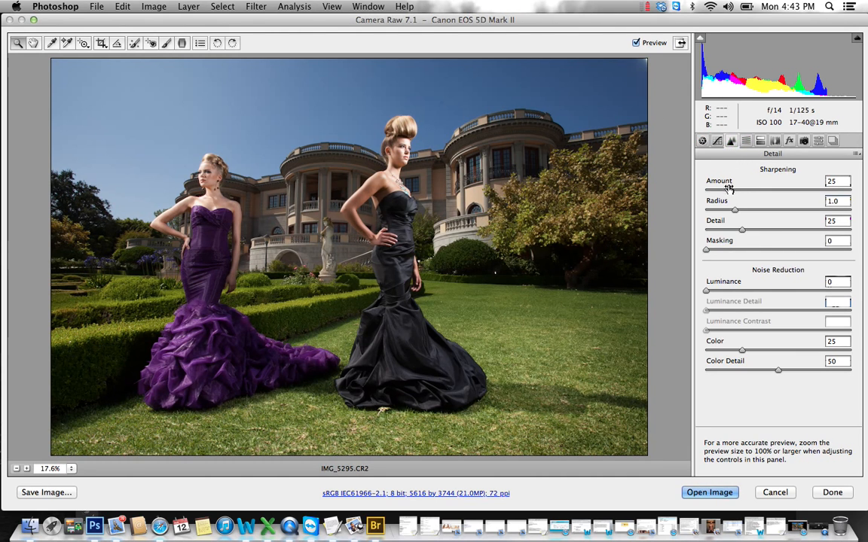
drag(730, 189, 747, 195)
click(702, 141)
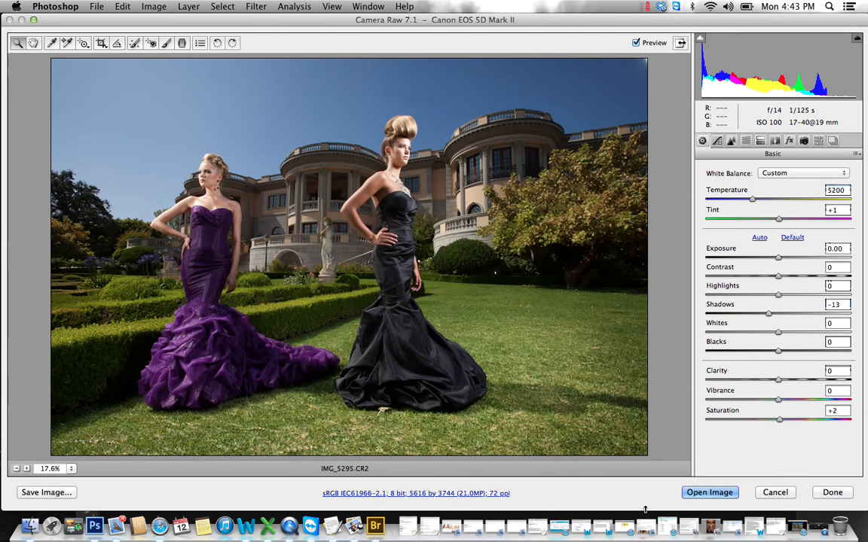
click(708, 492)
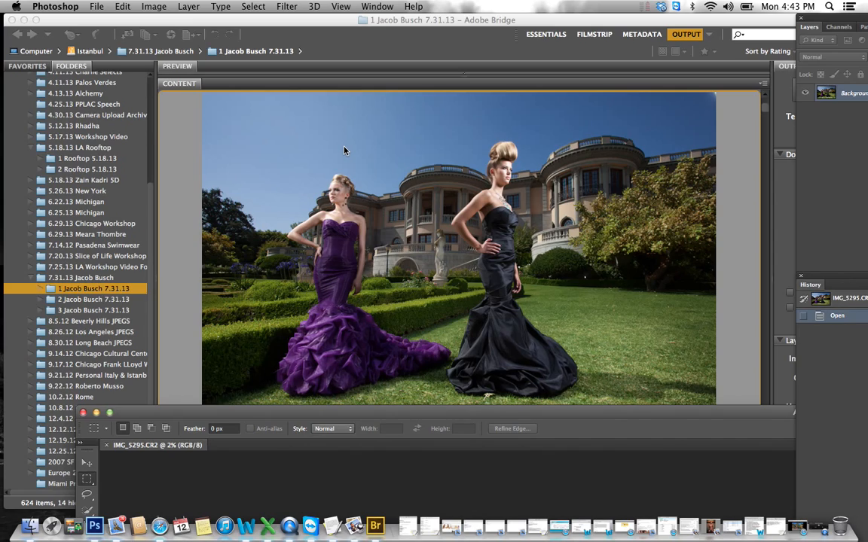
Move the Photoshop window fully onto the display, enlarge it, and fit the photo to the available view.
drag(333, 413, 384, 16)
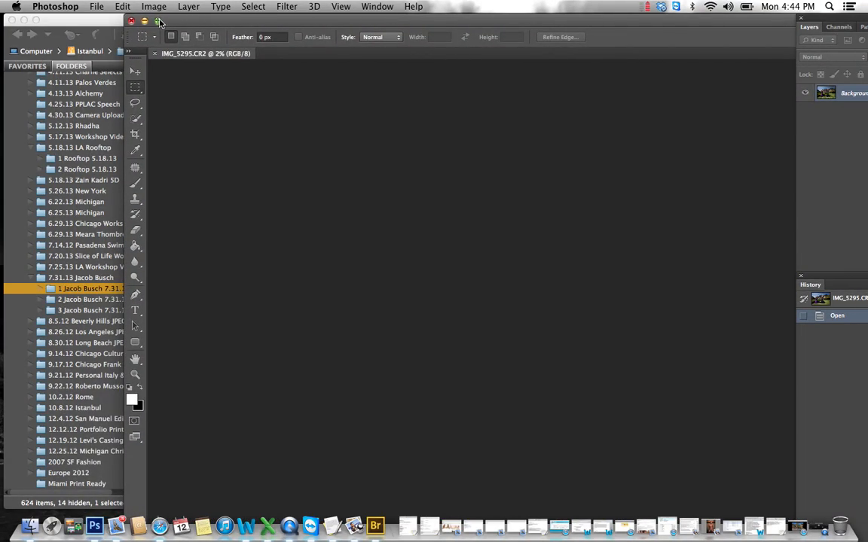
click(158, 21)
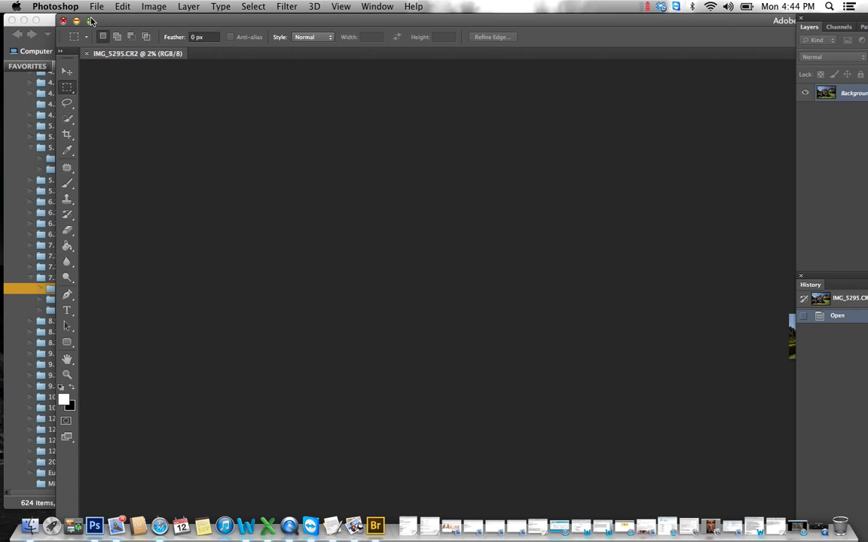
click(91, 22)
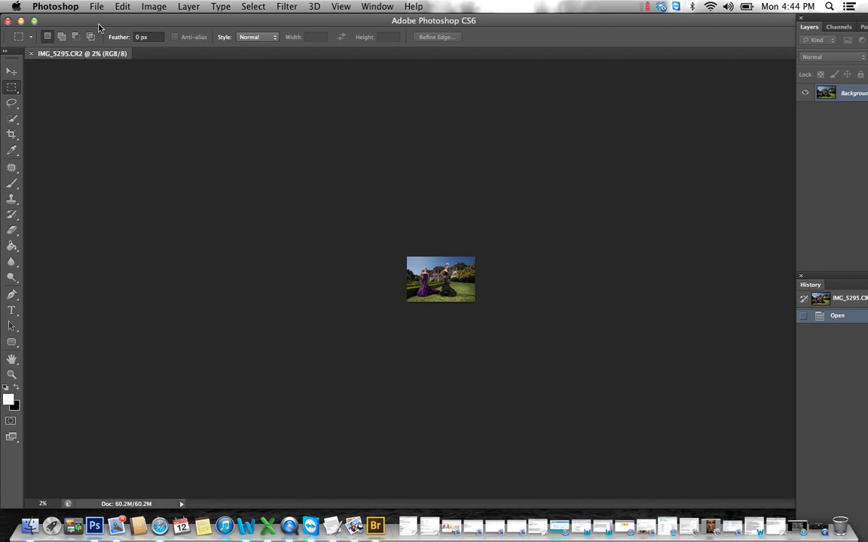
key(super+0)
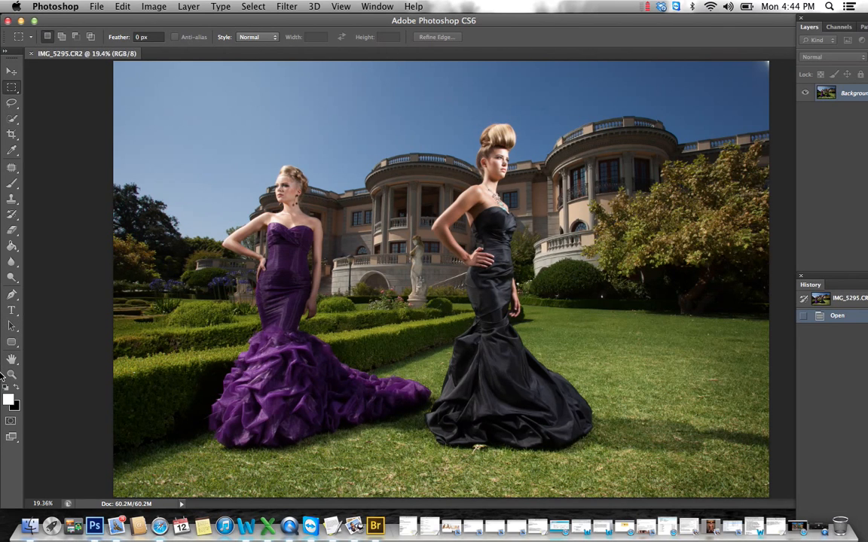
click(10, 375)
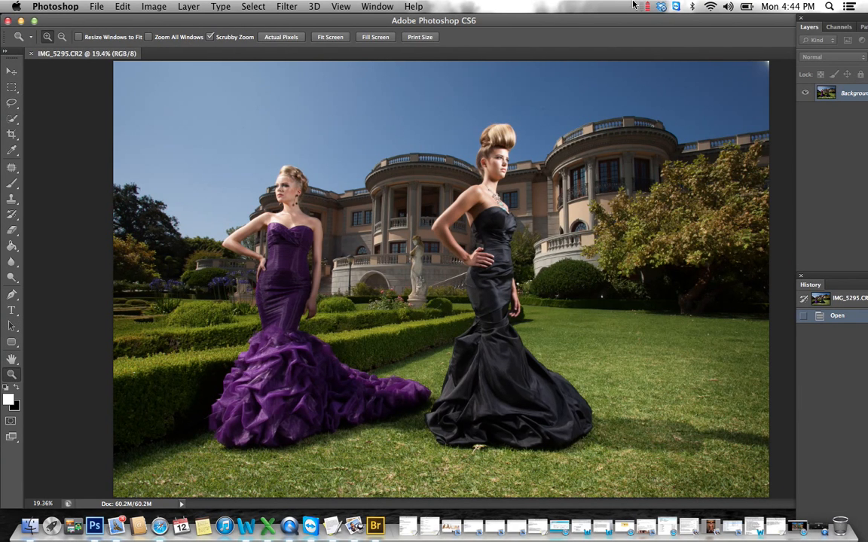
drag(628, 21, 627, 22)
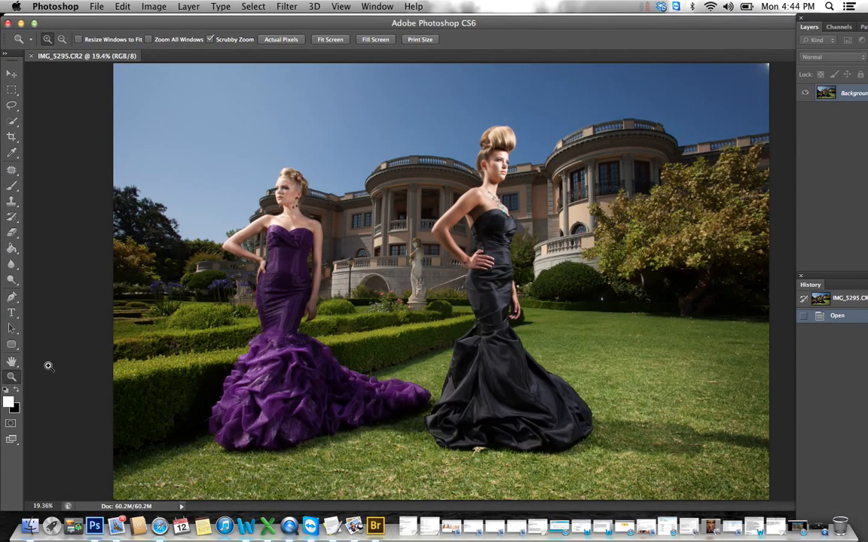
Bring the floating Layers panel fully into view over the image and widen it.
click(832, 20)
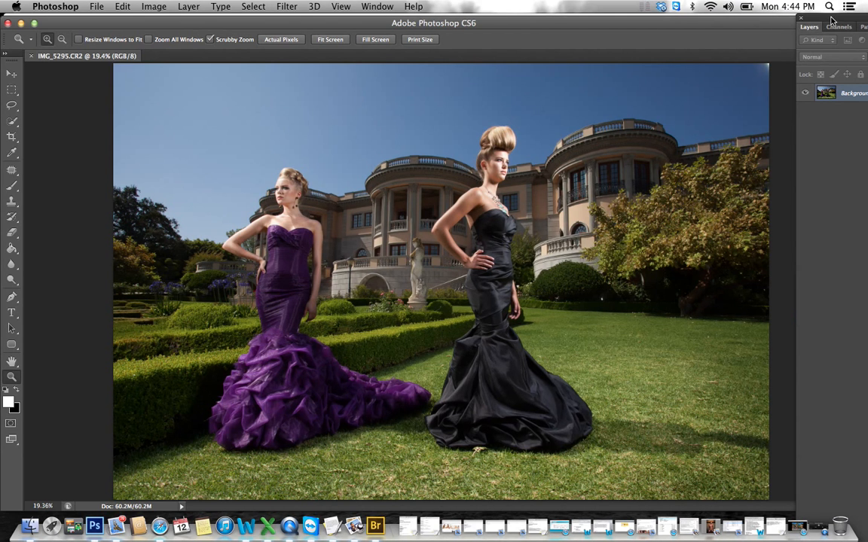
drag(831, 21, 710, 28)
drag(680, 35, 486, 20)
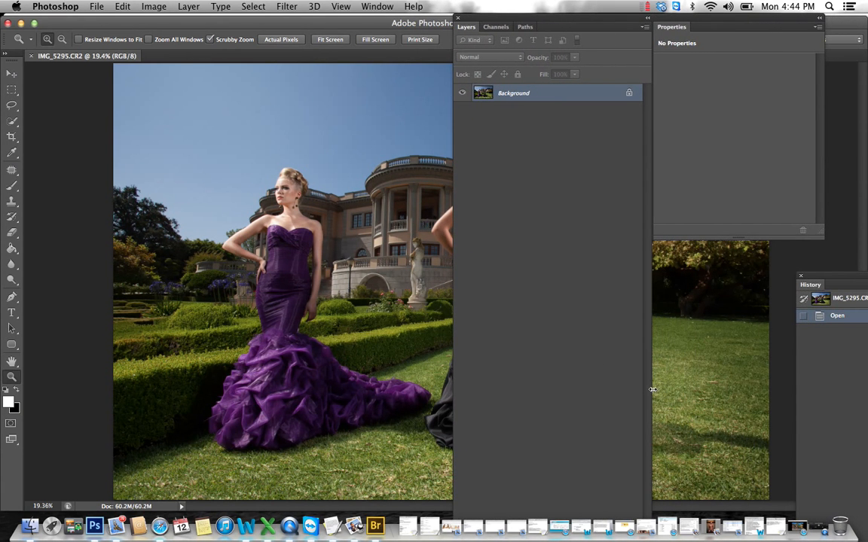
drag(651, 392, 863, 381)
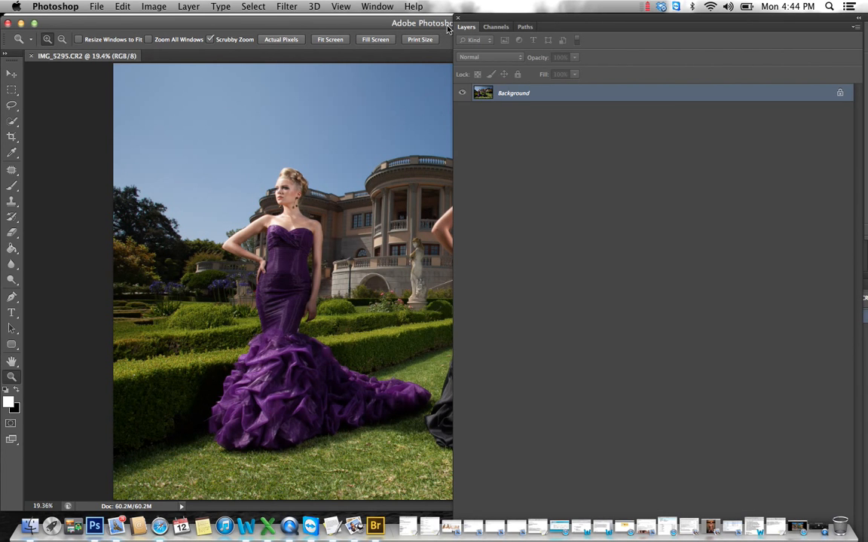
click(855, 27)
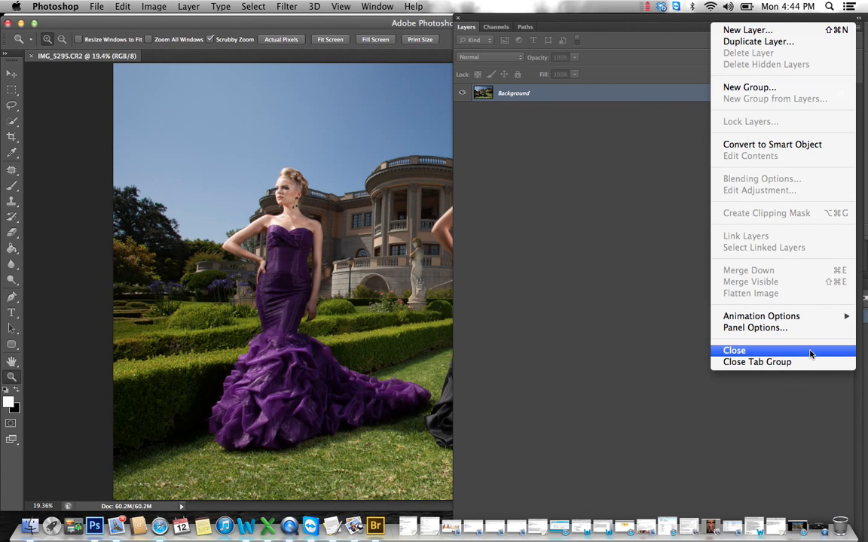
click(795, 329)
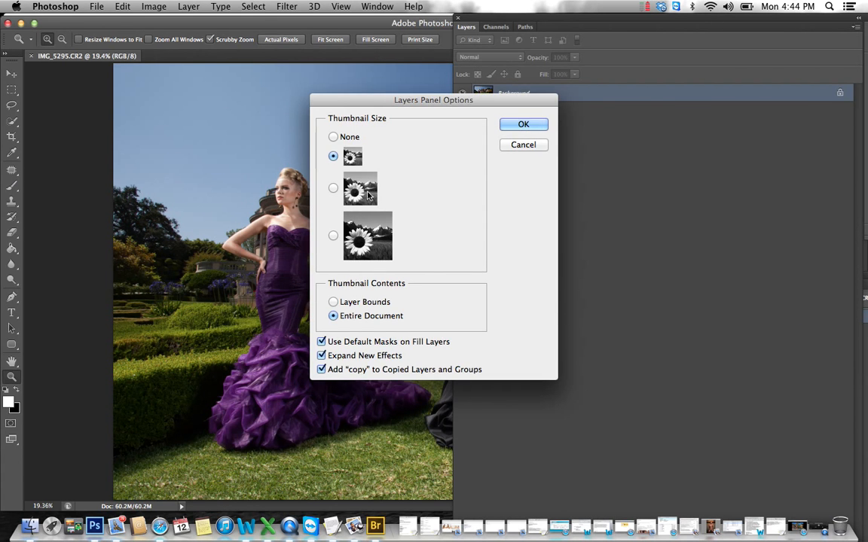
click(523, 145)
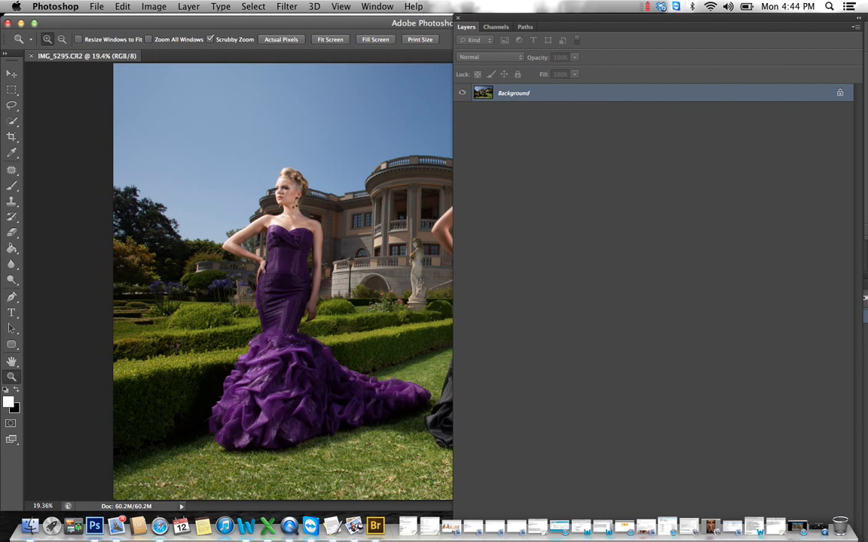
Narrow the Layers panel, try to find a place for it beside the image, and close the panel group.
drag(862, 443, 704, 413)
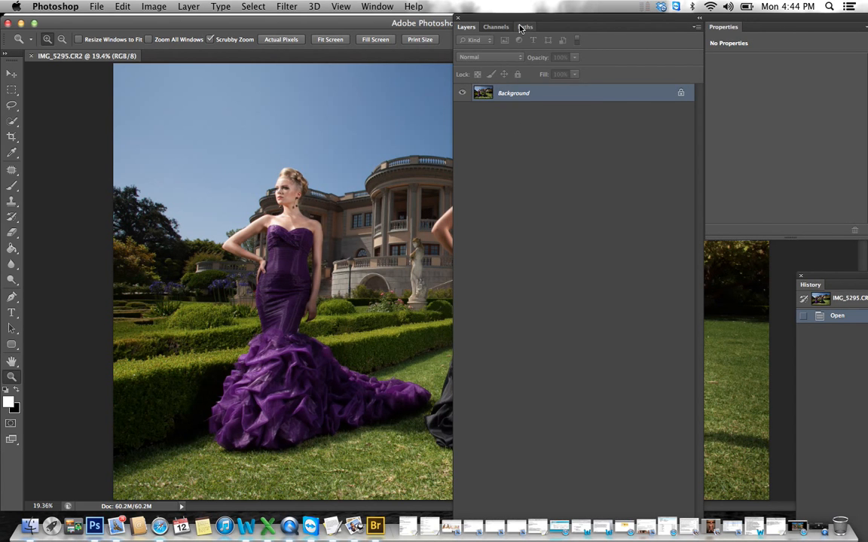
drag(520, 28, 714, 5)
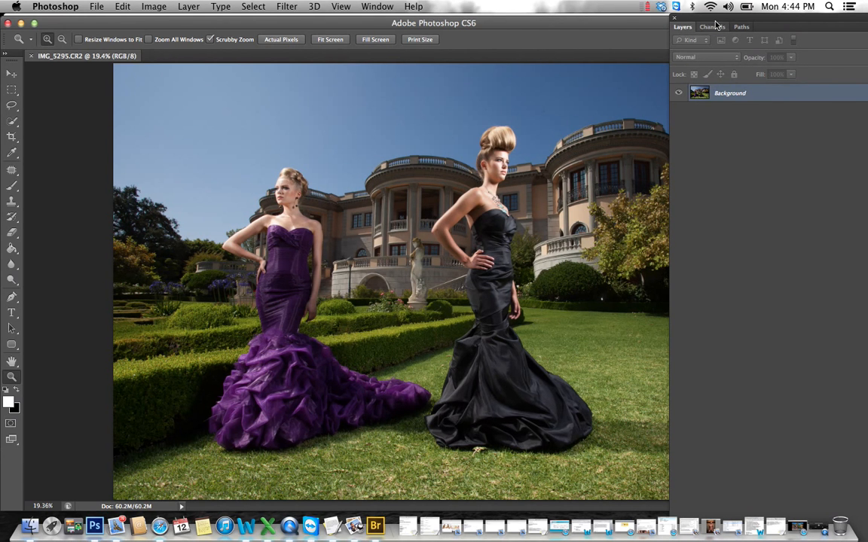
drag(716, 18, 118, 18)
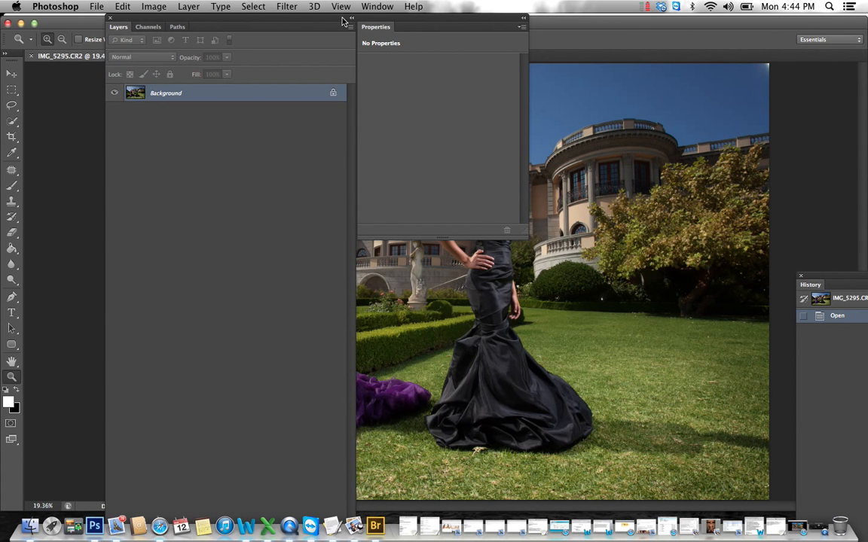
drag(342, 20, 241, 40)
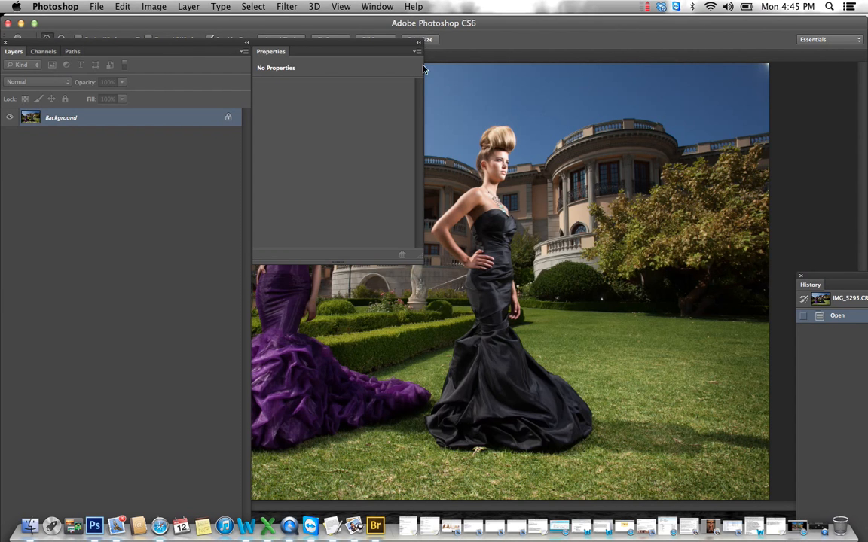
drag(407, 43, 381, 60)
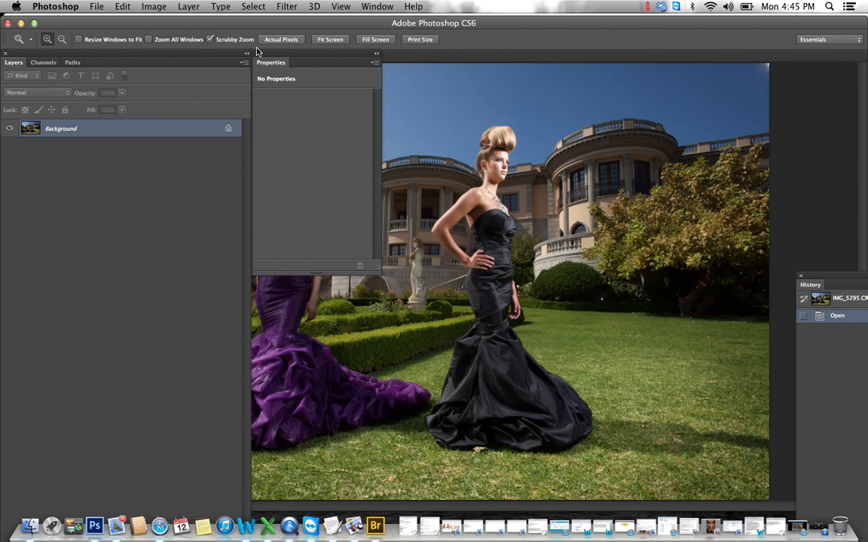
drag(112, 20, 159, 9)
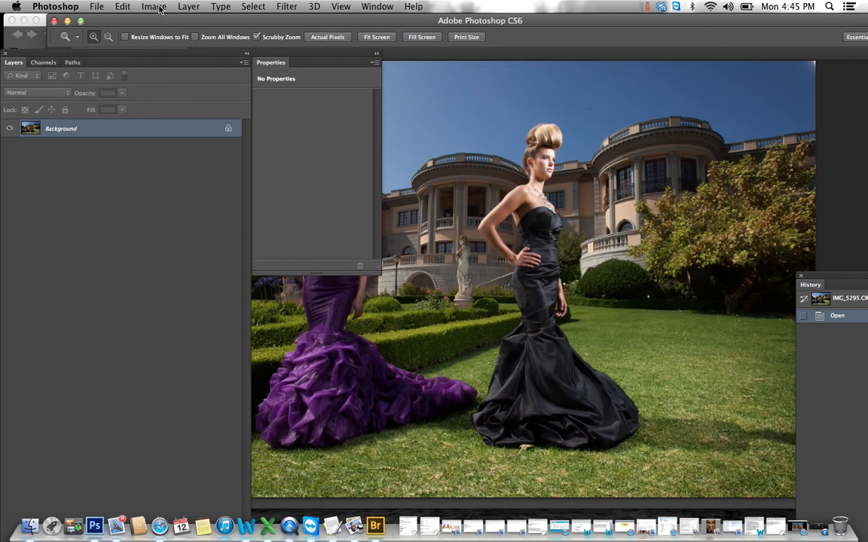
drag(149, 53, 121, 18)
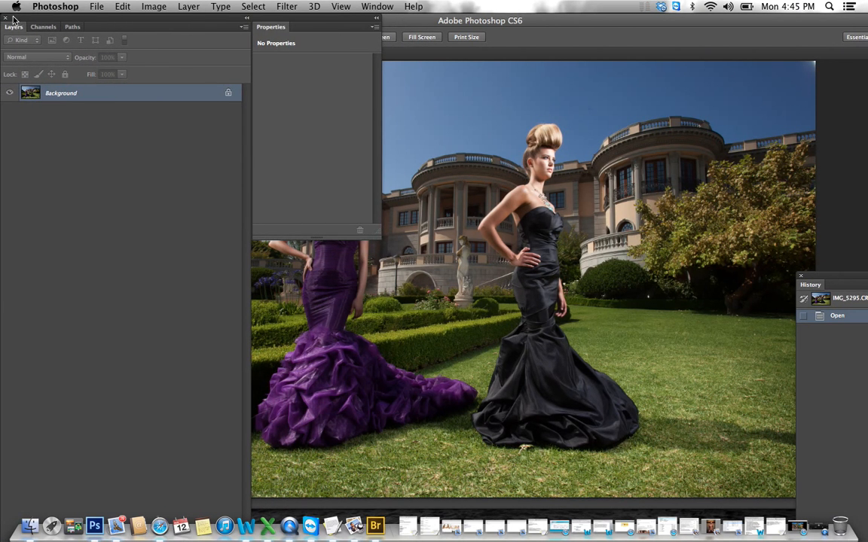
click(6, 17)
Shift the application window back to the display edge and reset the Essentials workspace to its default panel layout.
click(47, 6)
click(153, 18)
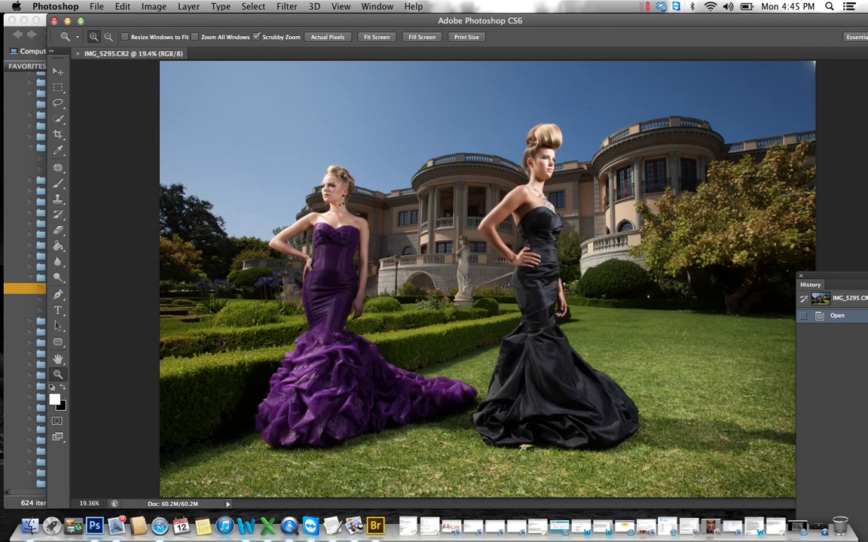
drag(162, 19, 116, 6)
click(286, 6)
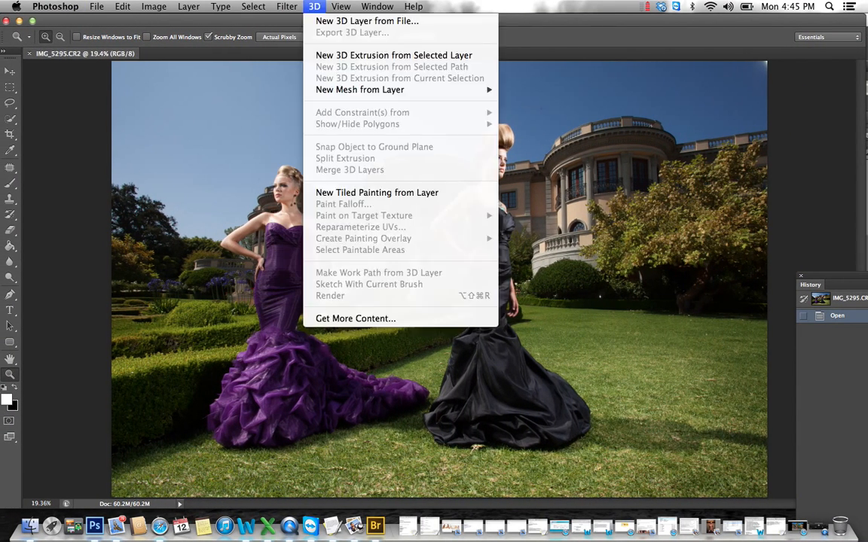
click(377, 6)
click(377, 6)
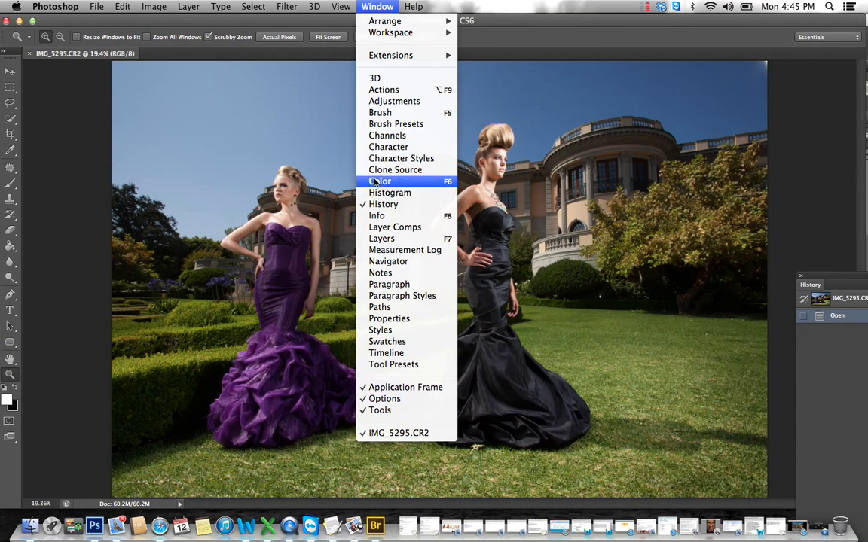
mouse_move(392, 33)
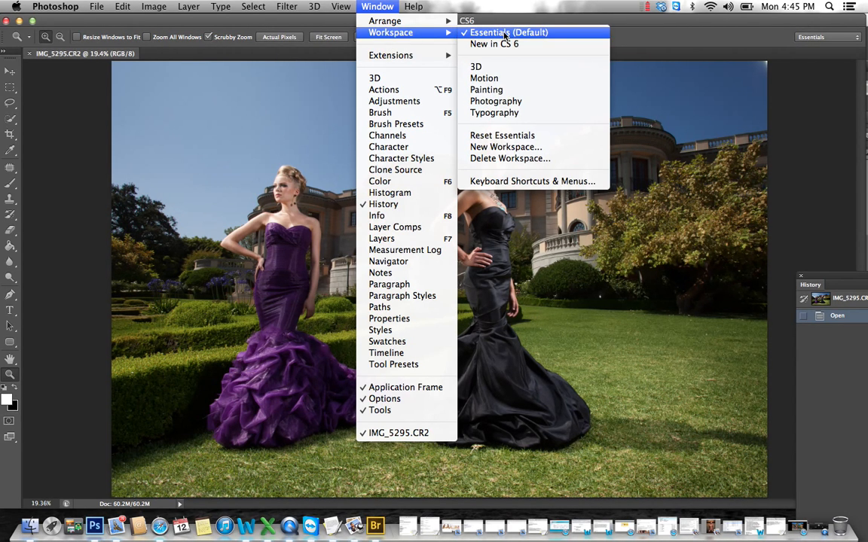
click(490, 134)
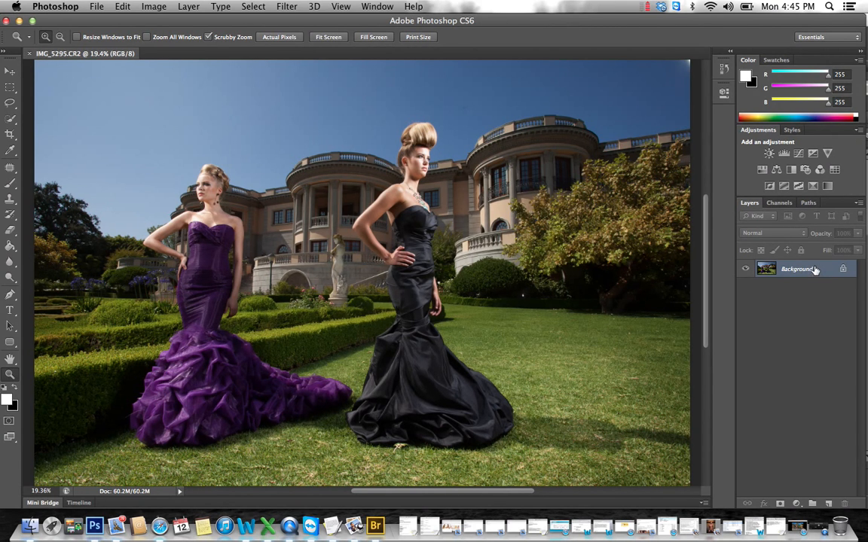
Duplicate the Background layer and name the copy "Facial Retouching".
drag(805, 271, 828, 502)
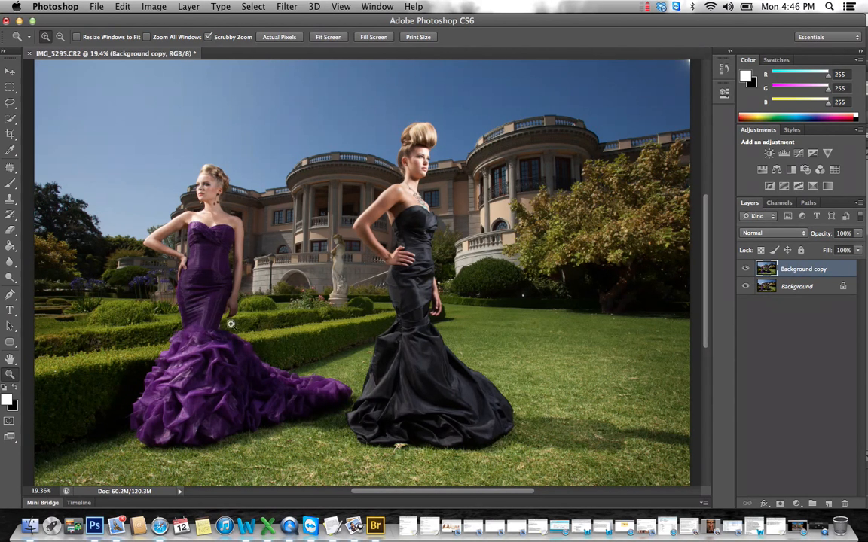
double_click(800, 269)
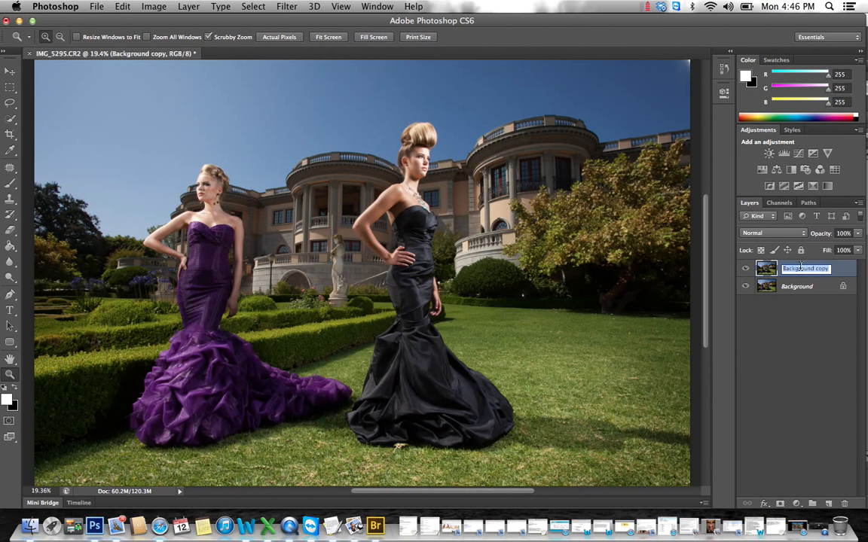
text(Facial Retouching)
key(Return)
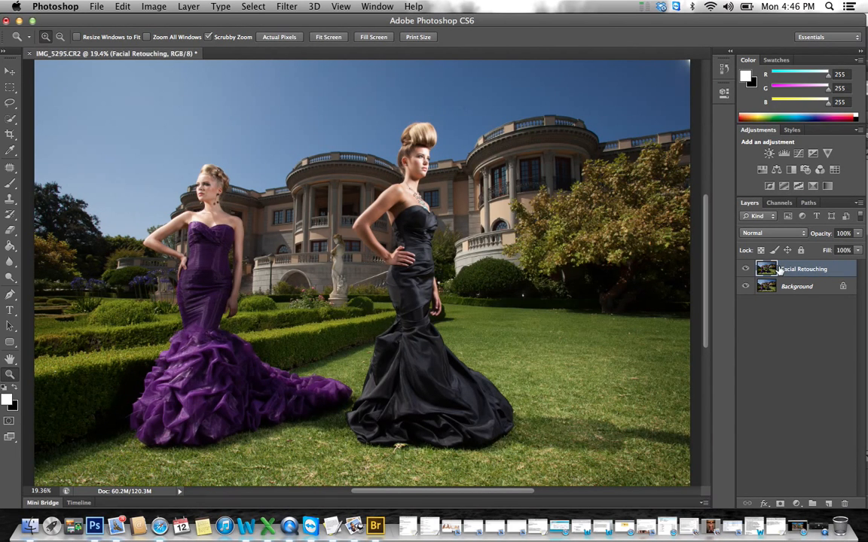
Use the Patch tool to replace blemished skin on the cheek beside the black-dressed model's mouth with smoother skin from higher on the cheek.
click(407, 182)
click(409, 157)
click(409, 157)
click(492, 89)
click(475, 107)
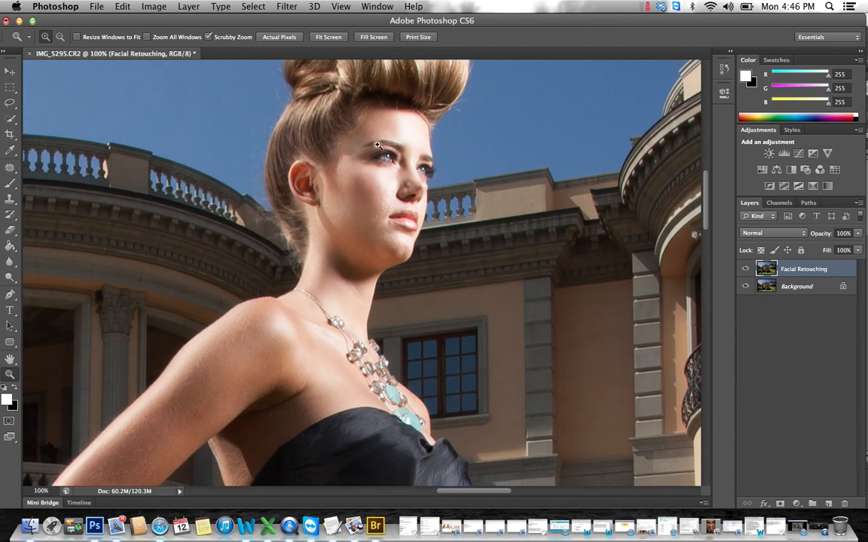
click(378, 145)
click(430, 305)
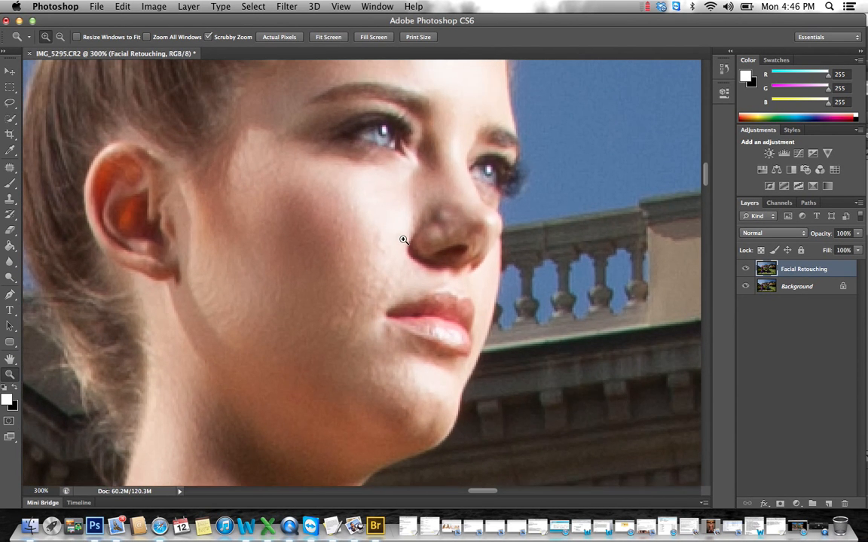
scroll(403, 238, down, 3)
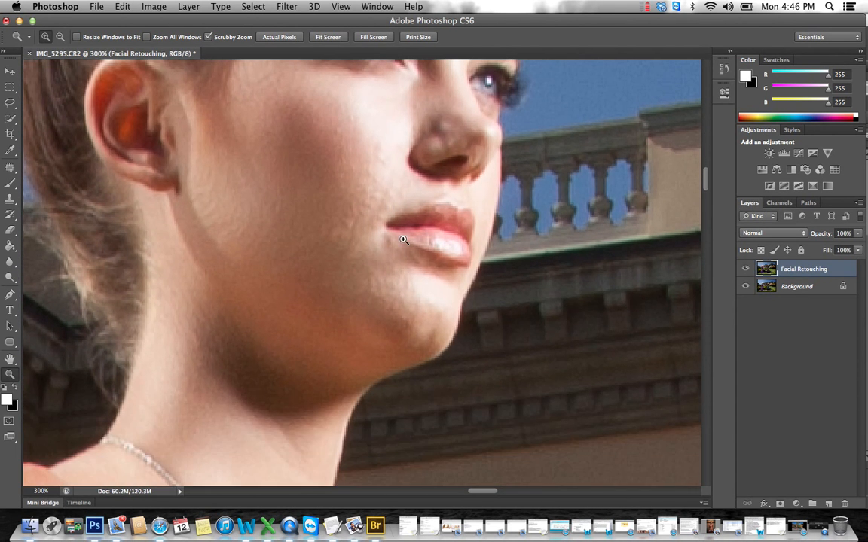
click(9, 167)
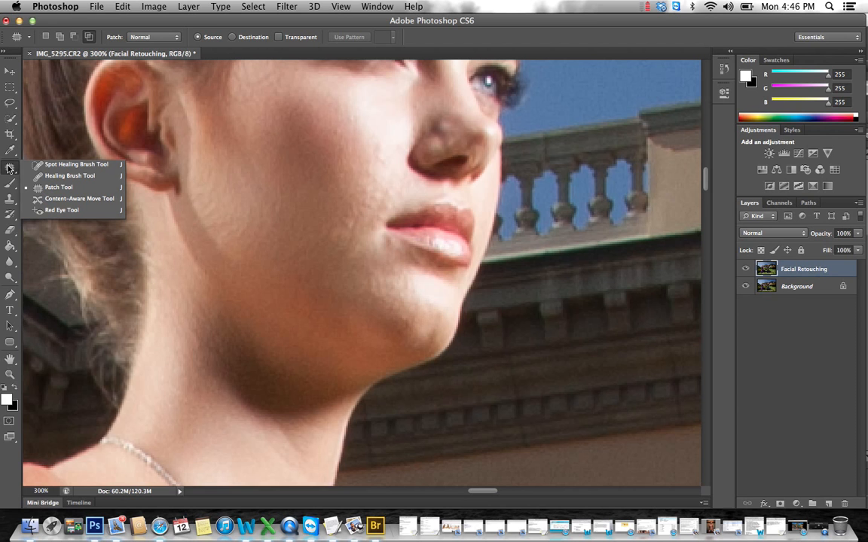
click(68, 192)
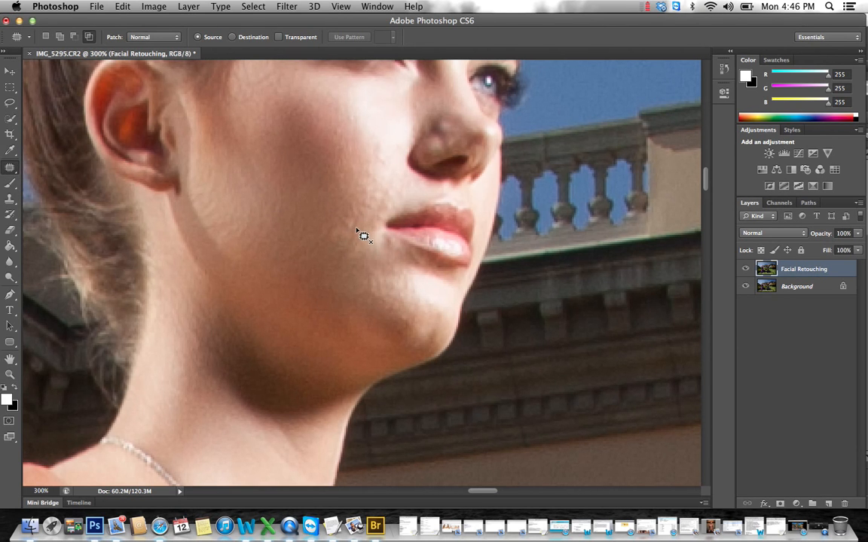
mouse_move(360, 228)
mouse_down()
mouse_move(345, 225)
mouse_move(360, 202)
mouse_move(345, 193)
mouse_move(345, 171)
mouse_up()
key(super+d)
mouse_move(355, 249)
mouse_down()
mouse_move(327, 233)
mouse_move(332, 222)
mouse_move(362, 237)
mouse_move(341, 235)
mouse_move(339, 199)
mouse_up()
key(super+d)
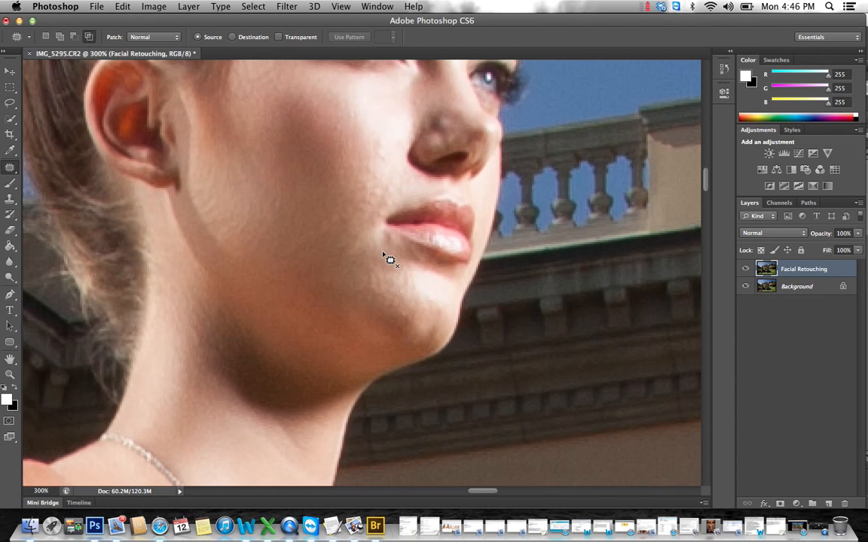
Patch the uneven skin around the near corner of the mouth and the cheek beside the nostril.
scroll(387, 256, down, 2)
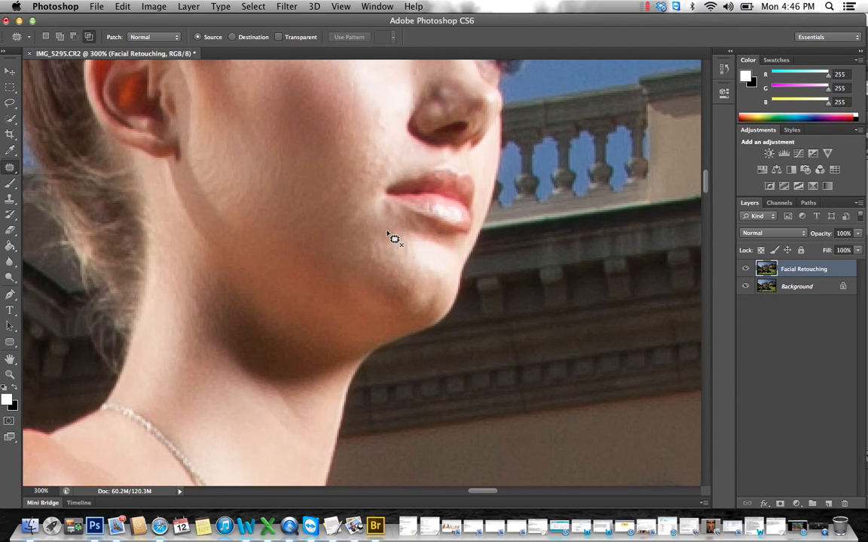
mouse_move(402, 188)
mouse_down()
mouse_move(386, 214)
mouse_move(380, 194)
mouse_move(394, 214)
mouse_move(372, 215)
mouse_move(399, 220)
mouse_move(377, 238)
mouse_move(372, 226)
mouse_up()
click(319, 210)
click(400, 245)
key(super+d)
mouse_move(388, 135)
mouse_down()
mouse_move(374, 98)
mouse_move(385, 108)
mouse_move(359, 94)
mouse_up()
key(super+d)
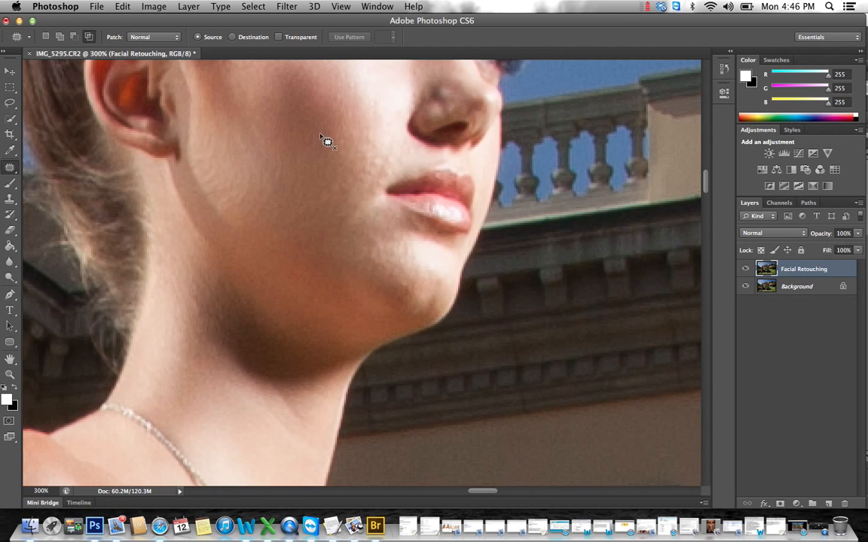
Patch the textured skin between the nostril and the mouth corner with smoother cheek skin.
scroll(325, 142, up, 5)
mouse_move(386, 210)
mouse_down()
mouse_move(372, 185)
mouse_move(384, 199)
mouse_move(378, 164)
mouse_move(348, 163)
mouse_move(356, 172)
mouse_move(337, 174)
mouse_move(342, 182)
mouse_move(335, 169)
mouse_up()
key(super+d)
key(super+d)
key(super+d)
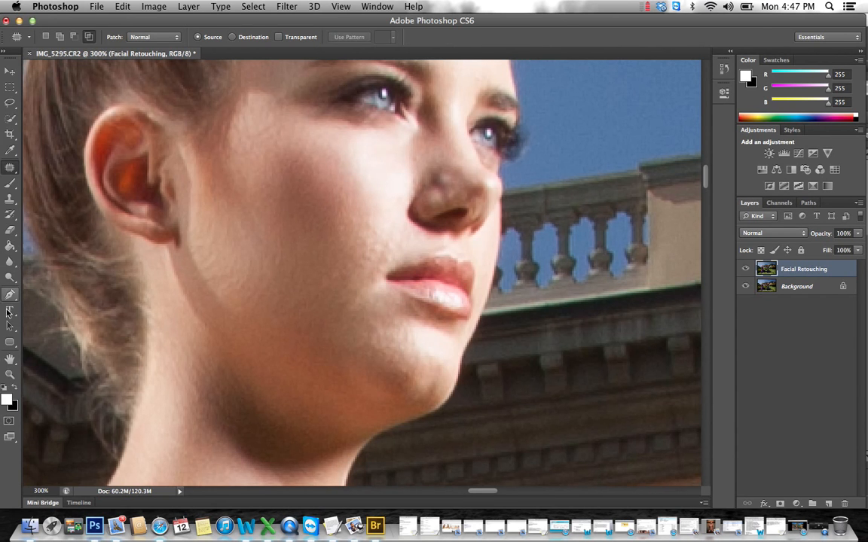
Smooth the smile-line crease above the mouth corner with several small patches sampled from the cheek above.
click(10, 377)
click(304, 231)
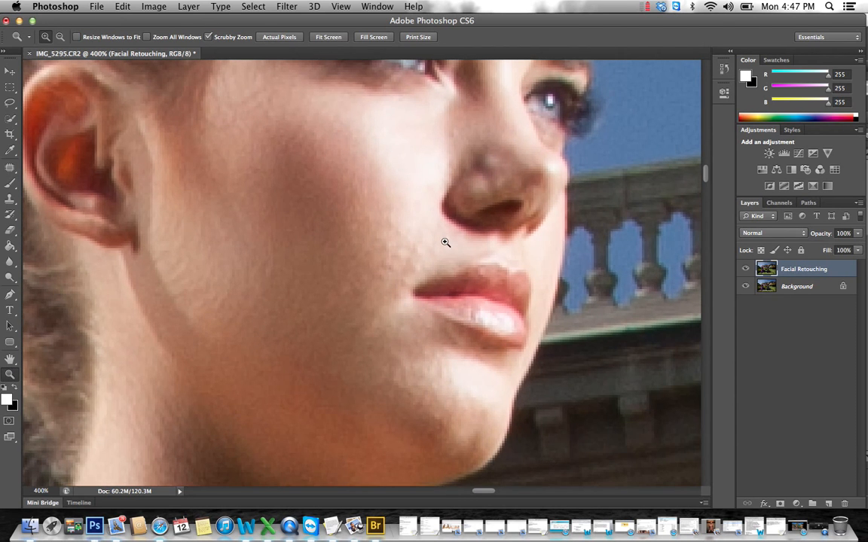
click(445, 242)
click(10, 166)
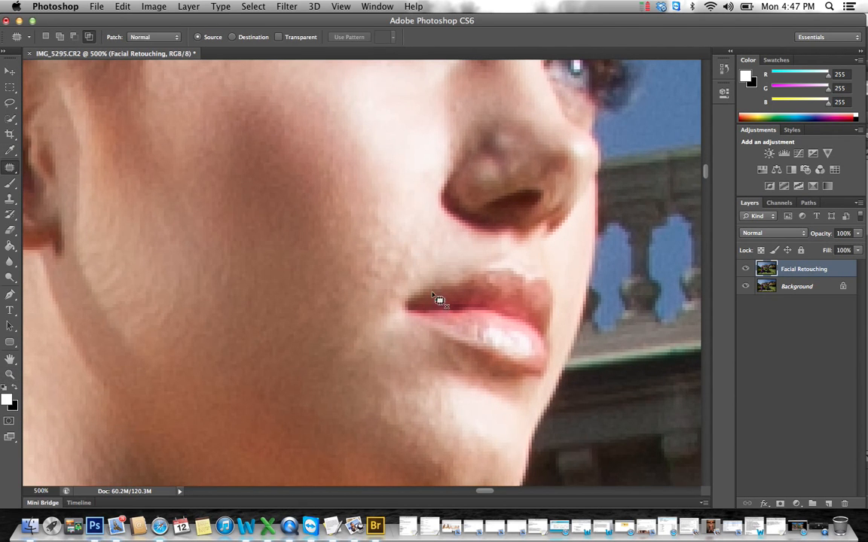
mouse_move(380, 293)
mouse_down()
mouse_move(362, 260)
mouse_move(412, 243)
mouse_move(434, 268)
mouse_move(415, 244)
mouse_move(411, 218)
mouse_up()
key(super+d)
mouse_move(403, 267)
mouse_down()
mouse_move(378, 240)
mouse_move(406, 239)
mouse_move(363, 204)
mouse_move(395, 225)
mouse_move(384, 180)
mouse_up()
key(super+d)
key(super+d)
mouse_move(387, 284)
mouse_down()
mouse_move(349, 260)
mouse_move(378, 211)
mouse_move(386, 180)
mouse_up()
key(super+d)
mouse_move(373, 297)
mouse_down()
mouse_move(349, 282)
mouse_move(365, 259)
mouse_move(388, 273)
mouse_move(383, 234)
mouse_up()
key(super+d)
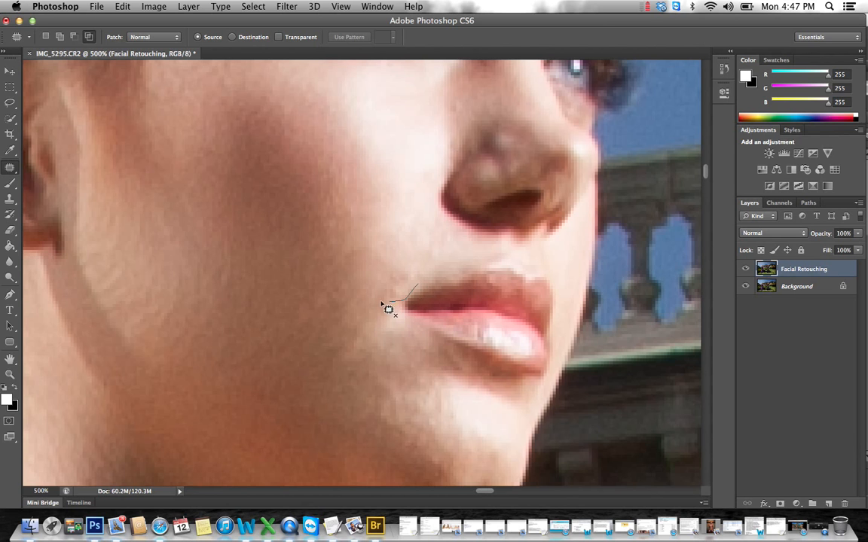
Patch the skin right next to the mouth corner with clean cheek skin just above it.
mouse_move(387, 304)
mouse_down()
mouse_move(421, 262)
mouse_move(406, 300)
mouse_move(382, 268)
mouse_up()
key(super+d)
key(super+d)
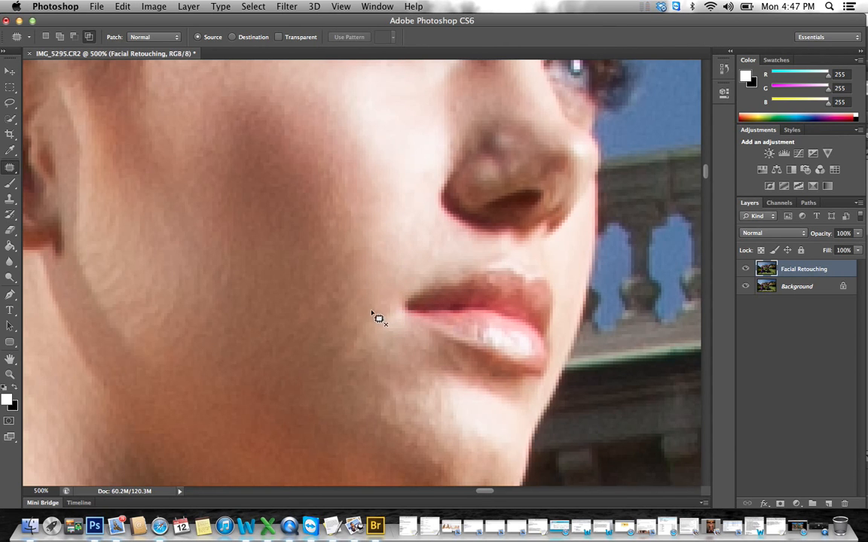
mouse_move(377, 316)
mouse_down()
mouse_move(390, 277)
mouse_move(367, 295)
mouse_move(374, 248)
mouse_move(350, 285)
mouse_up()
key(super+d)
key(super+d)
Patch the mid-cheek texture and the light streak just below the mouth corner with smoother nearby skin.
mouse_move(331, 222)
mouse_down()
mouse_move(376, 201)
mouse_move(348, 234)
mouse_move(333, 166)
mouse_move(357, 200)
mouse_move(346, 158)
mouse_up()
key(super+d)
key(super+d)
key(super+d)
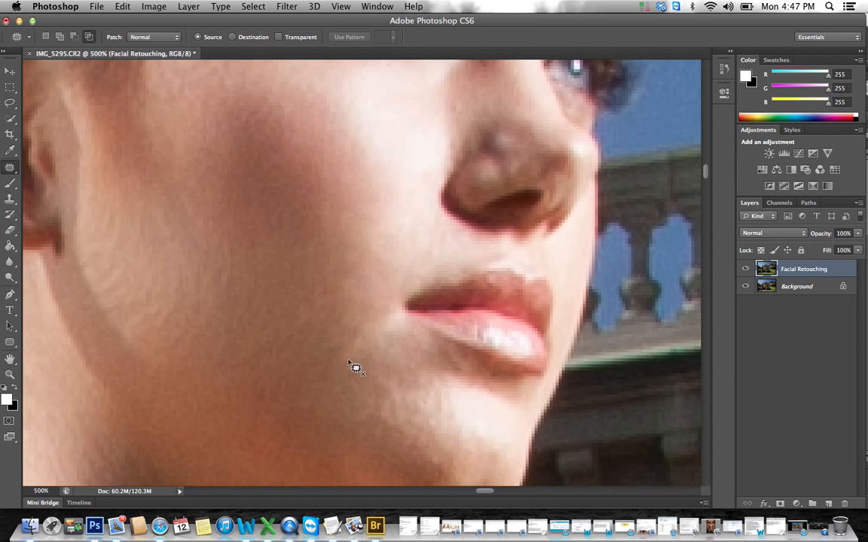
mouse_move(359, 361)
mouse_down()
mouse_move(352, 325)
mouse_move(373, 312)
mouse_move(394, 307)
mouse_move(409, 331)
mouse_up()
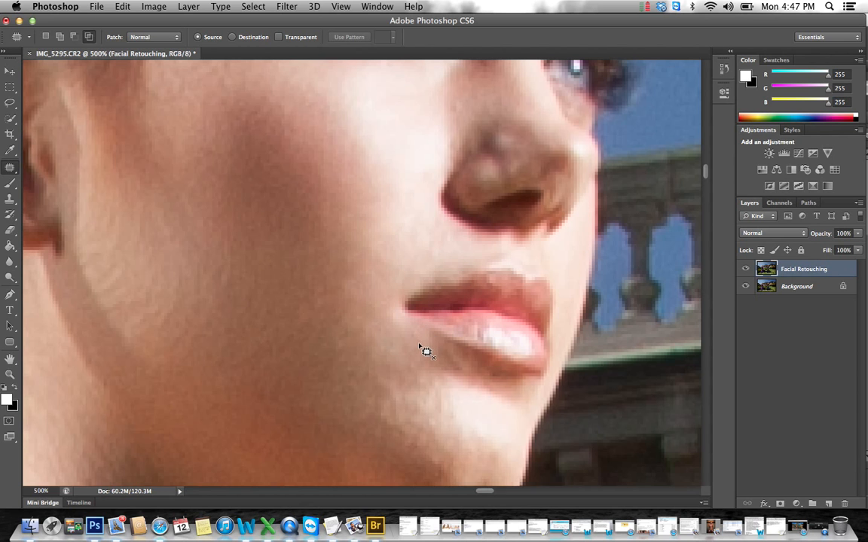
mouse_move(362, 357)
mouse_down()
mouse_move(326, 327)
mouse_move(364, 312)
mouse_move(385, 331)
mouse_move(354, 337)
mouse_up()
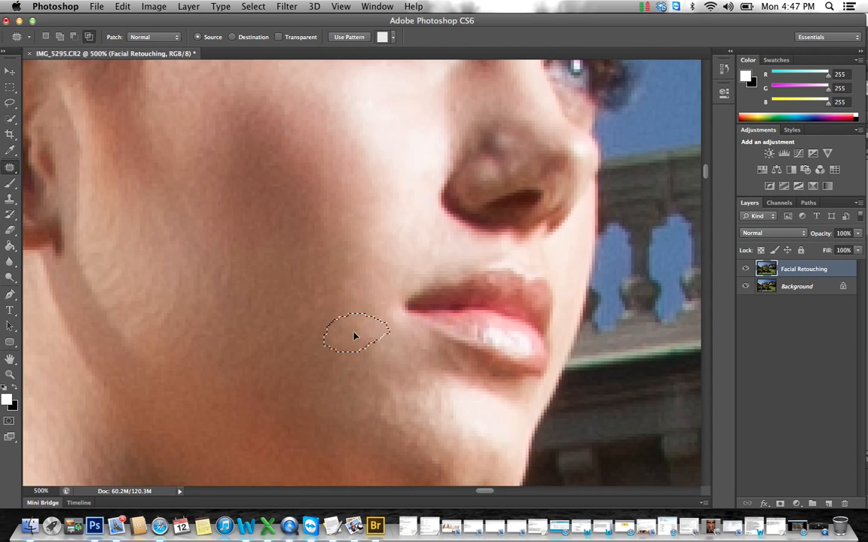
click(376, 362)
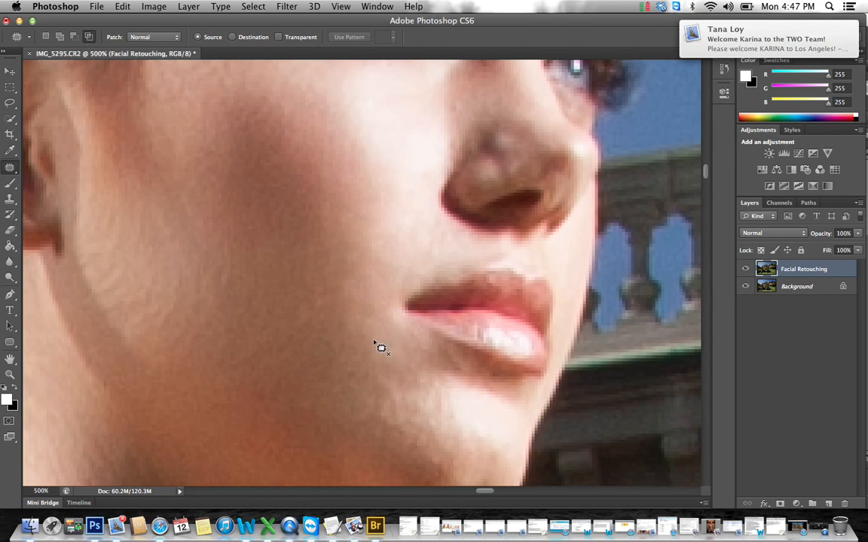
Patch the uneven skin below the mouth corner where the cheek meets the chin.
scroll(416, 348, down, 5)
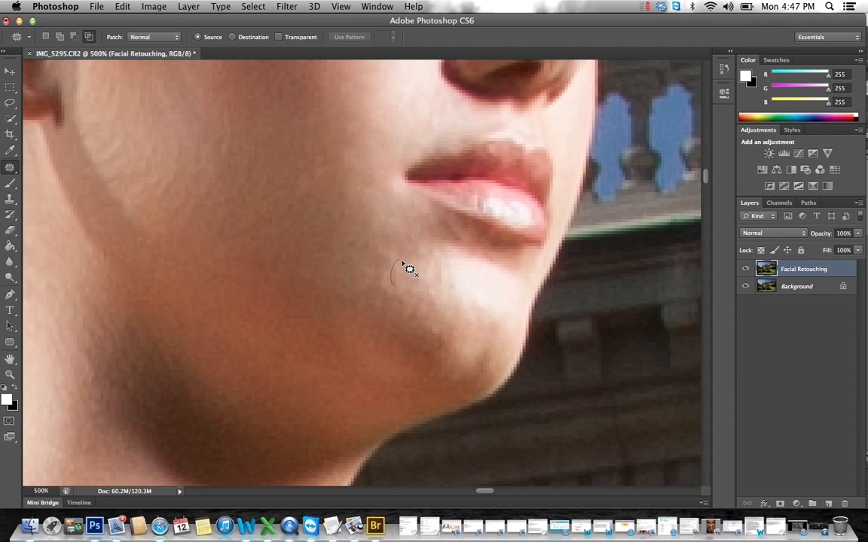
mouse_move(403, 262)
mouse_down()
mouse_move(409, 268)
mouse_move(392, 282)
mouse_up()
click(467, 257)
drag(384, 276, 383, 250)
click(418, 232)
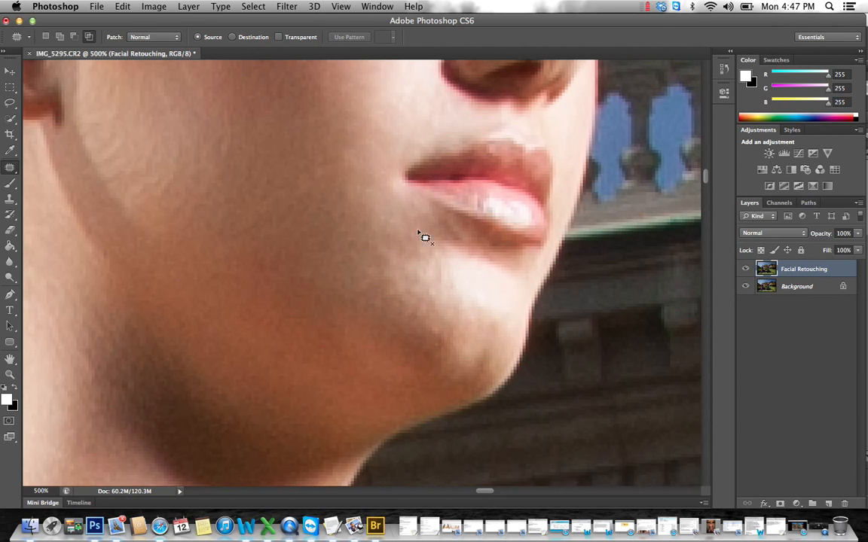
Patch the blemishes on the lower chin with cleaner skin from higher on the chin.
drag(439, 317, 437, 318)
drag(438, 320, 428, 291)
click(441, 344)
drag(450, 341, 435, 360)
drag(437, 346, 439, 312)
click(442, 303)
Patch the small marks along the upper lip's edge and in the lower lip's highlight.
scroll(454, 277, up, 4)
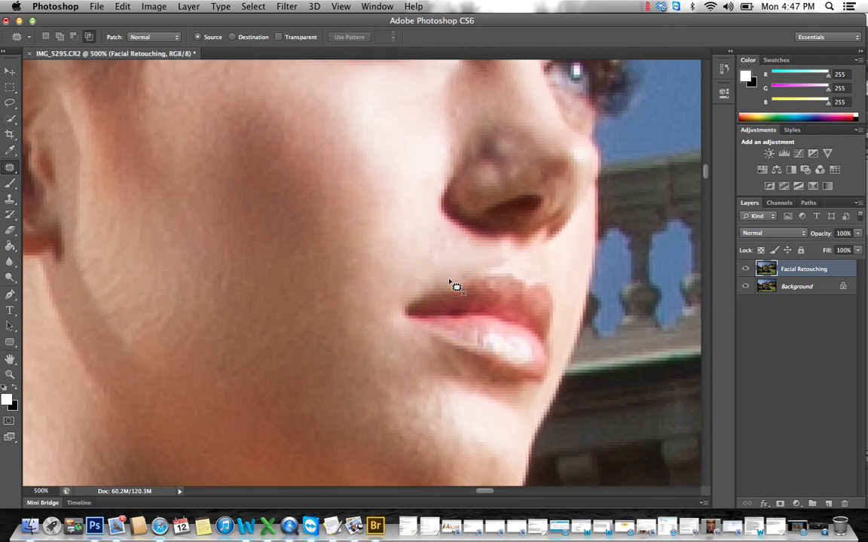
scroll(455, 286, up, 1)
drag(487, 308, 505, 306)
click(517, 302)
click(509, 296)
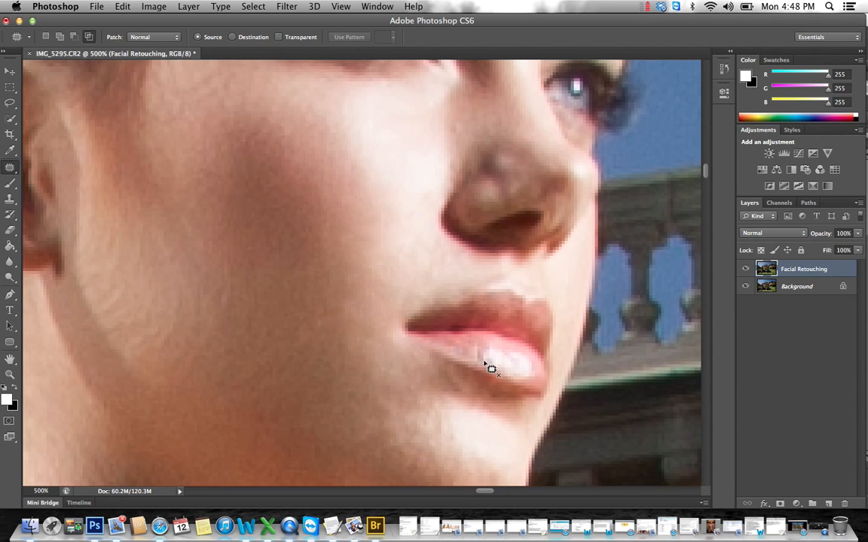
drag(488, 349, 494, 351)
click(495, 365)
Patch the discoloured skin on the side of the nose with clean skin from nearer the bridge.
scroll(512, 324, up, 5)
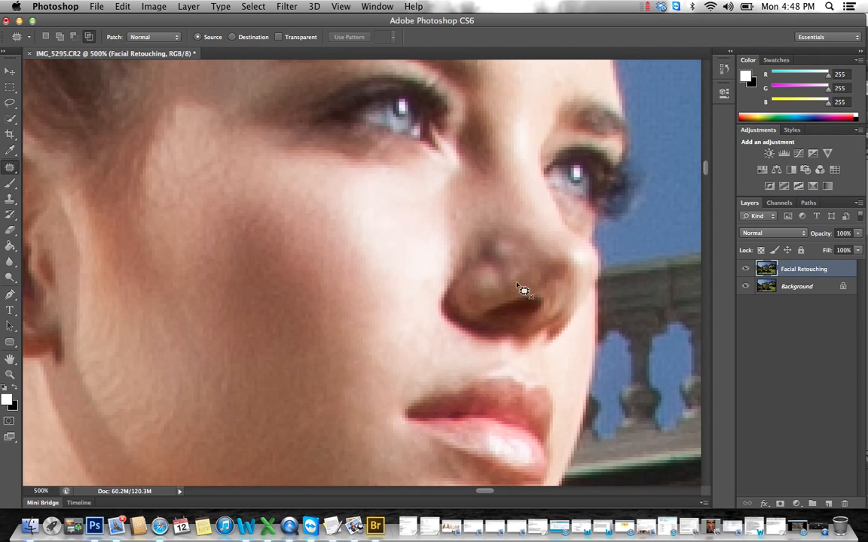
scroll(515, 286, up, 2)
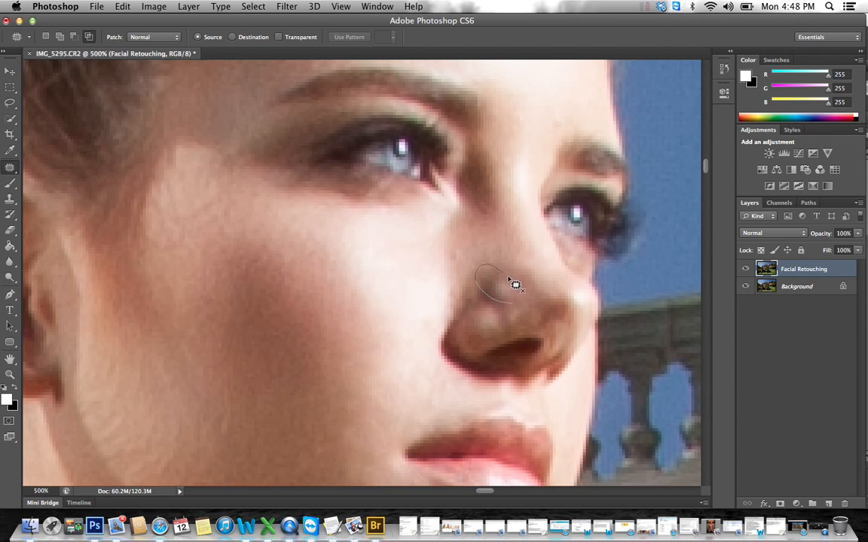
mouse_move(508, 280)
mouse_down()
mouse_move(512, 291)
mouse_move(517, 263)
mouse_move(549, 290)
mouse_move(511, 281)
mouse_up()
key(super+d)
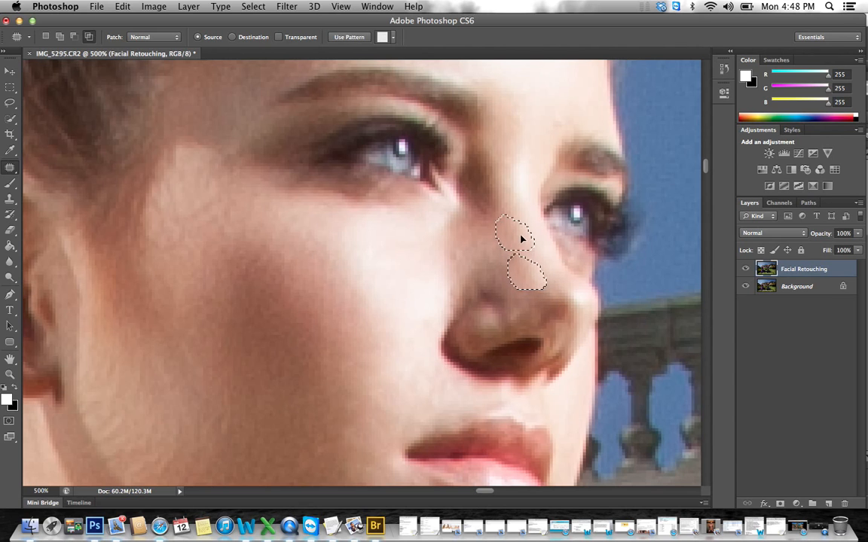
drag(521, 239, 519, 227)
key(super+d)
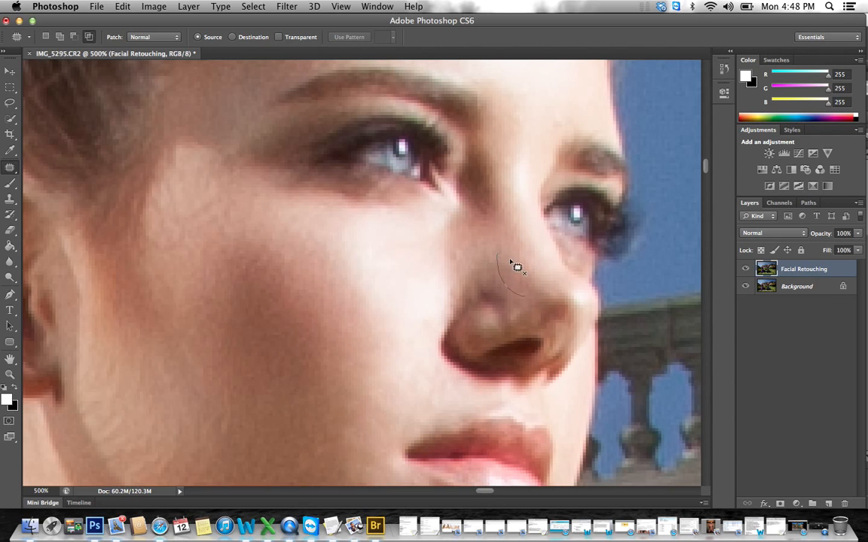
mouse_move(510, 260)
mouse_down()
mouse_move(525, 295)
mouse_move(512, 238)
mouse_up()
key(super+d)
Patch the dark mark above the nostril and the uneven skin where the nose meets the cheek.
drag(492, 287, 496, 296)
mouse_move(494, 293)
mouse_down()
mouse_move(491, 265)
mouse_move(509, 273)
mouse_move(531, 256)
mouse_up()
key(super+d)
key(super+d)
mouse_move(470, 241)
mouse_down()
mouse_move(490, 254)
mouse_move(461, 262)
mouse_up()
key(super+d)
key(super+d)
key(super+d)
mouse_move(481, 303)
mouse_down()
mouse_move(506, 293)
mouse_move(499, 294)
mouse_move(507, 278)
mouse_up()
key(super+d)
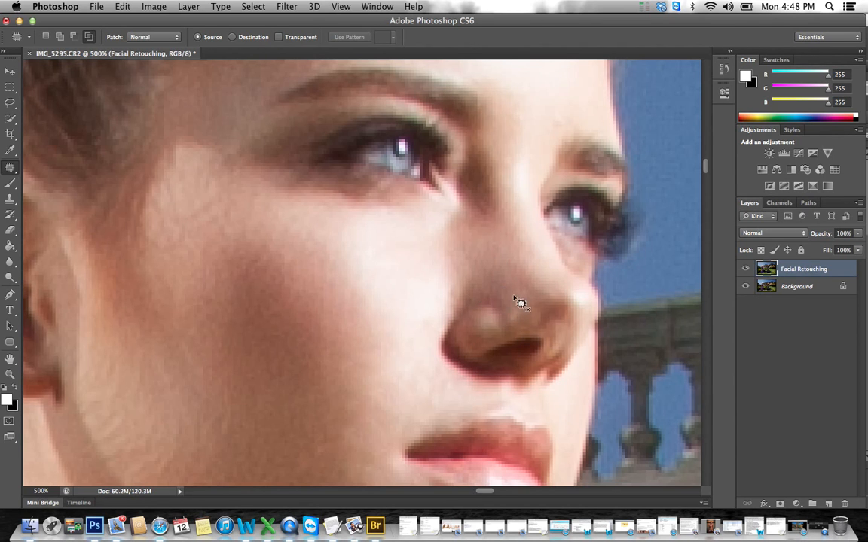
Patch the bumps and highlight spots on the near nostril with surrounding nose skin.
mouse_move(500, 312)
mouse_down()
mouse_move(499, 294)
mouse_move(506, 305)
mouse_up()
drag(503, 301, 510, 276)
key(super+d)
mouse_move(507, 336)
mouse_down()
mouse_move(511, 311)
mouse_move(508, 316)
mouse_up()
drag(503, 321, 488, 324)
key(super+d)
Even out the skin between the nostril and the nose tip with several small patches.
drag(536, 307, 530, 319)
mouse_move(524, 308)
mouse_down()
mouse_move(523, 284)
mouse_move(550, 320)
mouse_up()
key(super+d)
mouse_move(541, 316)
mouse_down()
mouse_move(529, 292)
mouse_move(566, 322)
mouse_up()
key(super+d)
drag(561, 316, 542, 295)
key(super+d)
Patch the blemishes on the nose tip with smooth skin from the nose bridge.
mouse_move(546, 339)
mouse_down()
mouse_move(562, 323)
mouse_move(537, 285)
mouse_move(528, 297)
mouse_move(527, 275)
mouse_move(556, 290)
mouse_move(535, 201)
mouse_up()
key(super+d)
key(super+d)
key(super+d)
drag(570, 283, 573, 311)
mouse_move(567, 299)
mouse_down()
mouse_move(547, 264)
mouse_move(497, 235)
mouse_up()
key(super+d)
mouse_move(549, 313)
mouse_down()
mouse_move(560, 291)
mouse_move(540, 249)
mouse_up()
key(super+d)
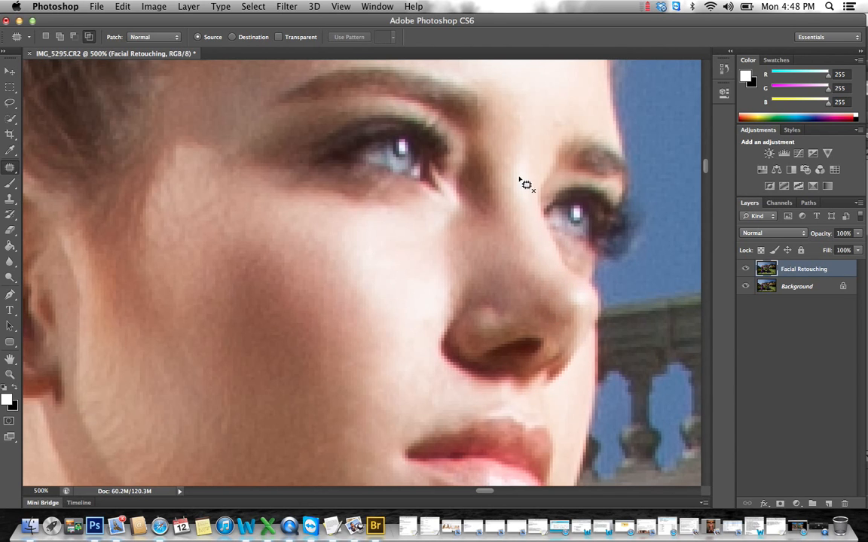
Patch the remaining shadowed spots just above the nostril with skin sampled from higher on the nose.
mouse_move(542, 304)
mouse_down()
mouse_move(578, 327)
mouse_move(567, 273)
mouse_up()
key(super+d)
mouse_move(531, 315)
mouse_down()
mouse_move(549, 288)
mouse_move(534, 294)
mouse_up()
drag(536, 297, 513, 237)
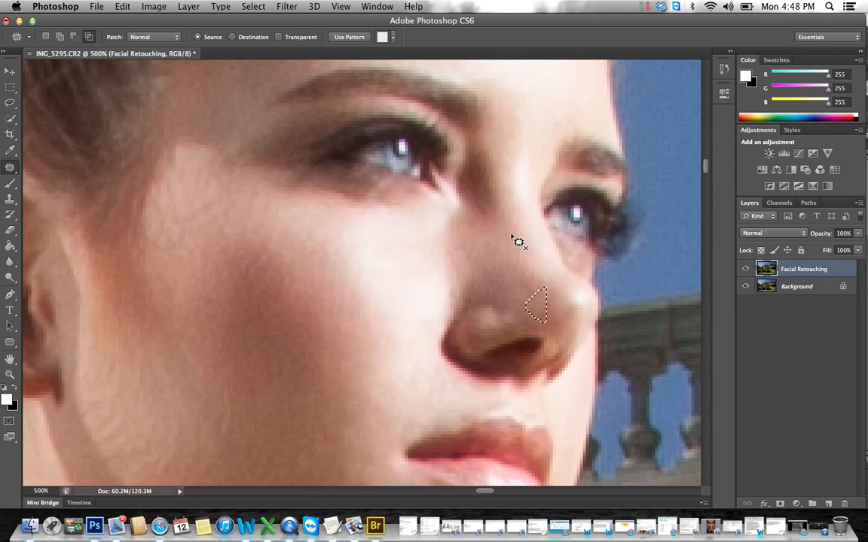
key(super+d)
mouse_move(518, 298)
mouse_down()
mouse_move(545, 281)
mouse_move(525, 247)
mouse_up()
key(super+d)
Blend the lower nose bridge and nose tip with further patches of clean bridge skin.
mouse_move(543, 297)
mouse_down()
mouse_move(511, 270)
mouse_move(545, 294)
mouse_up()
mouse_move(530, 277)
mouse_down()
mouse_move(509, 257)
mouse_move(525, 268)
mouse_up()
key(super+d)
drag(525, 266, 500, 240)
key(super+d)
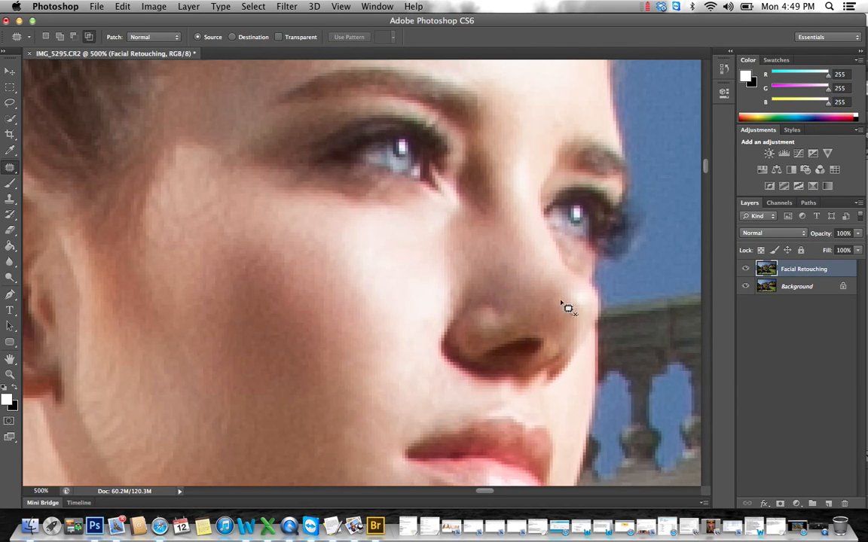
mouse_move(561, 300)
mouse_down()
mouse_move(581, 302)
mouse_move(525, 240)
mouse_up()
key(super+d)
Patch the spot above the far eyebrow and the light stray hair at the middle of the forehead hairline.
scroll(504, 276, up, 3)
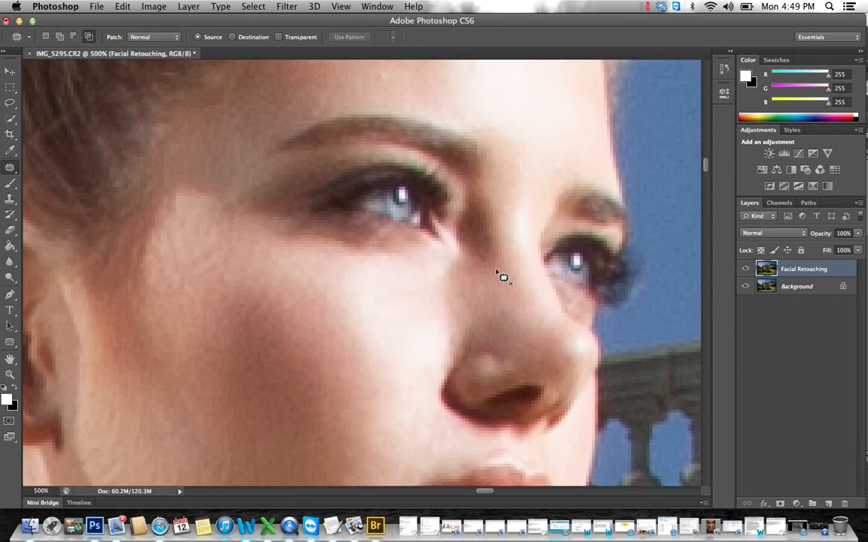
scroll(372, 200, up, 12)
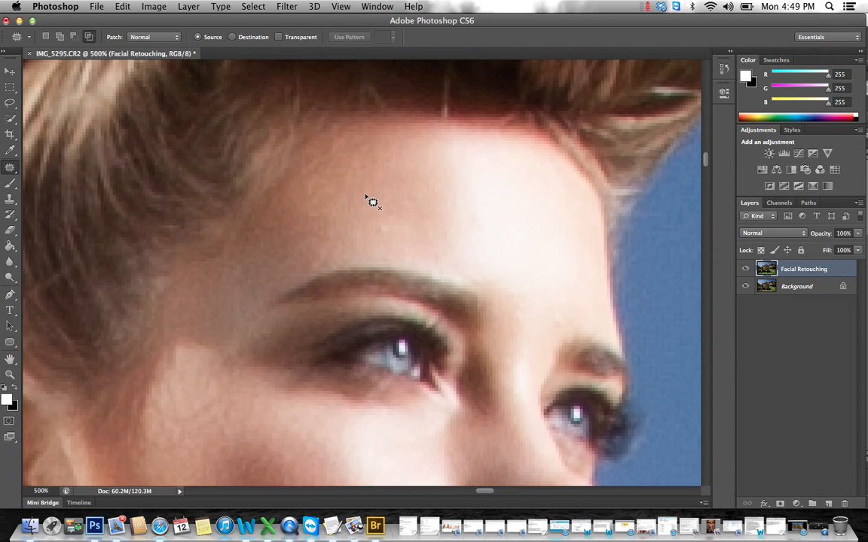
drag(564, 340, 565, 333)
click(541, 307)
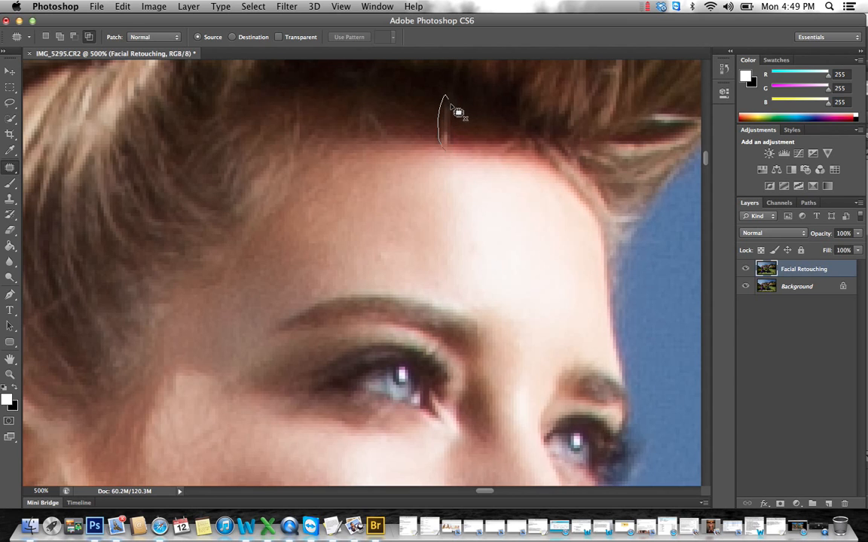
mouse_move(452, 106)
mouse_down()
mouse_move(454, 155)
mouse_move(364, 100)
mouse_move(409, 136)
mouse_up()
click(405, 140)
key(super+d)
Patch the rough skin on the cheek level with the mouth using smoother skin from the surrounding cheek.
scroll(418, 183, down, 3)
scroll(419, 185, down, 10)
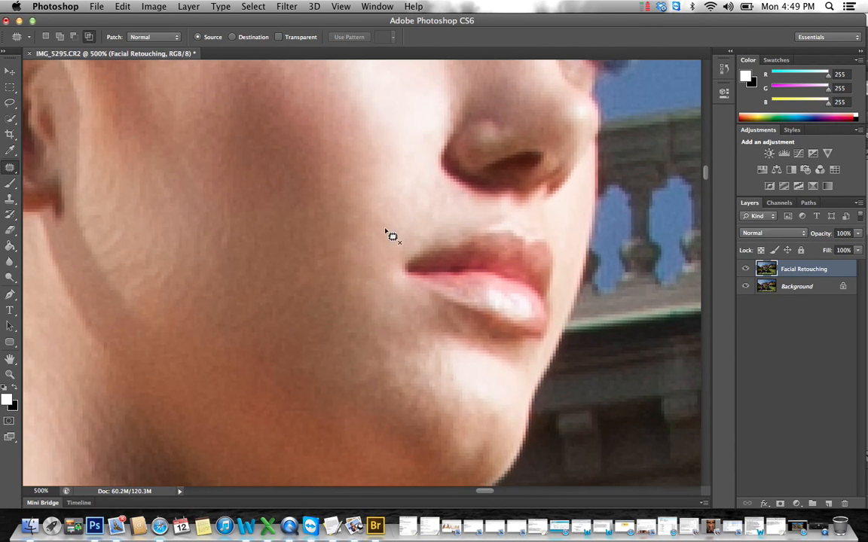
mouse_move(356, 266)
mouse_down()
mouse_move(355, 203)
mouse_move(366, 229)
mouse_up()
drag(359, 217, 344, 156)
key(super+d)
mouse_move(311, 289)
mouse_down()
mouse_move(335, 266)
mouse_move(349, 289)
mouse_up()
key(super+d)
Patch the uneven texture in the shaded cheek area between the ear and the mouth.
drag(231, 182, 219, 258)
drag(226, 217, 225, 169)
key(super+d)
scroll(258, 301, down, 3)
scroll(258, 301, up, 5)
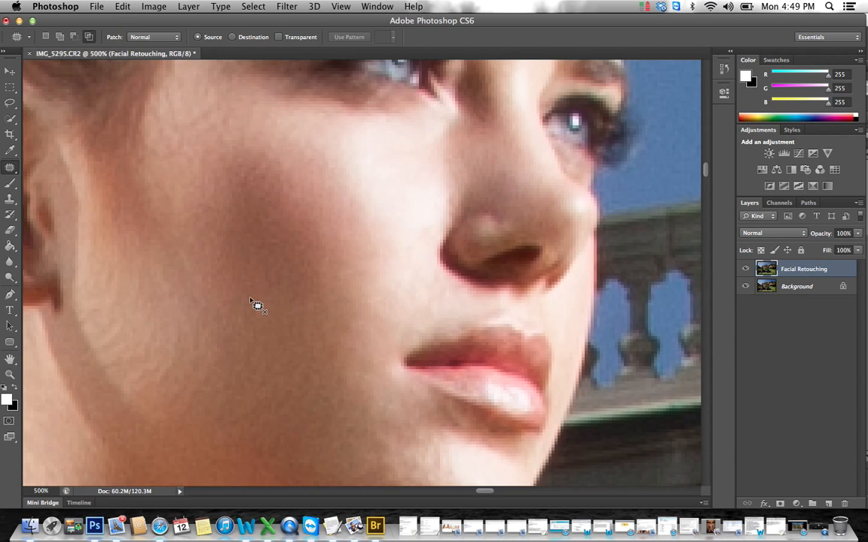
scroll(258, 305, left, 10)
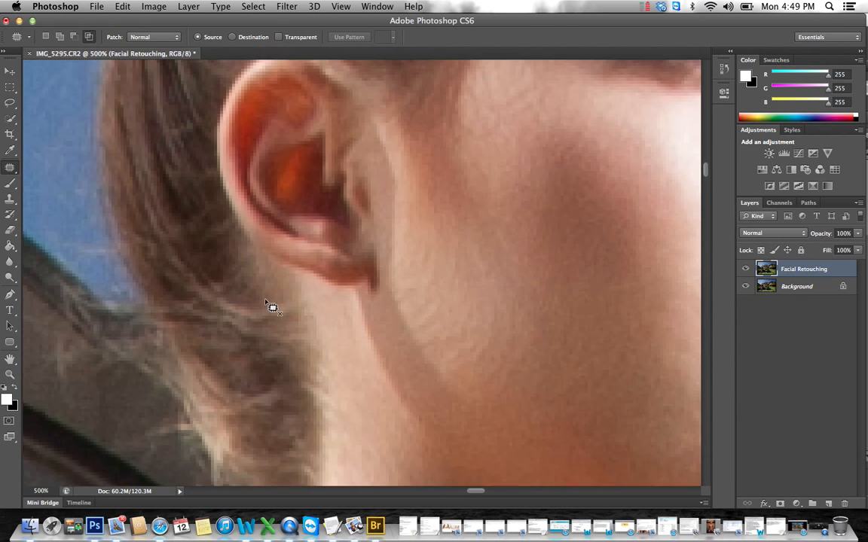
Patch the middle and upper end of the armpit crease on the black-dress model with nearby skin.
scroll(271, 307, down, 15)
scroll(270, 307, up, 4)
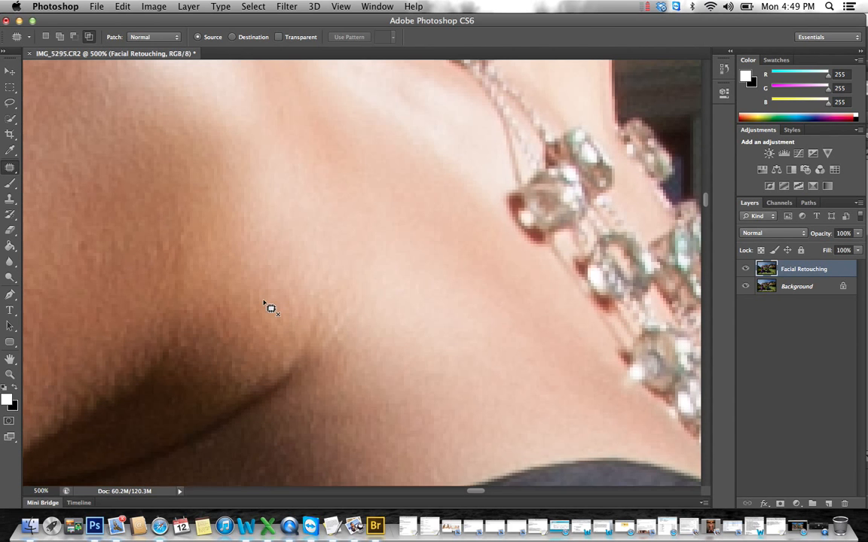
scroll(271, 308, left, 5)
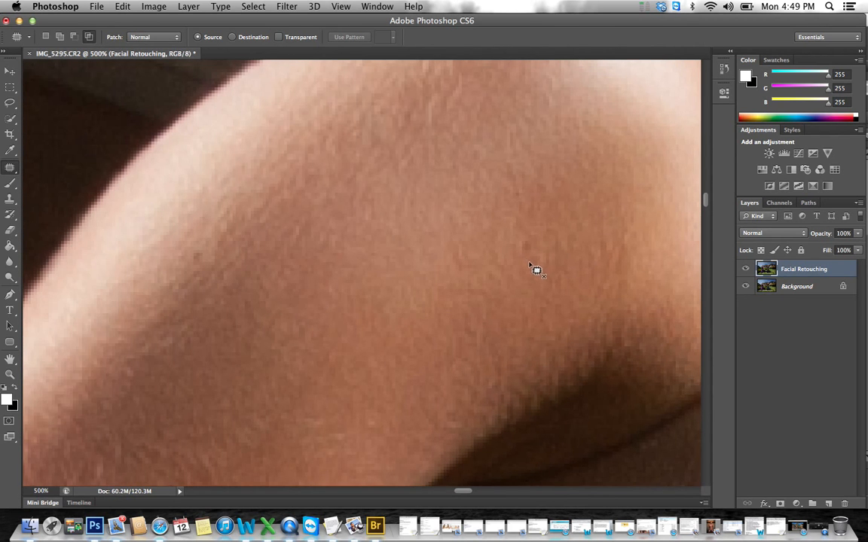
scroll(606, 242, down, 5)
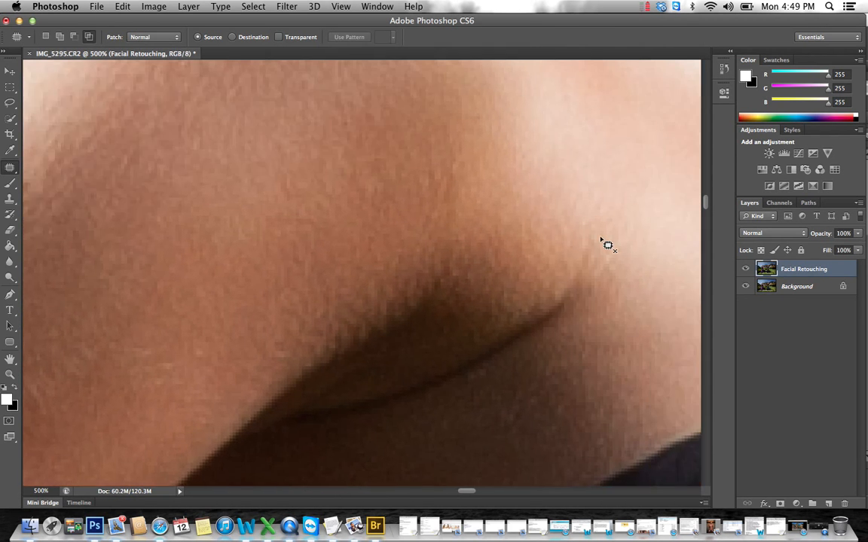
scroll(606, 243, right, 5)
scroll(602, 246, down, 5)
scroll(264, 312, left, 2)
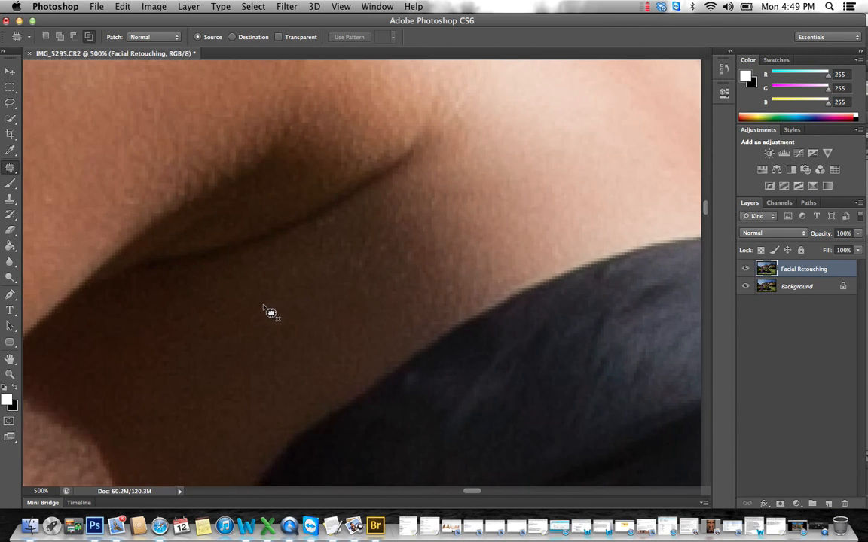
scroll(269, 312, left, 2)
drag(322, 256, 331, 221)
mouse_move(452, 135)
mouse_down()
mouse_move(471, 166)
mouse_move(464, 169)
mouse_up()
drag(467, 161, 494, 198)
key(super+d)
mouse_move(444, 216)
mouse_down()
mouse_move(484, 179)
mouse_move(447, 214)
mouse_up()
drag(445, 206, 488, 253)
key(super+d)
Patch the remaining lower end of the armpit crease with plain shaded skin from beside it.
drag(282, 273, 190, 276)
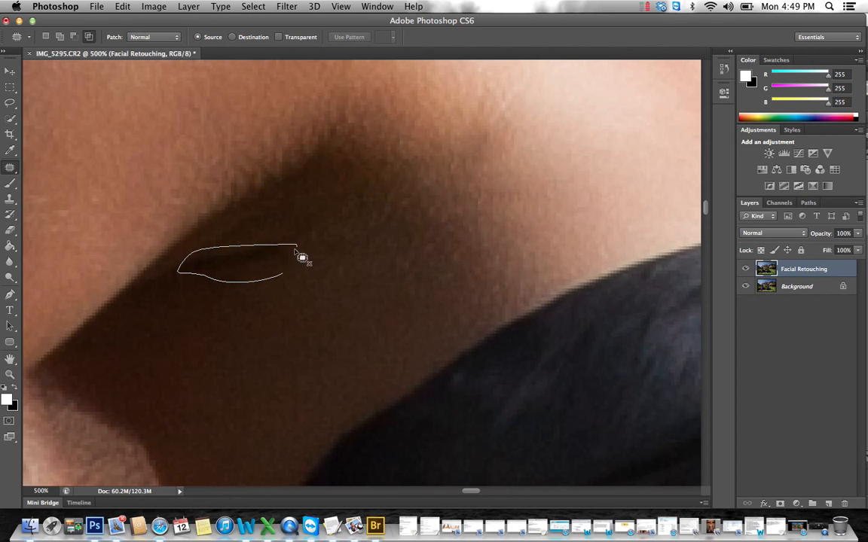
drag(301, 258, 298, 248)
drag(279, 260, 300, 325)
key(super+d)
mouse_move(310, 273)
mouse_down()
mouse_move(464, 204)
mouse_move(434, 241)
mouse_move(294, 307)
mouse_up()
key(super+d)
mouse_move(228, 298)
mouse_down()
mouse_move(300, 291)
mouse_move(320, 311)
mouse_up()
key(super+d)
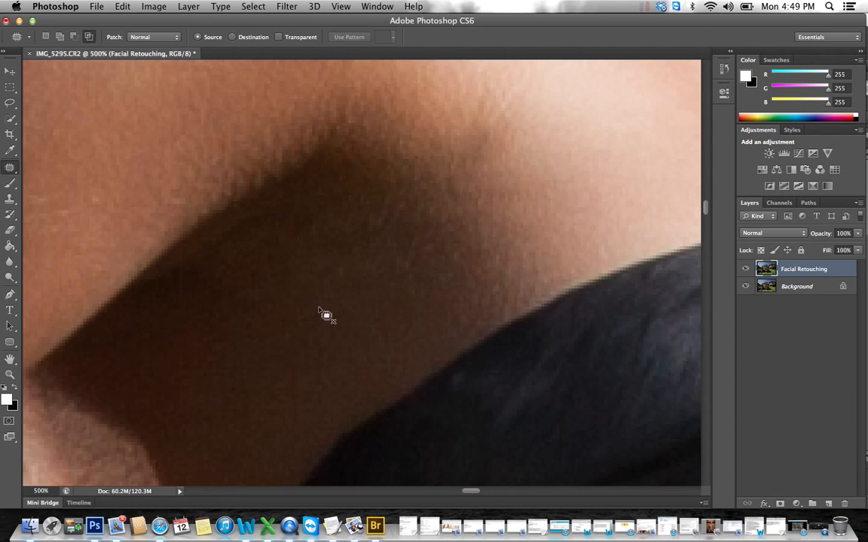
Even out the blotches in the middle of the shaded armpit with further patches of shaded skin.
mouse_move(262, 267)
mouse_down()
mouse_move(370, 233)
mouse_move(462, 238)
mouse_up()
key(super+d)
mouse_move(325, 275)
mouse_down()
mouse_move(253, 205)
mouse_move(345, 229)
mouse_move(368, 298)
mouse_move(390, 305)
mouse_up()
key(super+d)
drag(325, 237, 334, 181)
key(super+d)
drag(240, 330, 309, 296)
drag(270, 305, 251, 359)
key(super+d)
mouse_move(240, 268)
mouse_down()
mouse_move(214, 225)
mouse_move(255, 238)
mouse_move(354, 213)
mouse_up()
key(super+d)
Blend the armpit shadow's edge along the arm and its upper part towards the chest with small patches.
mouse_move(248, 263)
mouse_down()
mouse_move(223, 231)
mouse_move(230, 232)
mouse_up()
drag(234, 238, 296, 221)
key(super+d)
mouse_move(421, 276)
mouse_down()
mouse_move(392, 251)
mouse_move(441, 241)
mouse_up()
mouse_move(420, 253)
mouse_down()
mouse_move(372, 287)
mouse_move(380, 288)
mouse_up()
key(super+d)
drag(349, 200, 313, 248)
key(super+d)
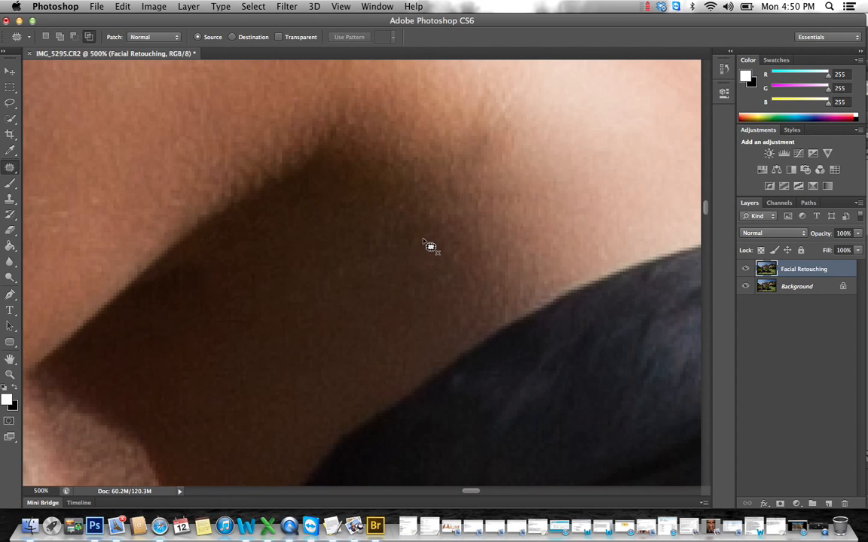
scroll(421, 242, right, 4)
mouse_move(358, 175)
mouse_down()
mouse_move(327, 82)
mouse_move(469, 201)
mouse_up()
key(super+d)
Examine the skin around the necklace and the dress neckline for remaining blemishes.
scroll(470, 188, up, 5)
scroll(452, 193, right, 8)
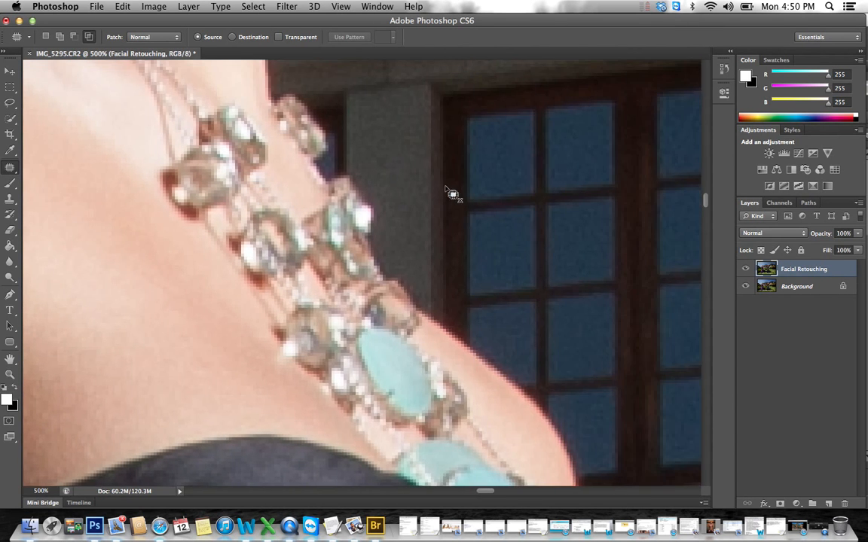
scroll(451, 191, down, 5)
scroll(399, 168, left, 1)
scroll(411, 165, left, 3)
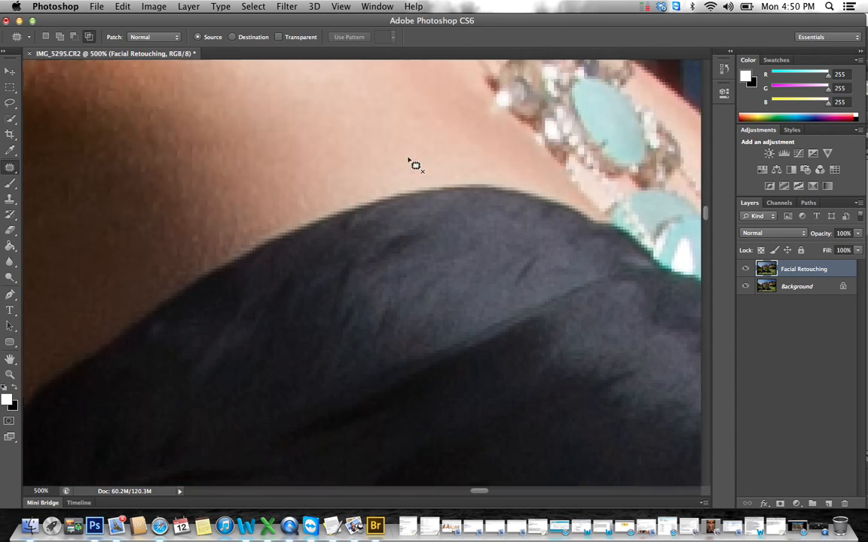
scroll(412, 167, up, 6)
scroll(409, 164, left, 8)
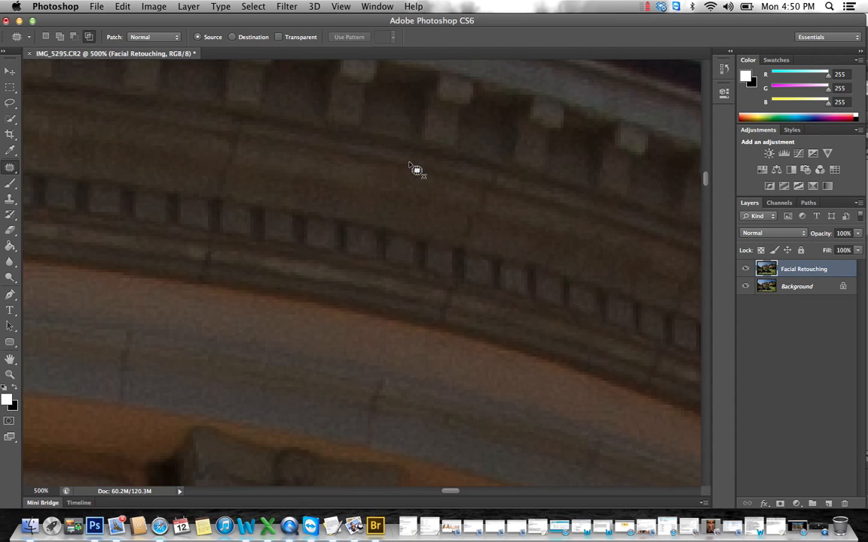
Patch the light hairs in the middle of the black-dress model's forearm with clean skin beside them.
scroll(409, 163, down, 10)
scroll(409, 162, down, 12)
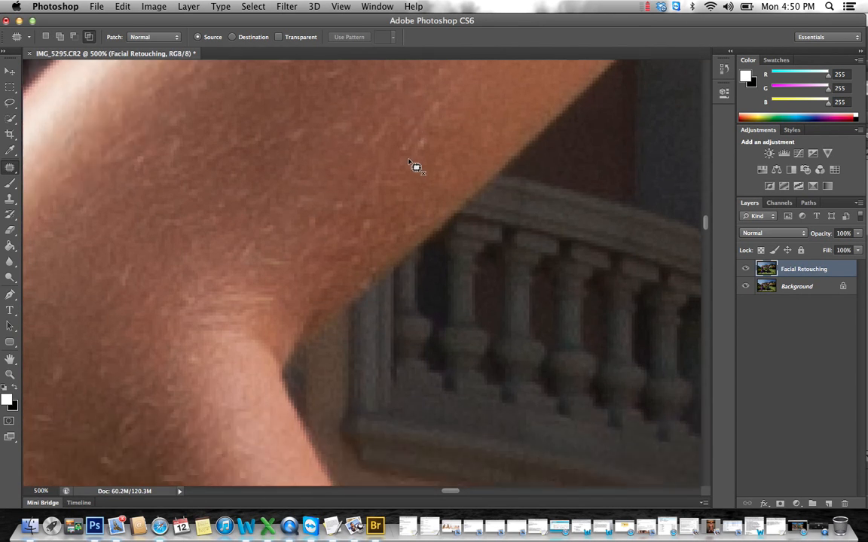
scroll(409, 162, up, 6)
scroll(407, 164, up, 2)
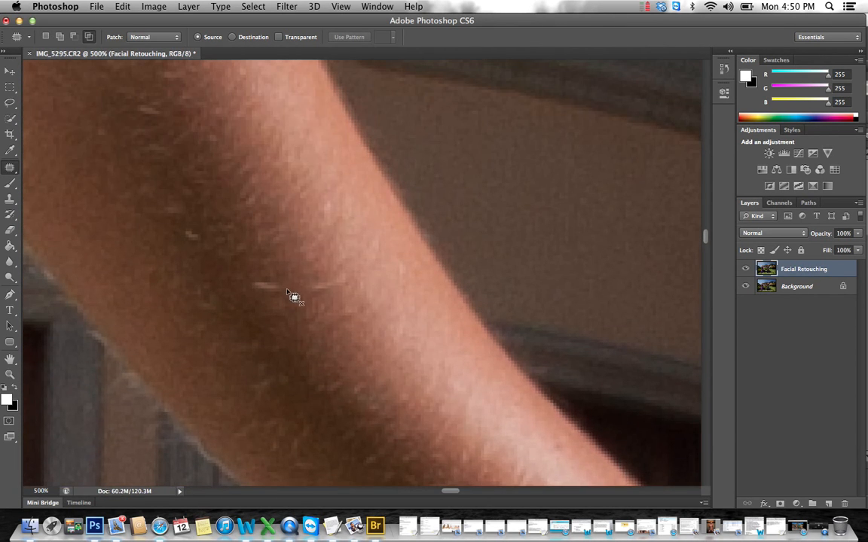
mouse_move(249, 279)
mouse_down()
mouse_move(304, 286)
mouse_move(286, 243)
mouse_up()
key(super+d)
drag(363, 303, 359, 271)
key(super+d)
drag(318, 298, 251, 308)
drag(295, 290, 337, 333)
key(super+d)
drag(208, 253, 217, 245)
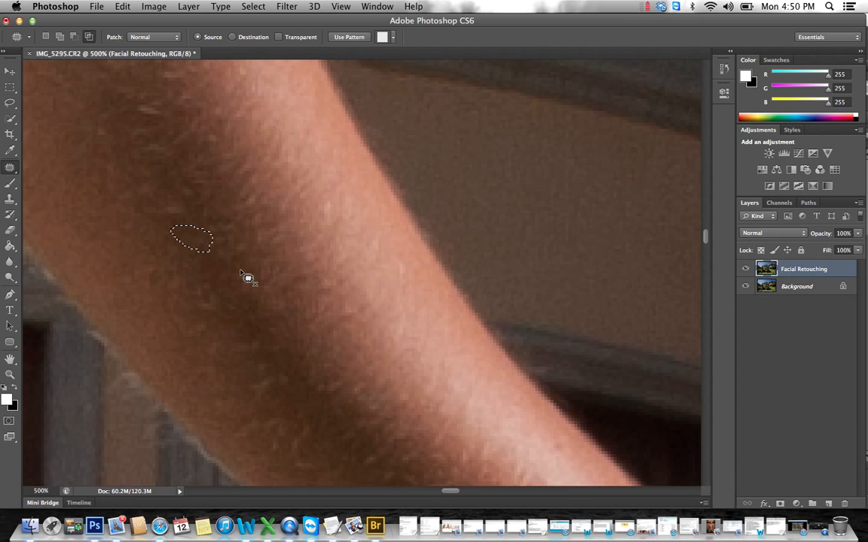
key(super+d)
Patch the dark mark on the purple-dress model's lower cheek, close to the corner of the mouth.
key(super+0)
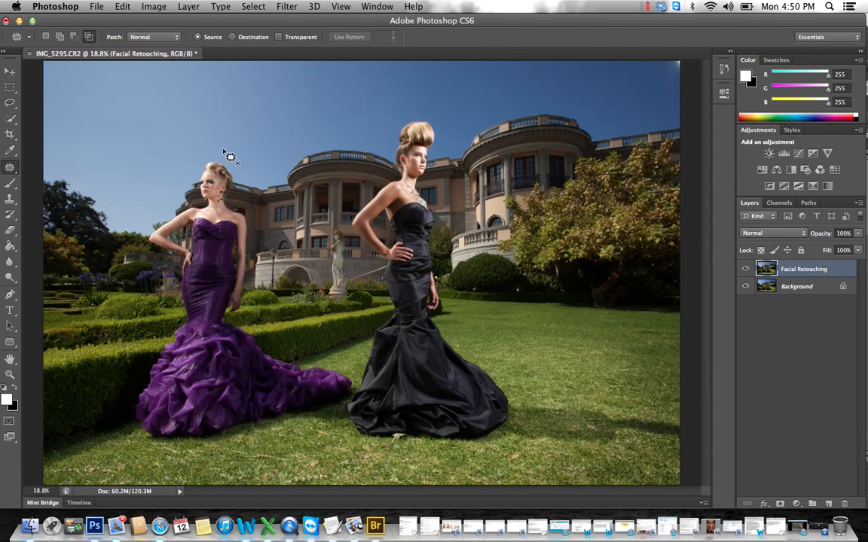
click(10, 375)
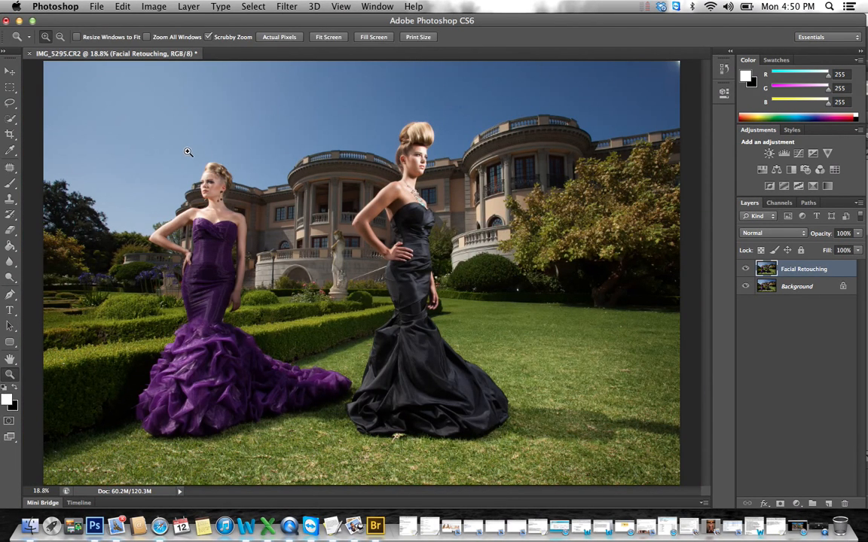
drag(187, 152, 283, 188)
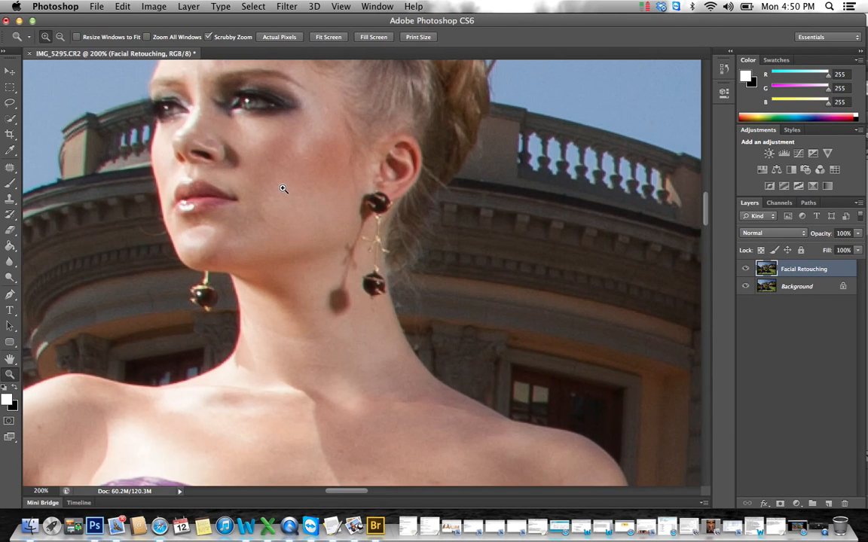
click(283, 188)
click(244, 196)
scroll(237, 200, up, 10)
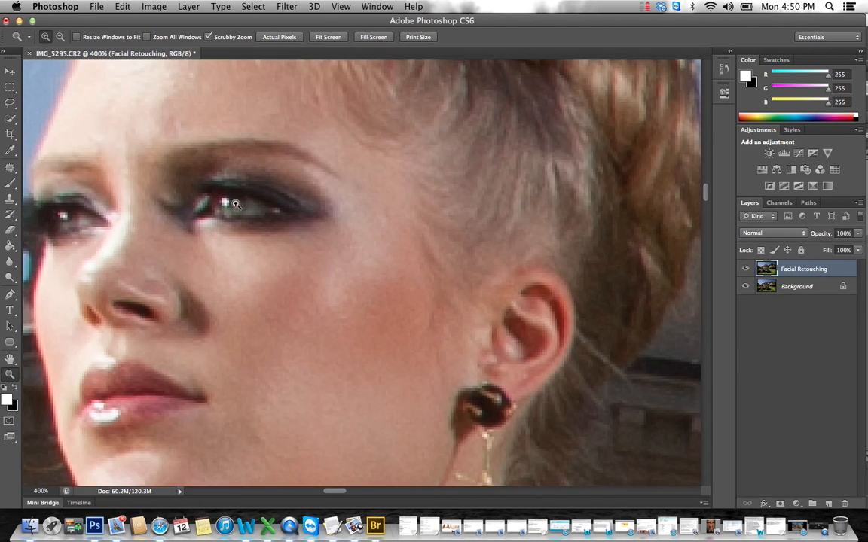
scroll(234, 204, down, 5)
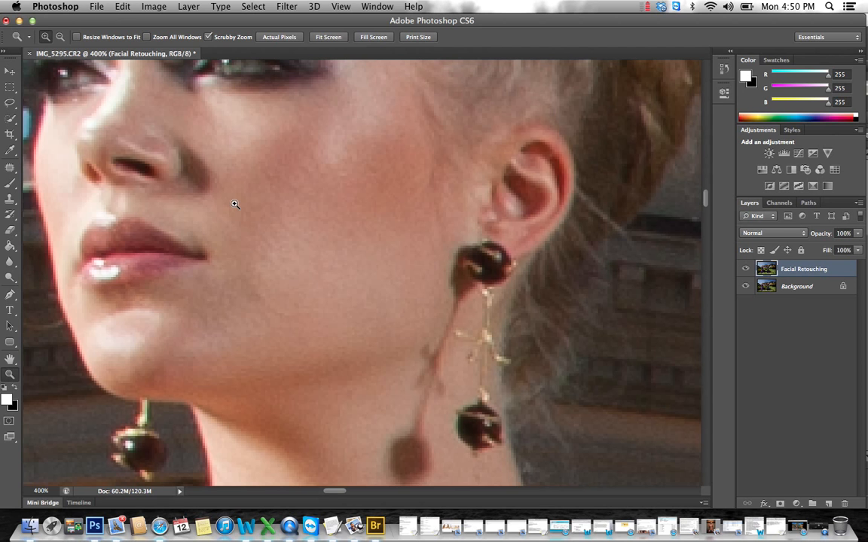
click(271, 269)
click(356, 321)
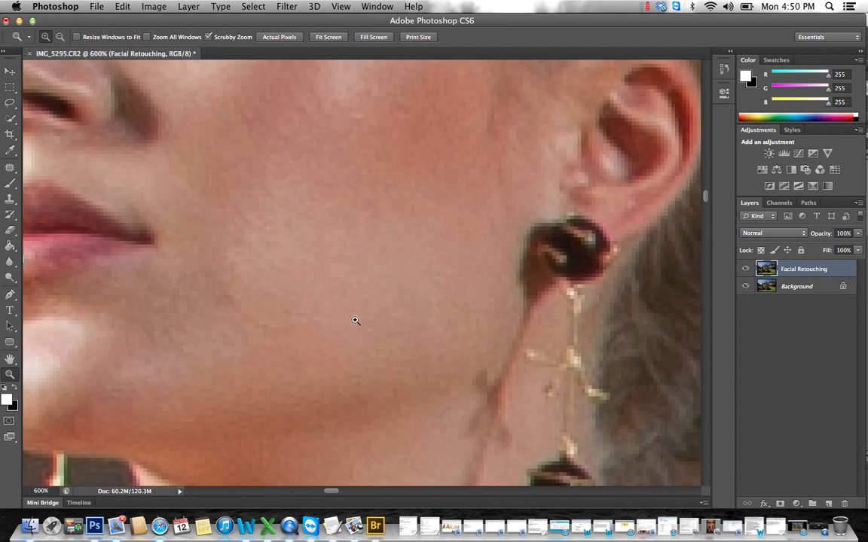
click(10, 167)
mouse_move(240, 317)
mouse_down()
mouse_move(226, 275)
mouse_move(256, 294)
mouse_move(302, 302)
mouse_up()
key(super+d)
Smooth the lower cheek between the mouth and the jaw with further patches of clean cheek skin.
mouse_move(241, 322)
mouse_down()
mouse_move(229, 223)
mouse_move(266, 255)
mouse_up()
drag(266, 255, 334, 265)
key(super+d)
mouse_move(259, 348)
mouse_down()
mouse_move(219, 296)
mouse_move(296, 325)
mouse_move(332, 284)
mouse_up()
key(super+d)
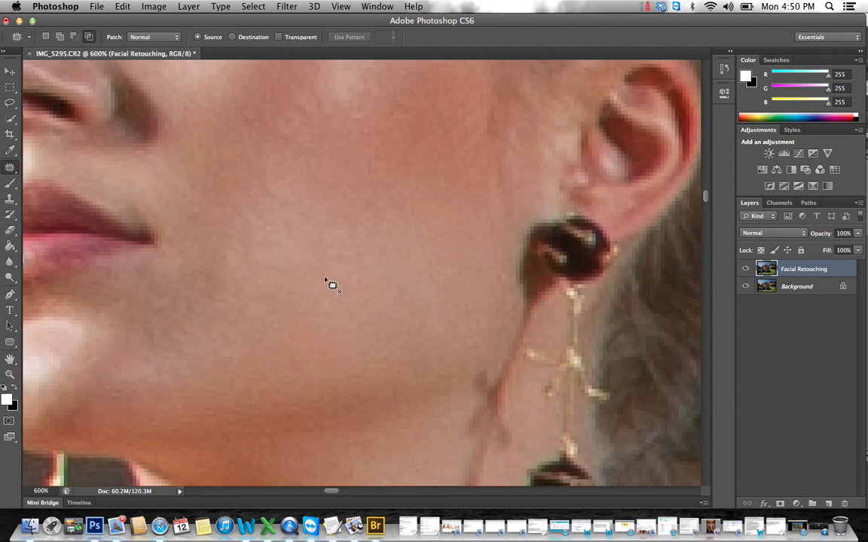
drag(278, 307, 329, 230)
key(super+d)
mouse_move(296, 260)
mouse_down()
mouse_move(420, 294)
mouse_move(214, 192)
mouse_move(342, 216)
mouse_move(381, 282)
mouse_up()
key(super+d)
Patch the uneven spot on the cheek beside the nostril with adjacent cheek skin.
scroll(345, 189, up, 3)
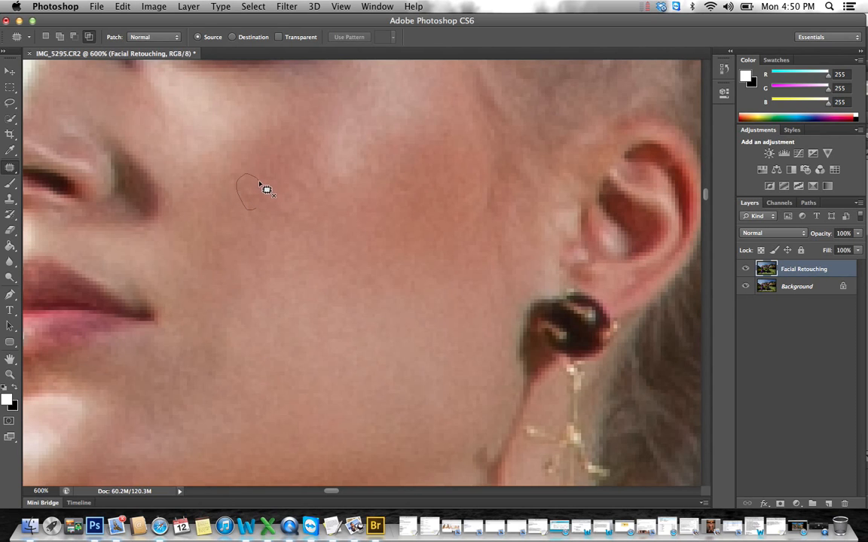
drag(260, 181, 256, 207)
mouse_move(250, 194)
mouse_down()
mouse_move(224, 223)
mouse_move(233, 174)
mouse_move(294, 206)
mouse_move(289, 220)
mouse_up()
key(super+d)
Try to patch the reddish area of the upper cheek with lighter skin from the cheekbone.
mouse_move(306, 203)
mouse_down()
mouse_move(319, 165)
mouse_move(309, 199)
mouse_up()
drag(312, 180, 371, 153)
key(super+d)
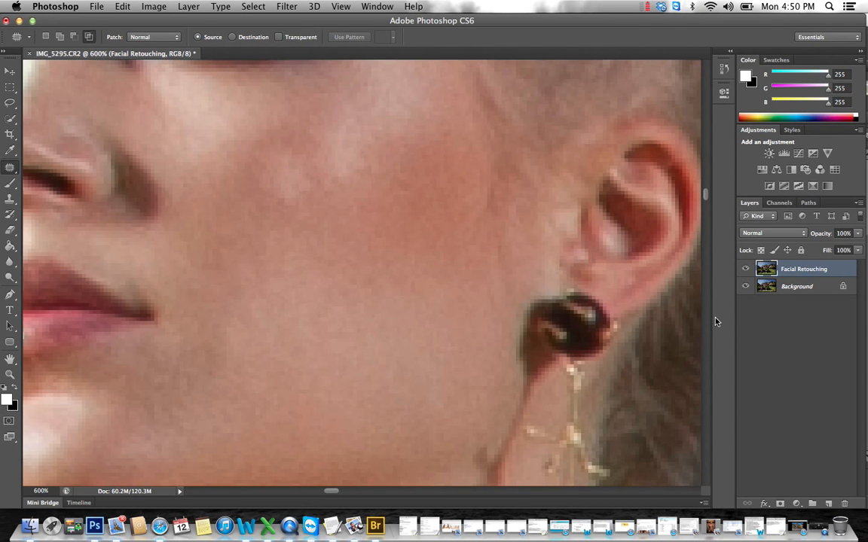
Display the edit history clear of the face and revert to the state before the last cheek patch.
mouse_move(639, 21)
mouse_down()
mouse_move(470, 17)
mouse_move(643, 7)
mouse_up()
click(341, 6)
mouse_move(376, 6)
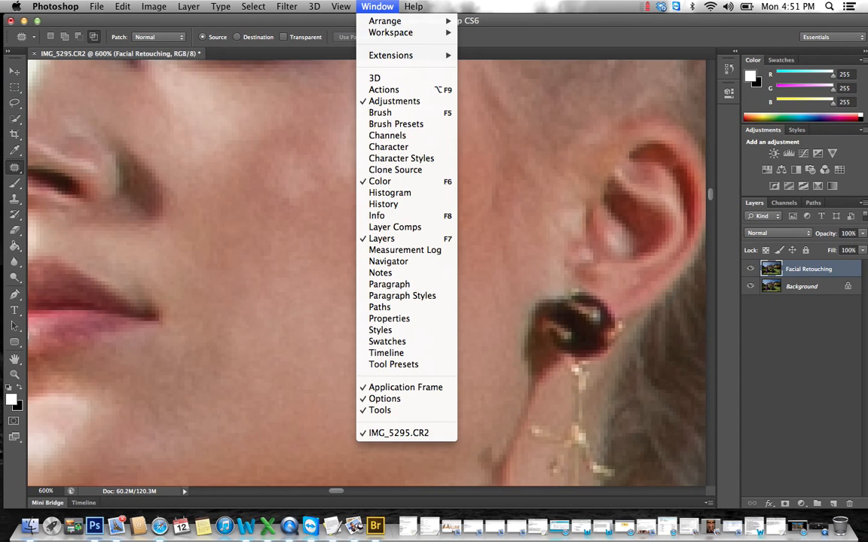
click(382, 204)
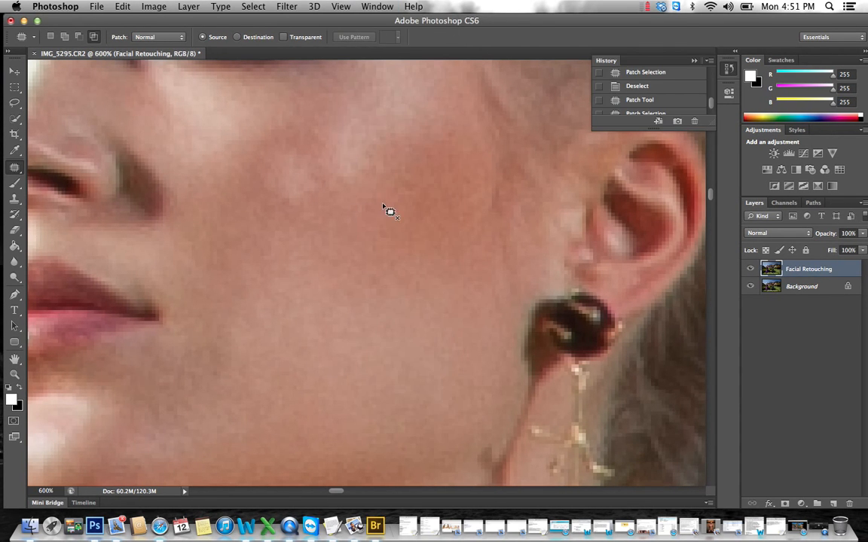
drag(711, 127, 711, 185)
click(648, 141)
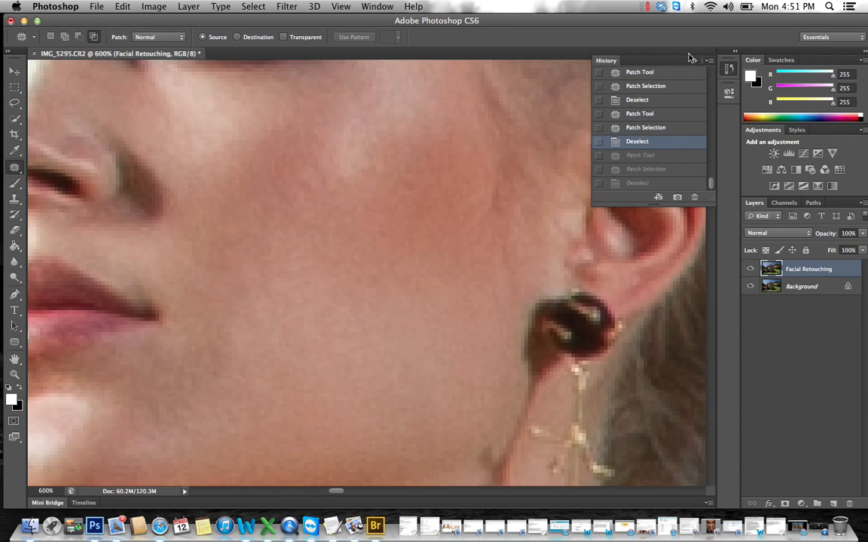
drag(689, 58, 805, 38)
Patch the small earring-shadow mark at the edge of the jaw with neighbouring skin.
scroll(345, 142, up, 10)
scroll(344, 146, down, 5)
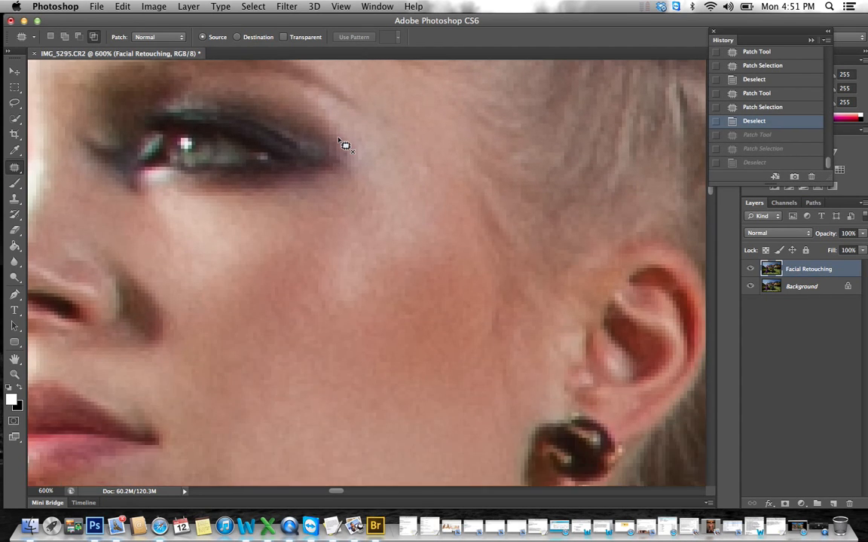
scroll(345, 145, down, 5)
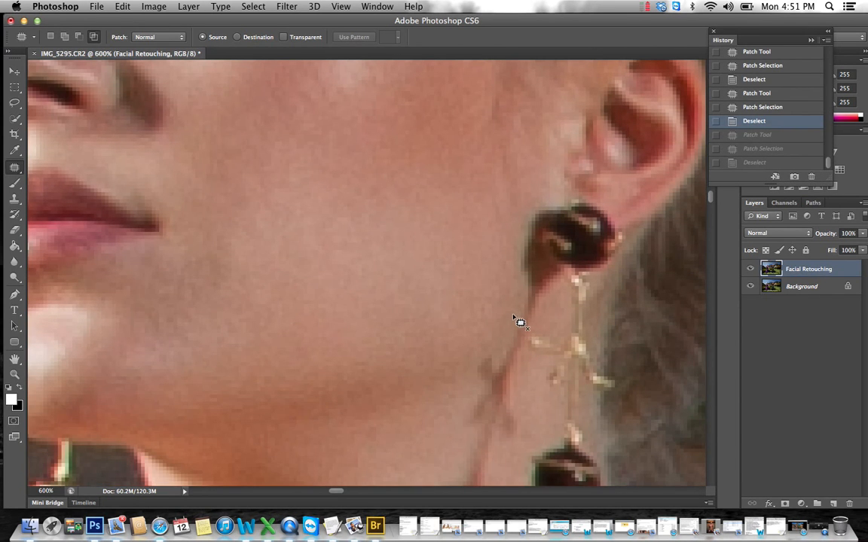
scroll(520, 322, down, 3)
mouse_move(479, 250)
mouse_down()
mouse_move(503, 271)
mouse_move(512, 248)
mouse_up()
key(super+d)
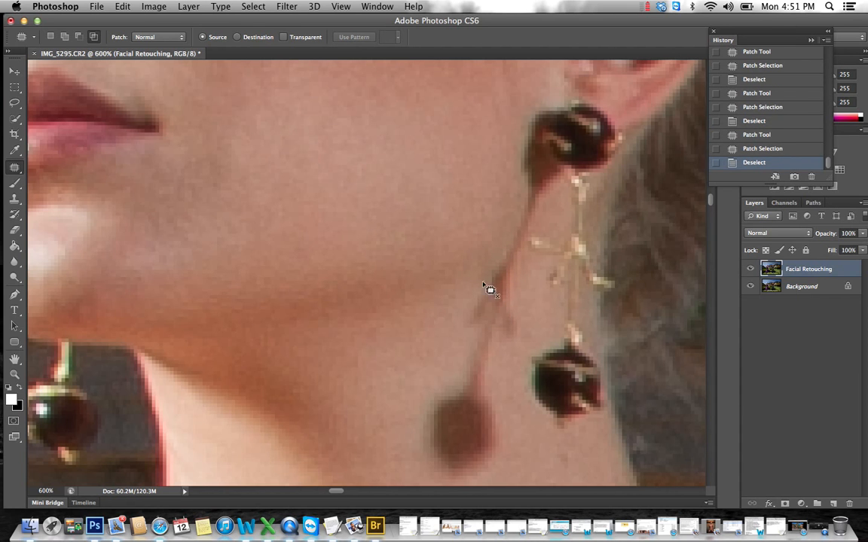
Patch the dangling earring visible beneath the chin with the building background beside it.
scroll(447, 264, down, 4)
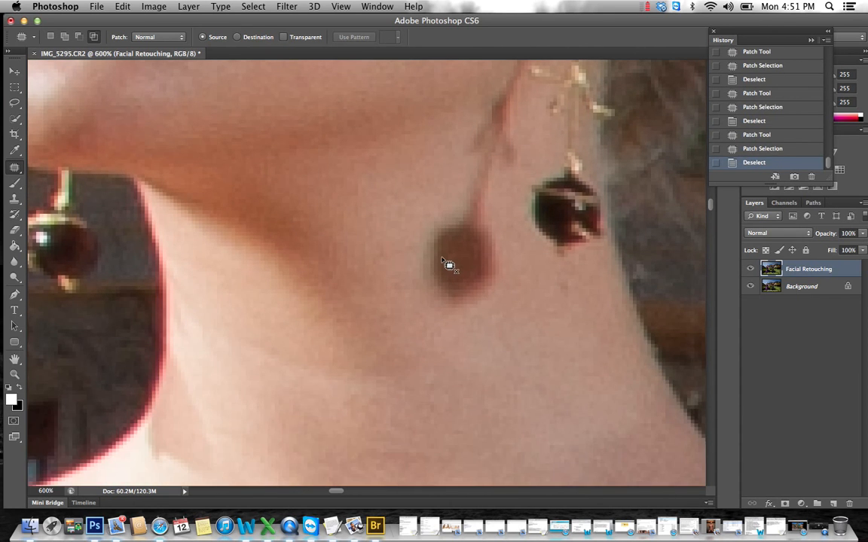
scroll(195, 273, left, 7)
scroll(200, 271, up, 6)
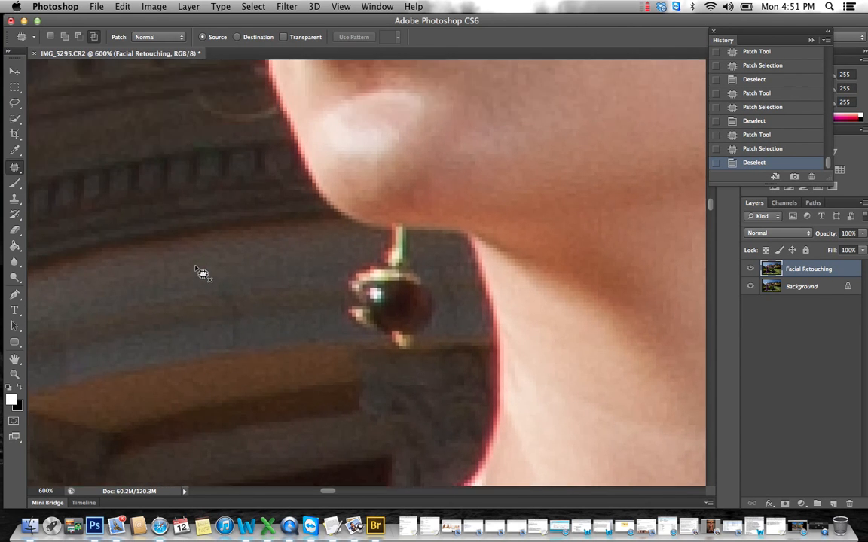
scroll(198, 274, down, 5)
scroll(199, 279, down, 1)
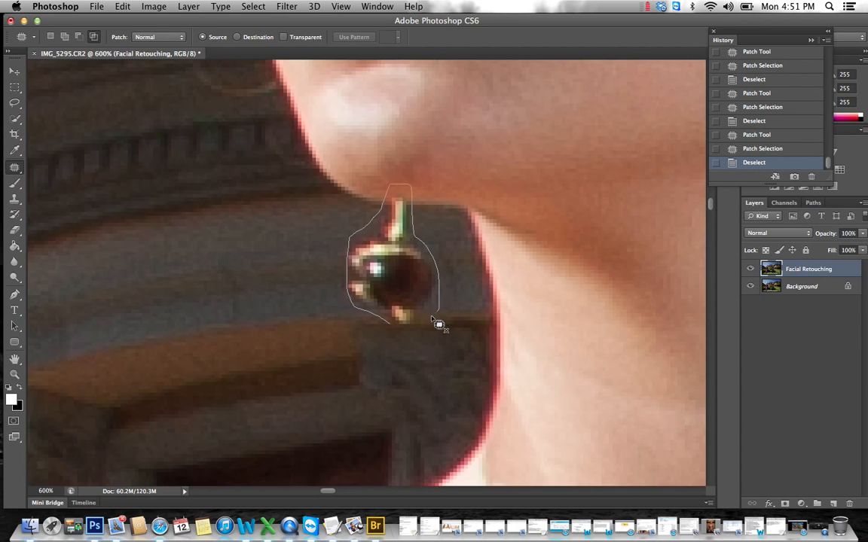
mouse_move(392, 331)
mouse_down()
mouse_move(351, 292)
mouse_move(364, 226)
mouse_move(390, 187)
mouse_up()
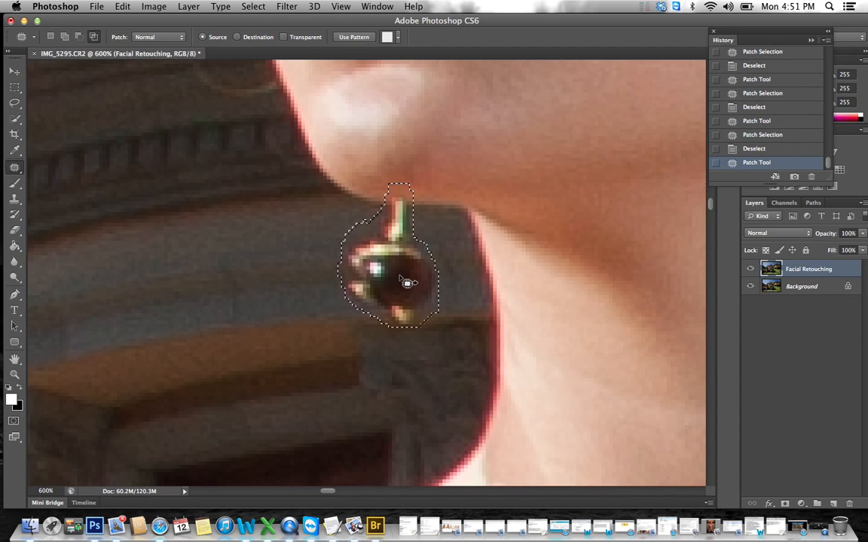
drag(399, 278, 452, 285)
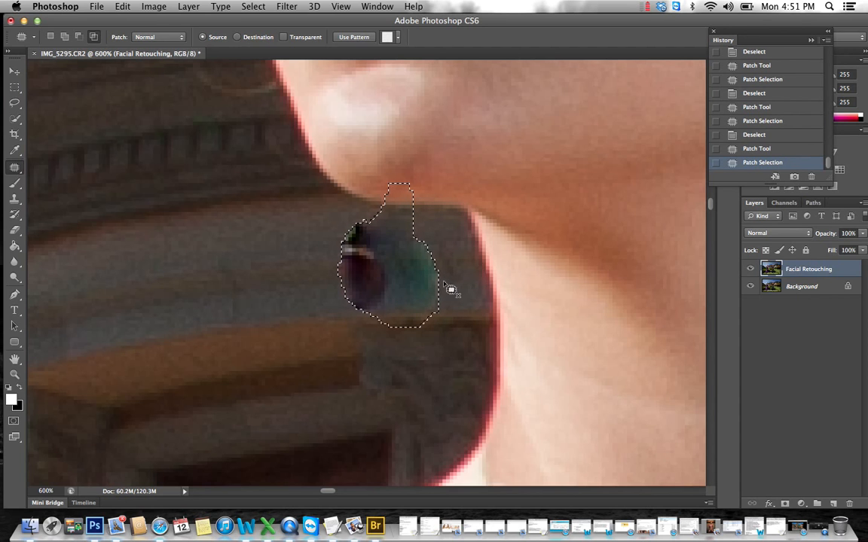
drag(388, 283, 301, 285)
key(ctrl+d)
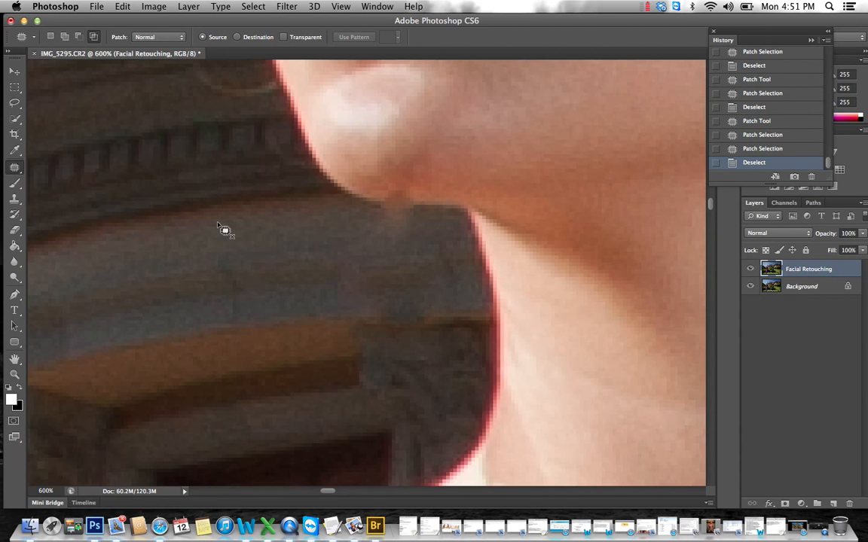
Patch the leftover reddish smudges on the grey wall band where the dangling earring was.
mouse_move(329, 259)
mouse_down()
mouse_move(439, 296)
mouse_move(323, 286)
mouse_move(310, 294)
mouse_up()
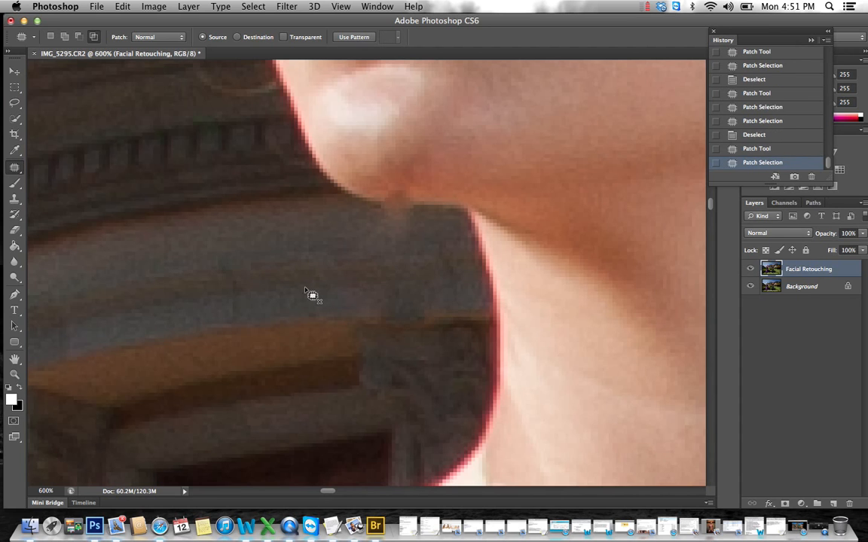
key(ctrl+d)
mouse_move(382, 288)
mouse_down()
mouse_move(332, 294)
mouse_move(321, 283)
mouse_move(342, 285)
mouse_up()
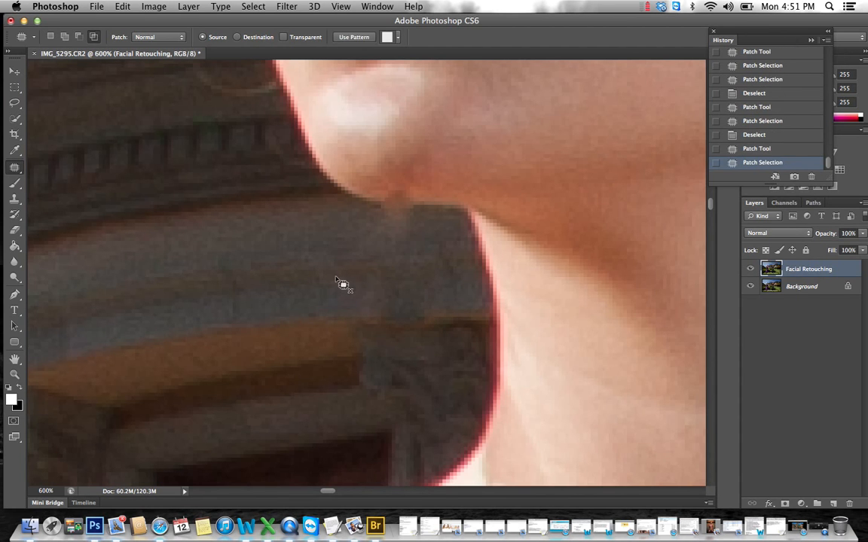
key(ctrl+d)
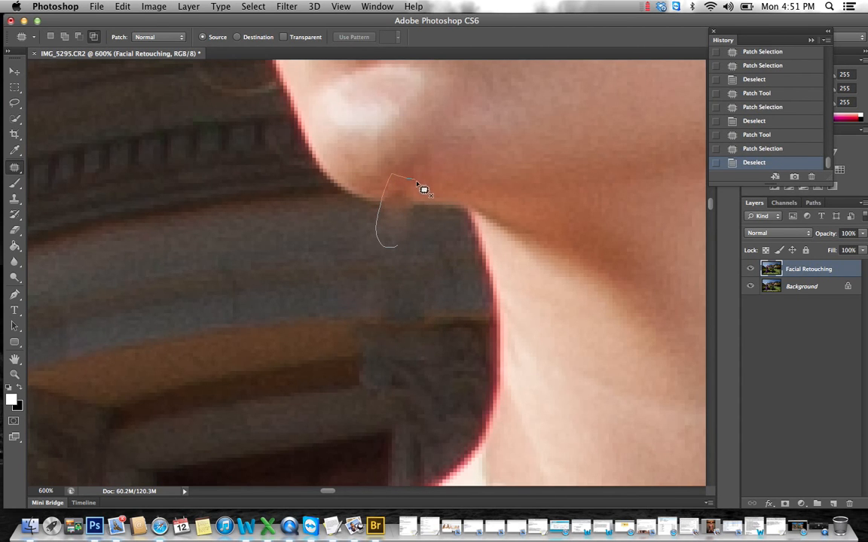
Patch the skin-toned smear hanging from the underside of the chin with the adjacent edge and background.
drag(411, 236, 398, 244)
drag(400, 236, 440, 234)
key(ctrl+d)
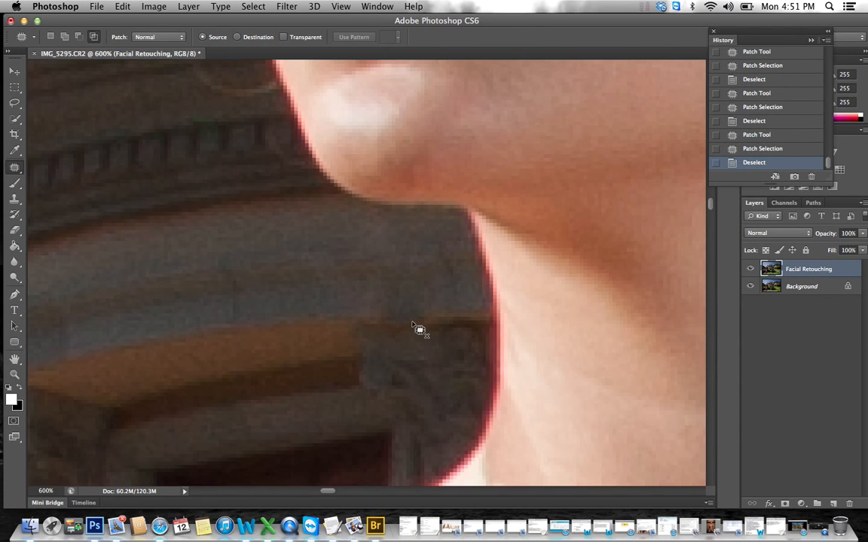
Even out the remaining blotches on the wall band below the chin with neighbouring wall texture.
mouse_move(377, 321)
mouse_down()
mouse_move(399, 289)
mouse_move(381, 318)
mouse_up()
drag(383, 288, 338, 291)
key(super+d)
mouse_move(397, 300)
mouse_down()
mouse_move(401, 320)
mouse_move(412, 305)
mouse_move(453, 311)
mouse_move(439, 291)
mouse_up()
key(super+d)
key(super+d)
Patch the smudges near the end of the brown ledge and on the wall above it with matching background.
mouse_move(357, 319)
mouse_down()
mouse_move(353, 290)
mouse_move(372, 308)
mouse_up()
drag(366, 299, 348, 295)
key(super+d)
mouse_move(409, 331)
mouse_down()
mouse_move(406, 289)
mouse_move(430, 305)
mouse_up()
mouse_move(423, 305)
mouse_down()
mouse_move(456, 302)
mouse_move(443, 304)
mouse_move(454, 304)
mouse_move(438, 241)
mouse_move(450, 279)
mouse_up()
key(super+d)
key(super+d)
key(super+z)
mouse_move(324, 249)
mouse_down()
mouse_move(353, 287)
mouse_move(374, 275)
mouse_up()
key(super+d)
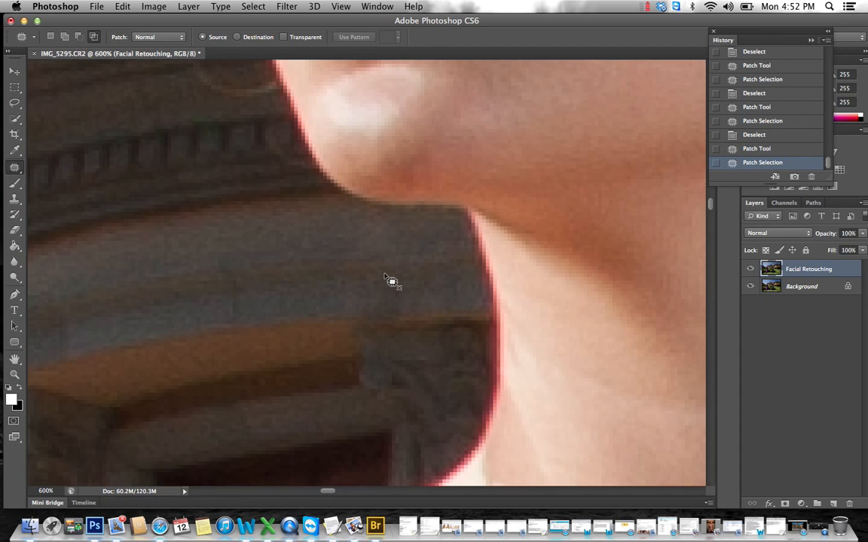
Patch the outer part of the thin curved strand in front of the chin with dark building texture.
scroll(400, 273, up, 2)
scroll(407, 279, up, 10)
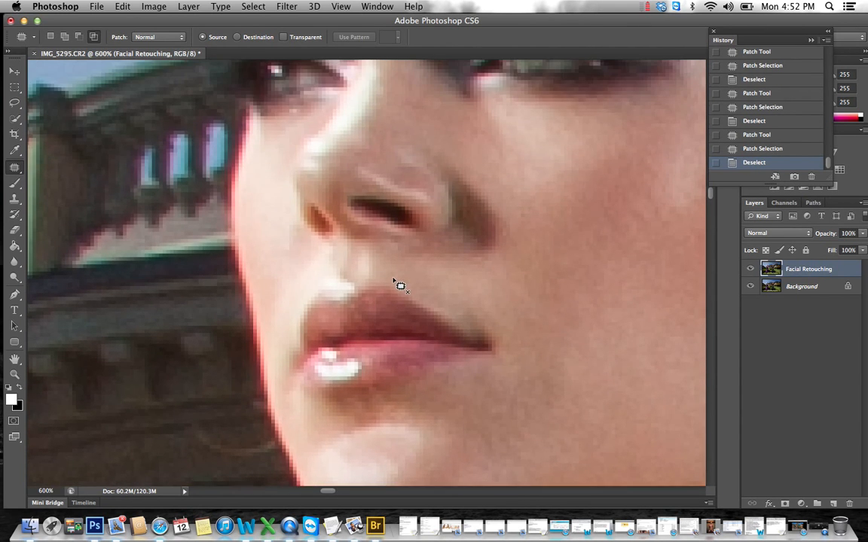
scroll(400, 287, down, 2)
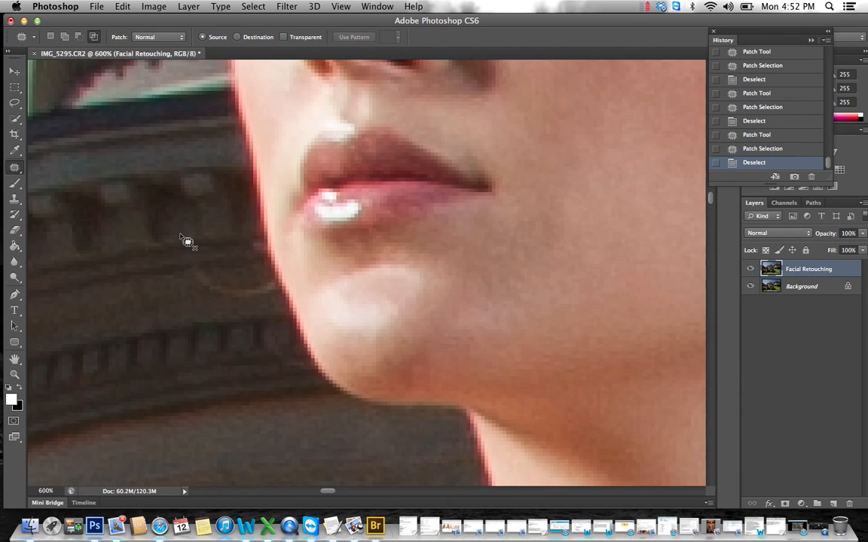
click(13, 374)
click(135, 281)
click(274, 281)
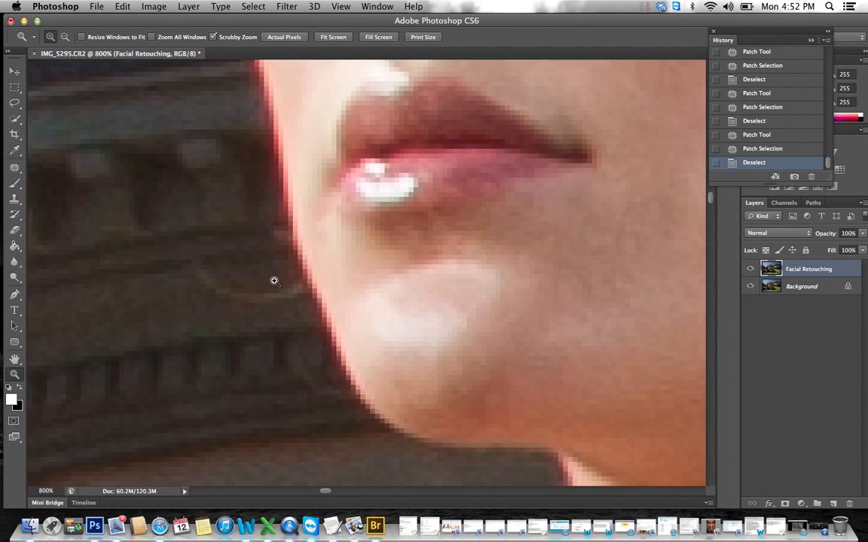
click(274, 281)
click(15, 167)
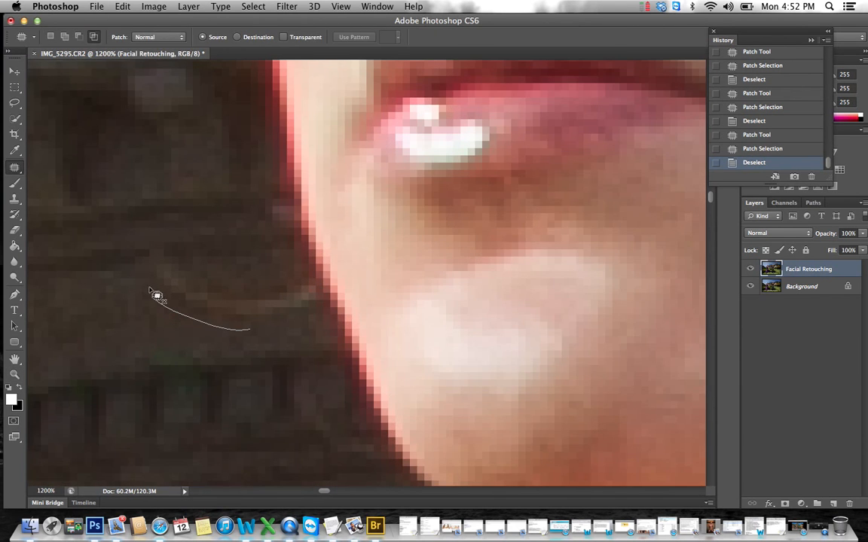
mouse_move(223, 287)
mouse_down()
mouse_move(164, 311)
mouse_move(135, 311)
mouse_up()
key(ctrl+d)
Patch the rest of the thin curved strand up to the edge of the face with dark background.
mouse_move(267, 327)
mouse_down()
mouse_move(214, 308)
mouse_move(263, 284)
mouse_up()
drag(342, 299, 275, 324)
drag(312, 285, 296, 263)
key(super+d)
mouse_move(288, 335)
mouse_down()
mouse_move(194, 285)
mouse_move(217, 285)
mouse_up()
key(super+d)
Patch the uneven spot on the far cheek beside the nose tip with smoother skin above it.
scroll(474, 279, up, 8)
scroll(467, 298, up, 5)
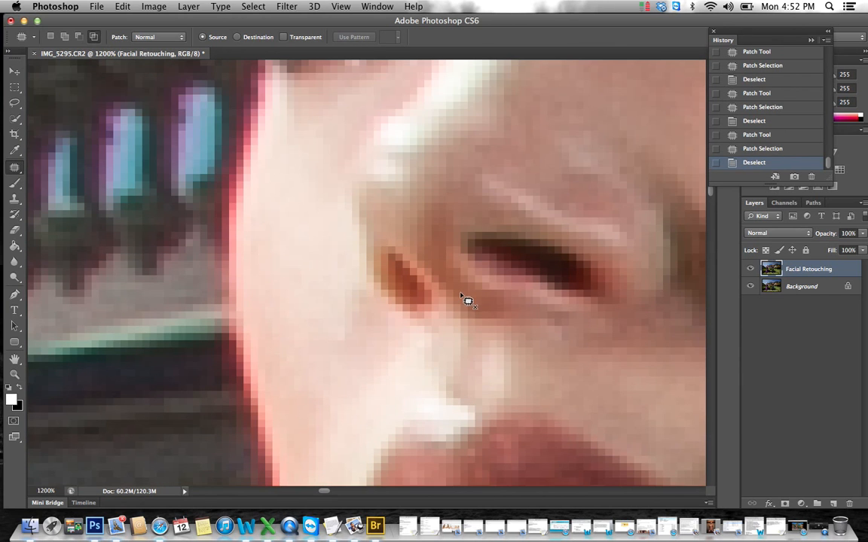
mouse_move(351, 364)
mouse_down()
mouse_move(326, 331)
mouse_move(348, 281)
mouse_move(375, 301)
mouse_move(319, 257)
mouse_up()
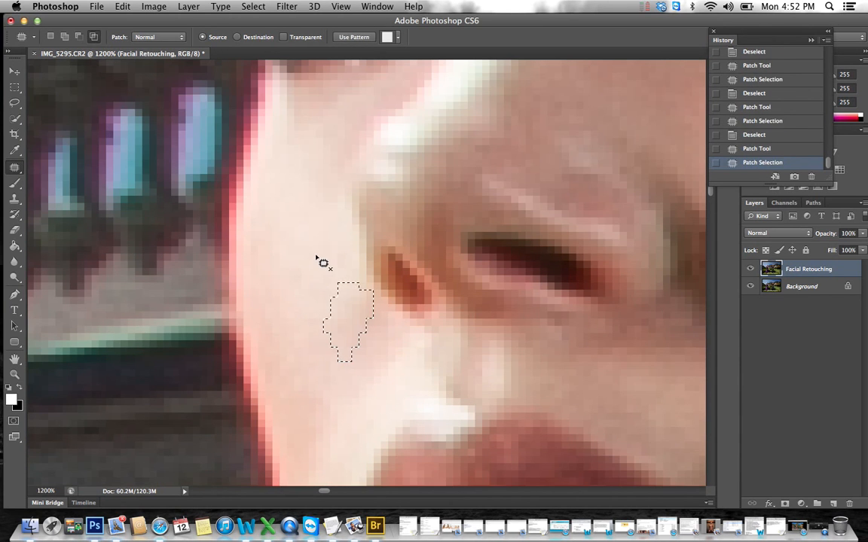
key(super+d)
Patch the shiny spot on the side of the nose above the nostril with skin from higher on the nose.
scroll(497, 290, right, 10)
scroll(475, 288, down, 10)
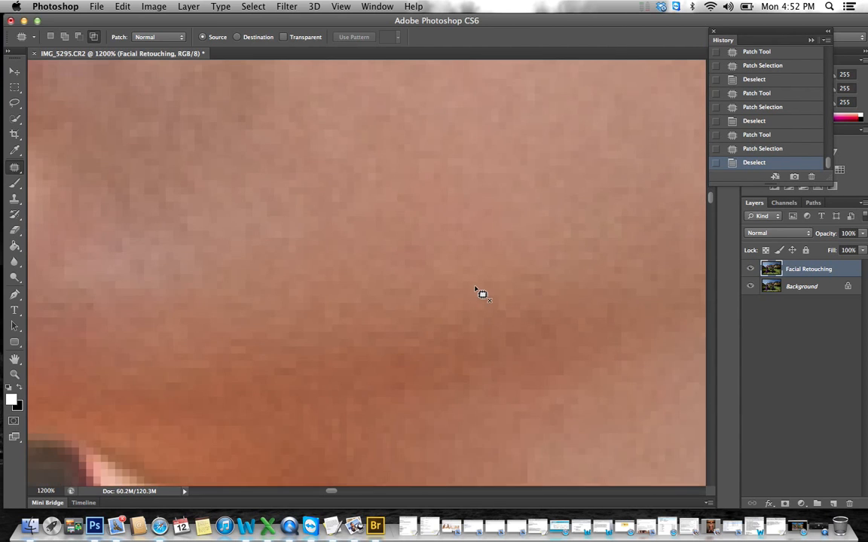
scroll(474, 294, up, 10)
scroll(470, 298, left, 6)
scroll(475, 301, left, 4)
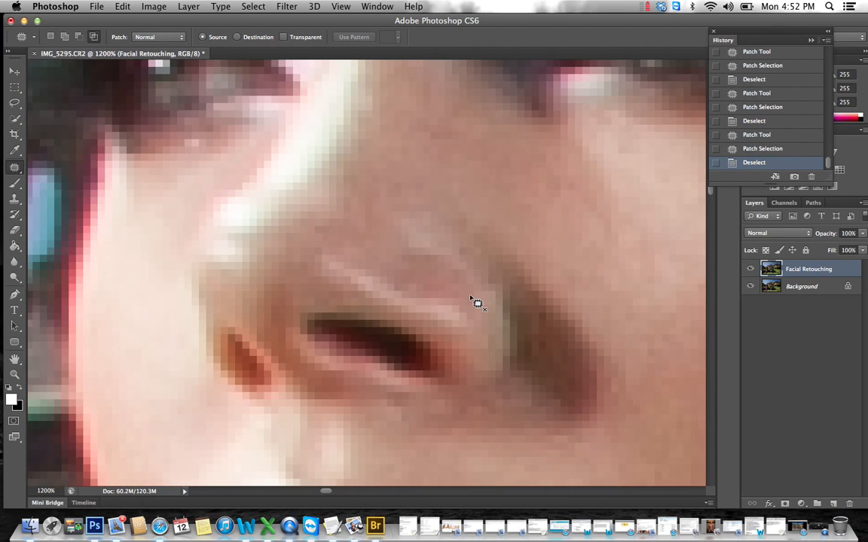
mouse_move(407, 261)
mouse_down()
mouse_move(439, 197)
mouse_move(469, 241)
mouse_move(445, 180)
mouse_up()
key(super+d)
Patch the dark shadow crease beside the nostril with lighter cheek skin.
scroll(570, 323, right, 7)
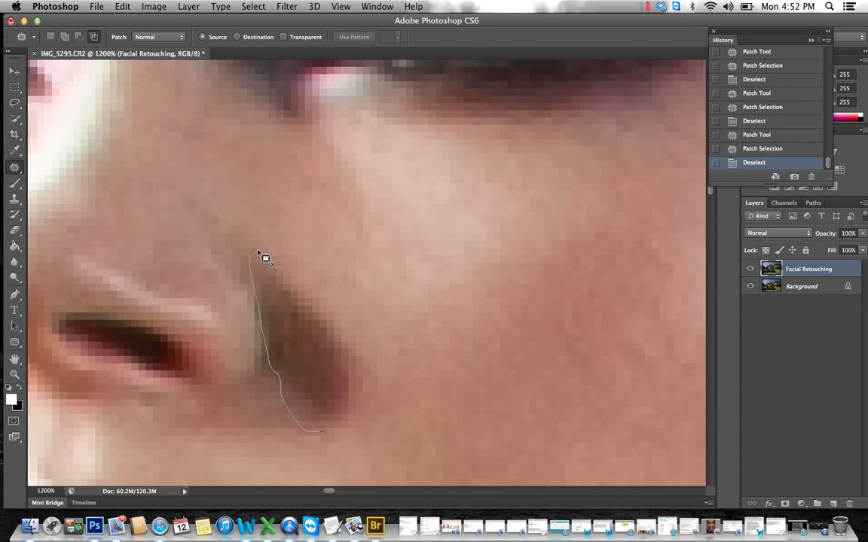
mouse_move(257, 252)
mouse_down()
mouse_move(368, 376)
mouse_move(357, 427)
mouse_move(286, 395)
mouse_move(232, 266)
mouse_up()
drag(332, 307, 334, 311)
drag(329, 362, 380, 310)
key(super+d)
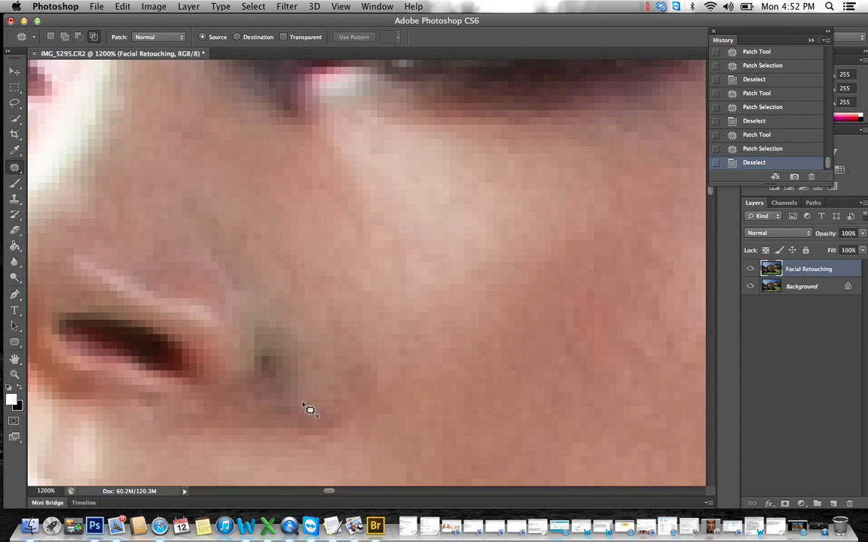
Patch the leftover dark spot beside the nostril and the reddish mark below it with cheek skin.
mouse_move(263, 307)
mouse_down()
mouse_move(342, 384)
mouse_move(362, 428)
mouse_move(333, 390)
mouse_move(381, 345)
mouse_up()
key(super+d)
mouse_move(362, 452)
mouse_down()
mouse_move(268, 381)
mouse_move(408, 411)
mouse_move(354, 444)
mouse_up()
mouse_move(344, 412)
mouse_down()
mouse_move(451, 315)
mouse_move(488, 325)
mouse_up()
key(super+d)
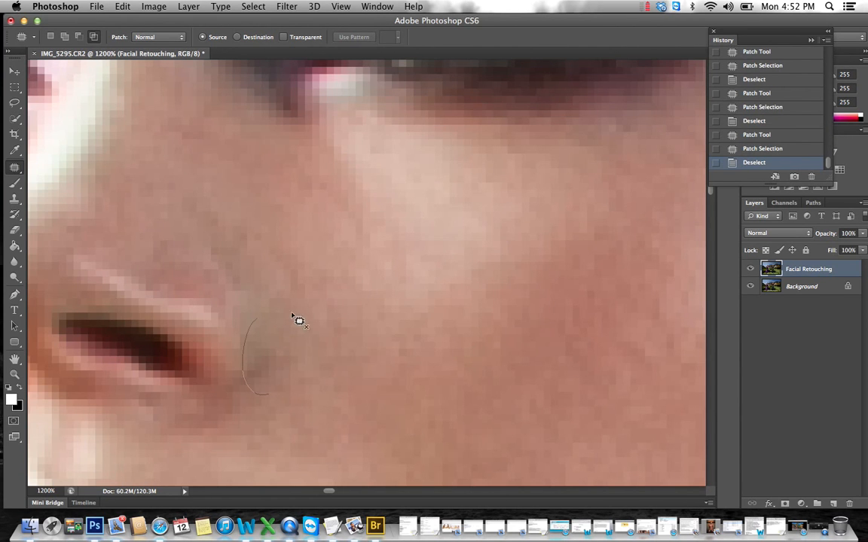
Smooth the remaining dark and greenish traces around the outer nostril wing with adjacent skin patches.
drag(292, 315, 271, 392)
mouse_move(290, 350)
mouse_down()
mouse_move(335, 296)
mouse_move(315, 314)
mouse_up()
key(super+d)
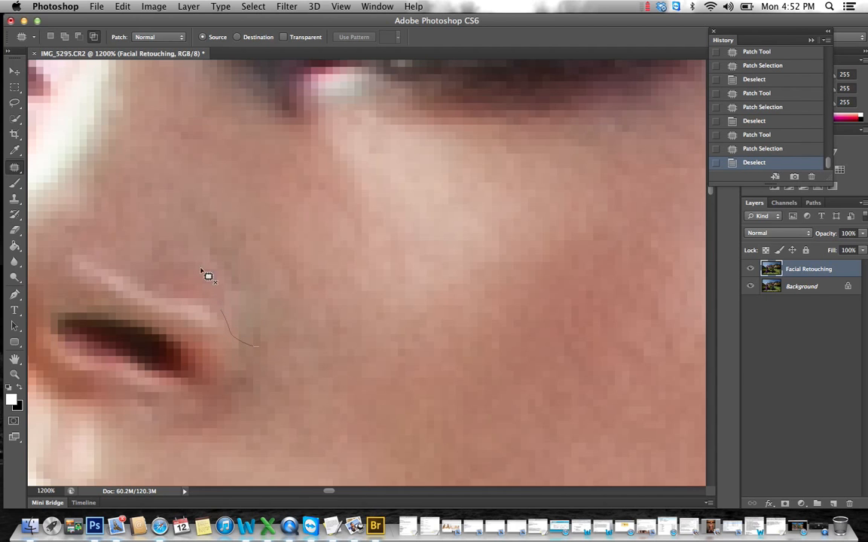
mouse_move(208, 275)
mouse_down()
mouse_move(281, 377)
mouse_move(259, 348)
mouse_up()
drag(241, 301, 284, 295)
key(super+d)
drag(204, 291, 256, 309)
drag(260, 275, 282, 216)
key(super+d)
Check the whole photo, and examine the retouched face of the model in the purple gown up close.
key(super+0)
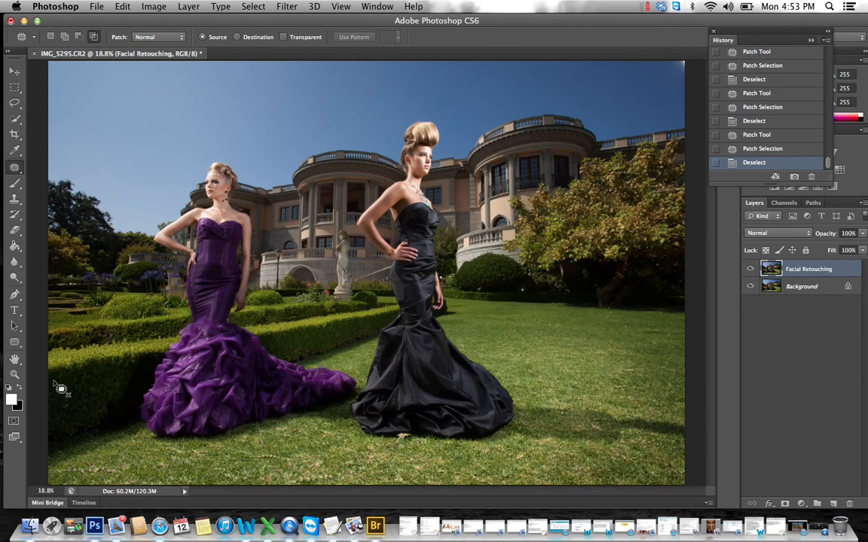
key(z)
drag(237, 167, 287, 139)
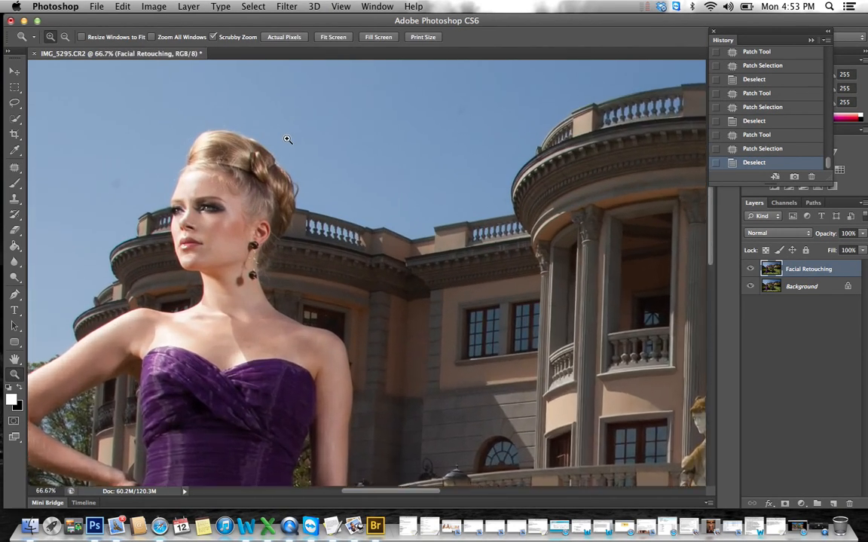
click(286, 139)
click(112, 221)
click(113, 221)
scroll(334, 343, down, 2)
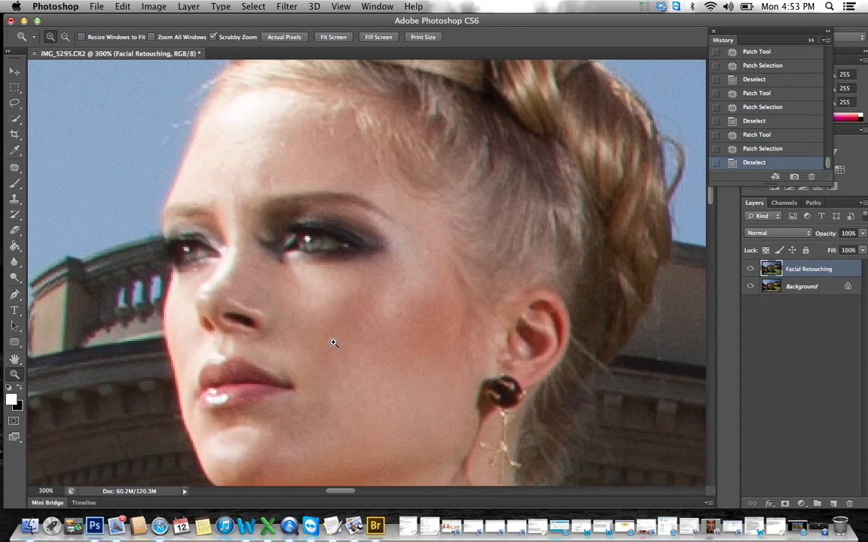
scroll(334, 343, down, 1)
drag(260, 222, 299, 234)
click(294, 206)
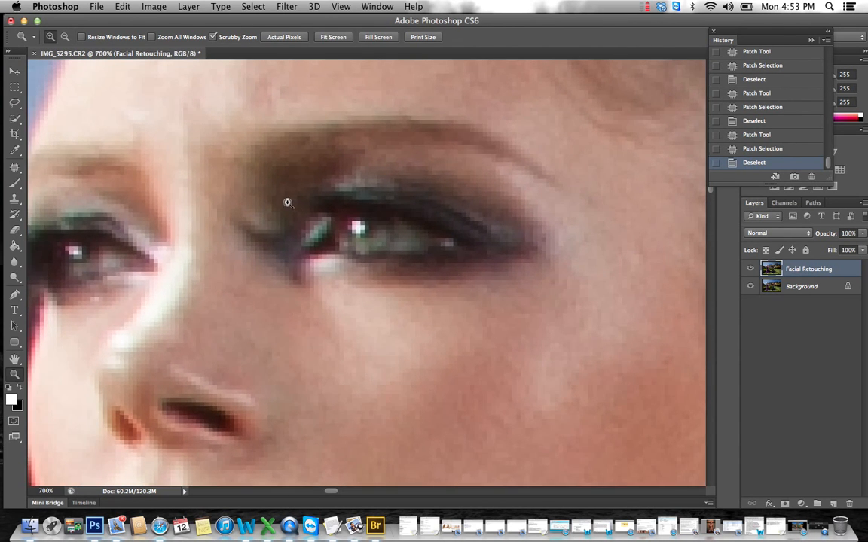
click(287, 200)
Patch the uneven skin on the side of the nose with lighter skin from under the eye.
click(16, 170)
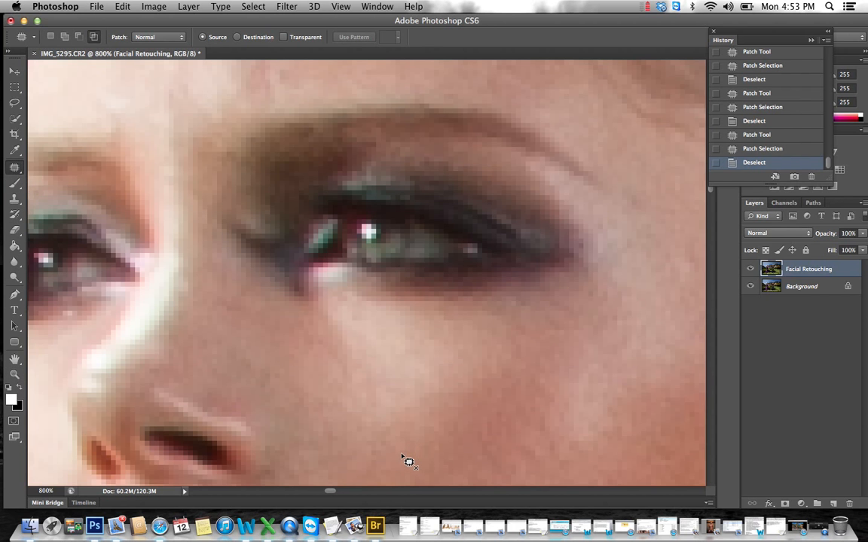
scroll(406, 461, down, 10)
scroll(399, 458, up, 6)
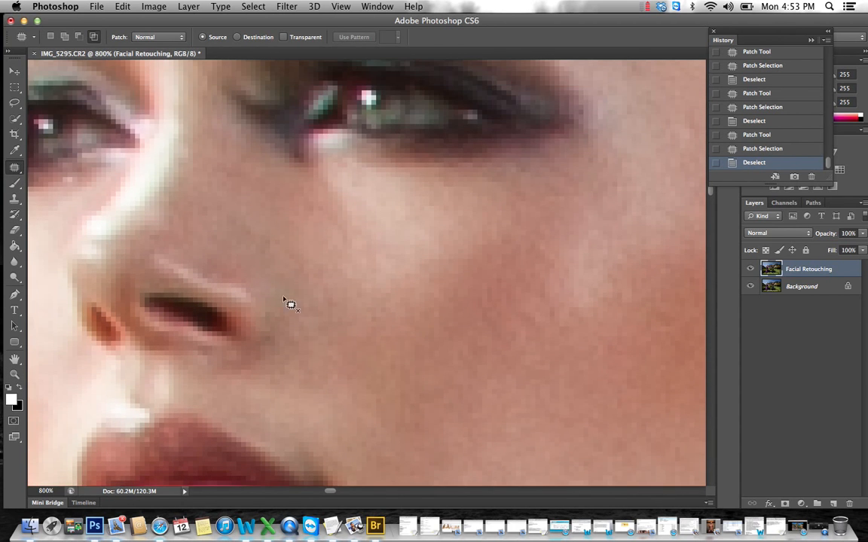
mouse_move(275, 258)
mouse_down()
mouse_move(296, 240)
mouse_move(277, 258)
mouse_up()
mouse_move(265, 230)
mouse_down()
mouse_move(337, 244)
mouse_move(364, 213)
mouse_move(369, 243)
mouse_up()
key(super+d)
key(super+d)
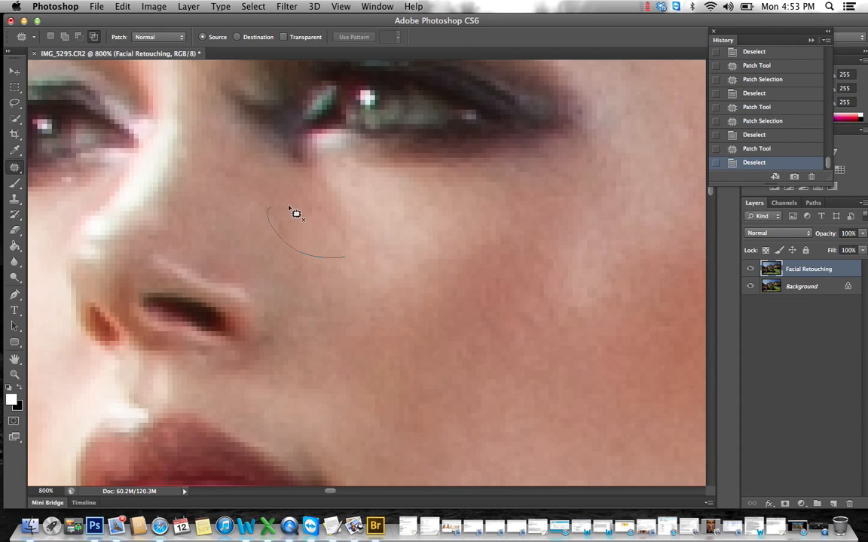
Blend the transition between the nose and inner cheek below the eye with patches of nearby cheek skin.
mouse_move(296, 213)
mouse_down()
mouse_move(369, 239)
mouse_move(418, 284)
mouse_up()
key(super+d)
mouse_move(330, 258)
mouse_down()
mouse_move(291, 240)
mouse_move(326, 214)
mouse_move(349, 282)
mouse_up()
key(super+d)
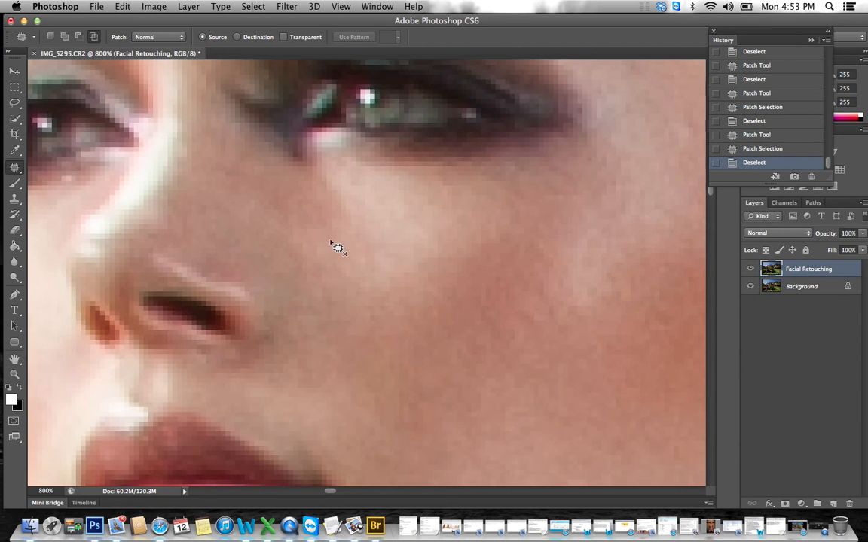
mouse_move(337, 247)
mouse_down()
mouse_move(246, 186)
mouse_move(323, 242)
mouse_move(333, 273)
mouse_move(325, 268)
mouse_up()
key(super+d)
drag(317, 248, 379, 310)
key(super+d)
Patch the faint stray mark past the eyebrow's outer tail with clean temple skin.
scroll(416, 305, down, 5)
scroll(393, 305, down, 5)
scroll(384, 305, right, 10)
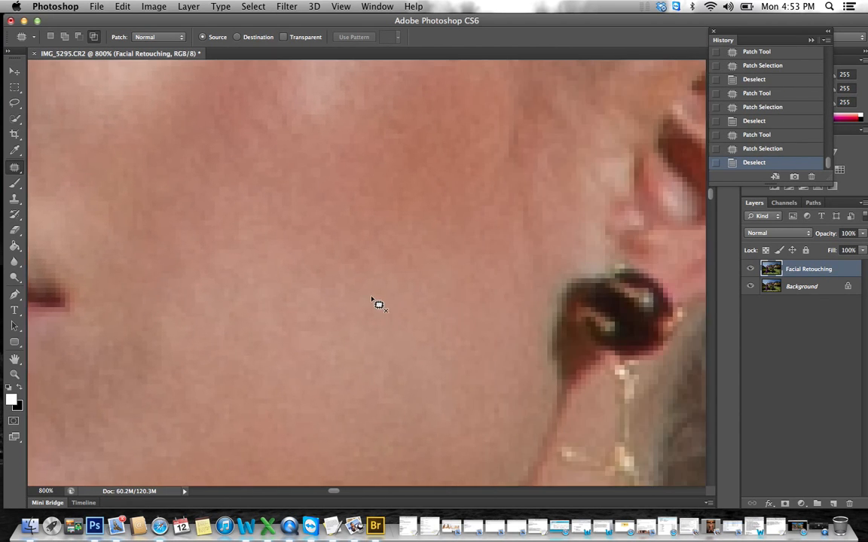
scroll(381, 304, up, 5)
scroll(384, 305, left, 10)
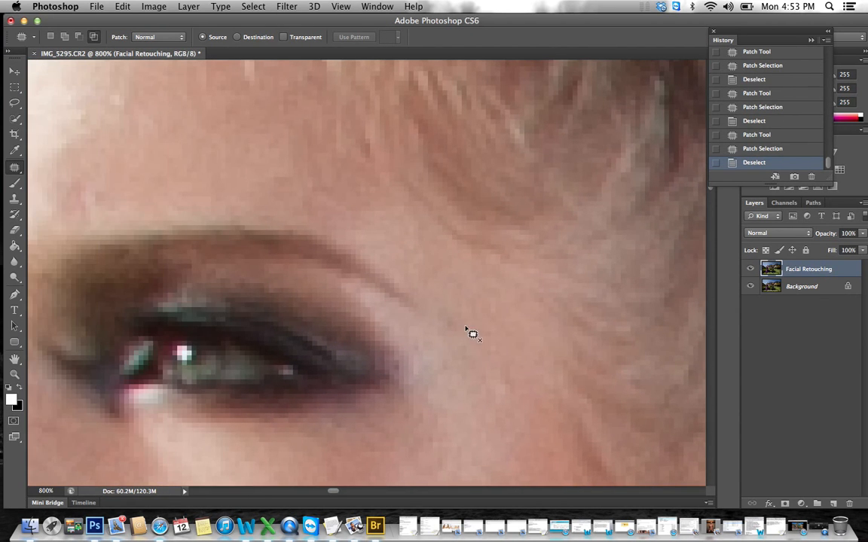
mouse_move(461, 333)
mouse_down()
mouse_move(434, 316)
mouse_move(454, 309)
mouse_move(511, 393)
mouse_move(534, 403)
mouse_up()
key(super+d)
Patch the small makeup irregularity at the outer corner of the near eye with the area beside it.
scroll(392, 256, left, 3)
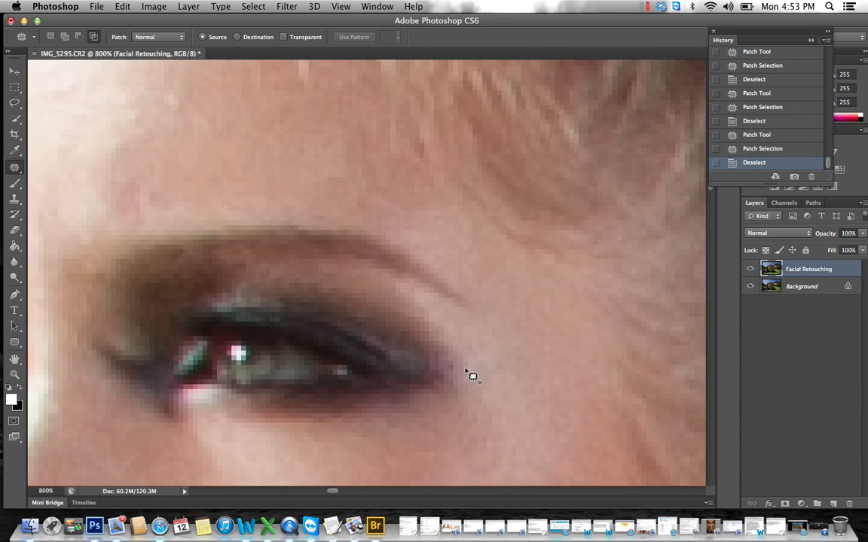
mouse_move(440, 361)
mouse_down()
mouse_move(456, 365)
mouse_move(451, 351)
mouse_up()
key(super+d)
scroll(332, 235, left, 10)
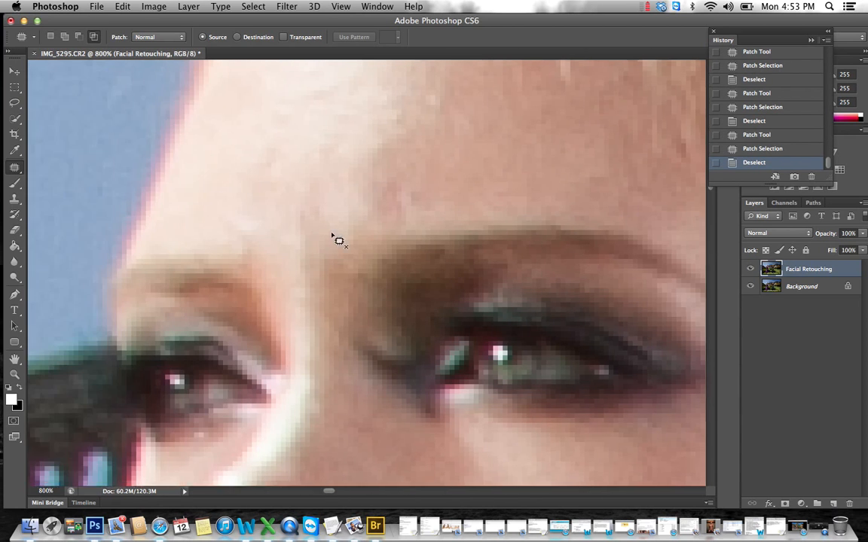
Patch the uneven patch of skin in the middle of the forehead with smoother forehead skin beside it.
scroll(332, 236, right, 10)
scroll(332, 241, up, 6)
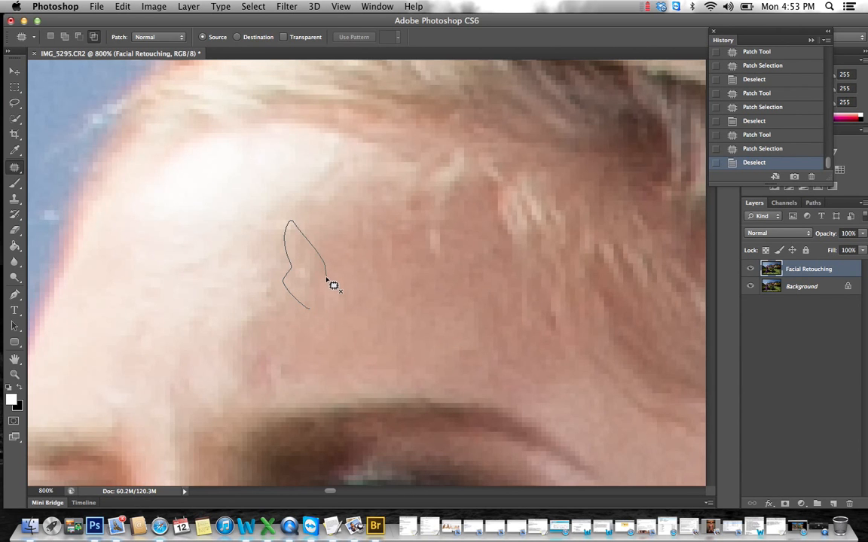
drag(329, 280, 309, 307)
drag(314, 264, 382, 305)
key(super+d)
Patch the reddish, mottled skin above the near eyebrow's inner end with smoother skin from higher on the forehead.
mouse_move(260, 388)
mouse_down()
mouse_move(300, 375)
mouse_move(319, 286)
mouse_up()
key(super+d)
drag(256, 392, 280, 340)
drag(263, 343, 313, 300)
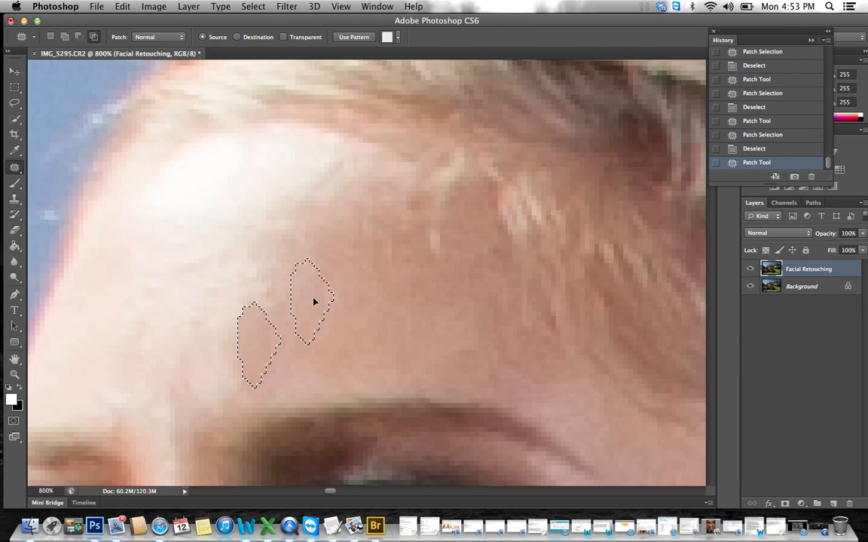
key(super+d)
Smooth the forehead's transition between highlight and shaded skin with patches sampled from the adjacent shaded area.
mouse_move(268, 337)
mouse_down()
mouse_move(287, 266)
mouse_move(291, 338)
mouse_up()
mouse_move(294, 302)
mouse_down()
mouse_move(339, 306)
mouse_move(330, 275)
mouse_move(391, 287)
mouse_up()
key(super+d)
key(super+d)
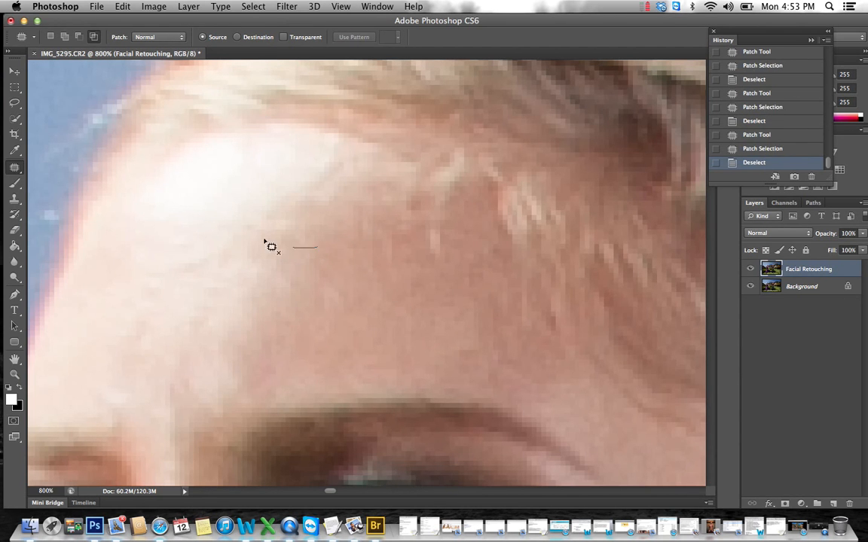
mouse_move(264, 241)
mouse_down()
mouse_move(325, 231)
mouse_move(357, 243)
mouse_up()
key(super+d)
mouse_move(310, 302)
mouse_down()
mouse_move(322, 275)
mouse_move(362, 288)
mouse_up()
key(super+d)
Even out the bright side of the forehead and the highlight's edge with patches of clean highlighted skin.
drag(155, 272, 254, 257)
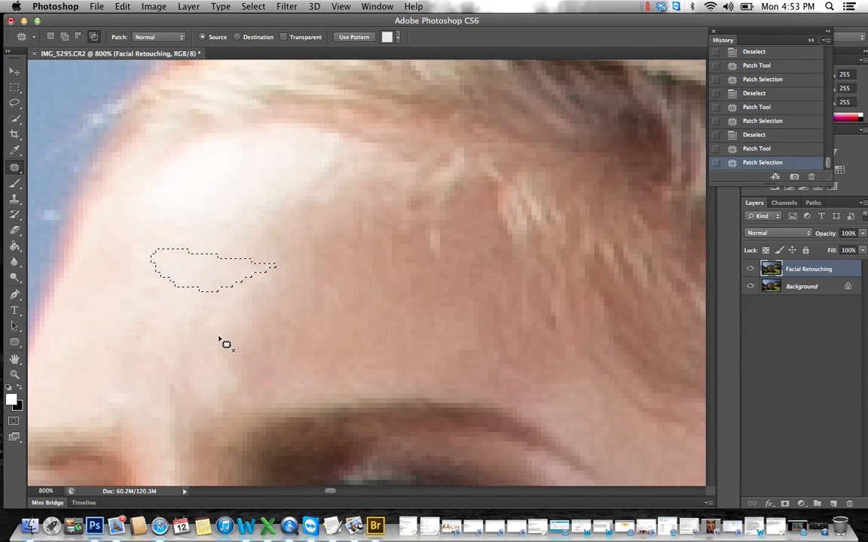
click(261, 302)
drag(258, 216, 262, 306)
mouse_move(194, 353)
mouse_down()
mouse_move(249, 307)
mouse_move(77, 323)
mouse_move(232, 300)
mouse_move(220, 296)
mouse_move(208, 234)
mouse_up()
key(ctrl+d)
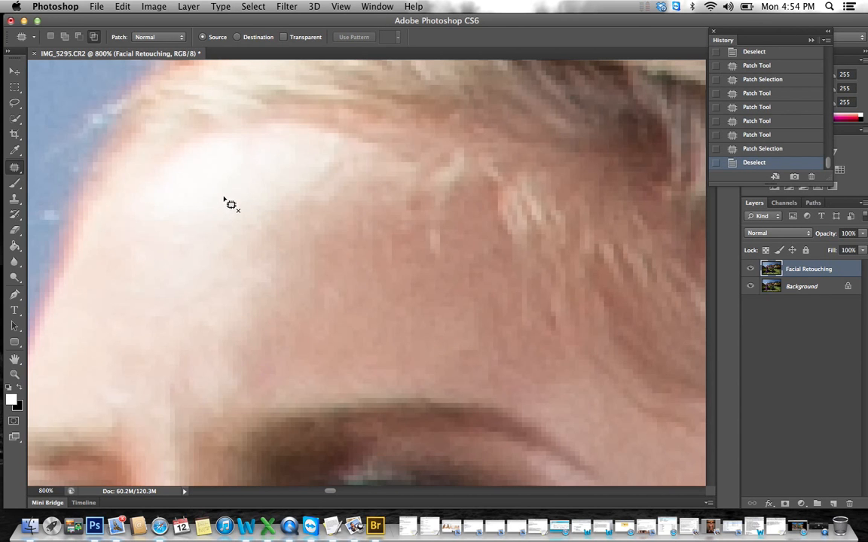
mouse_move(324, 191)
mouse_down()
mouse_move(331, 163)
mouse_move(296, 157)
mouse_up()
key(super+d)
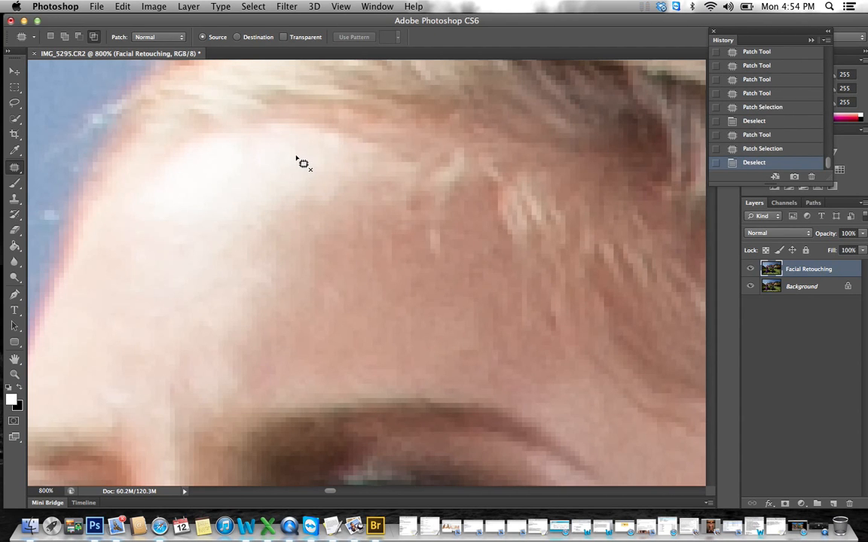
Patch the darker, mottled skin below and beyond the mouth corner with smoother skin from the middle of the cheek.
scroll(374, 363, down, 15)
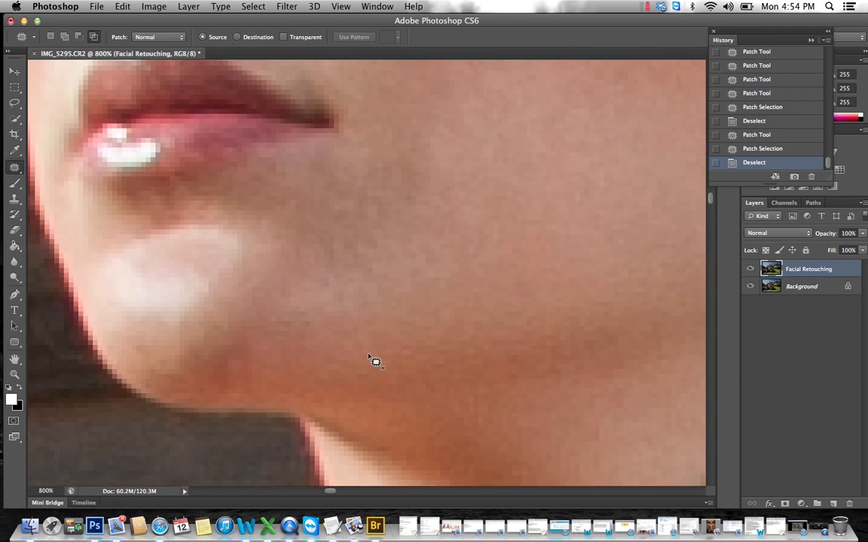
scroll(370, 365, up, 8)
scroll(367, 365, down, 10)
scroll(366, 366, up, 3)
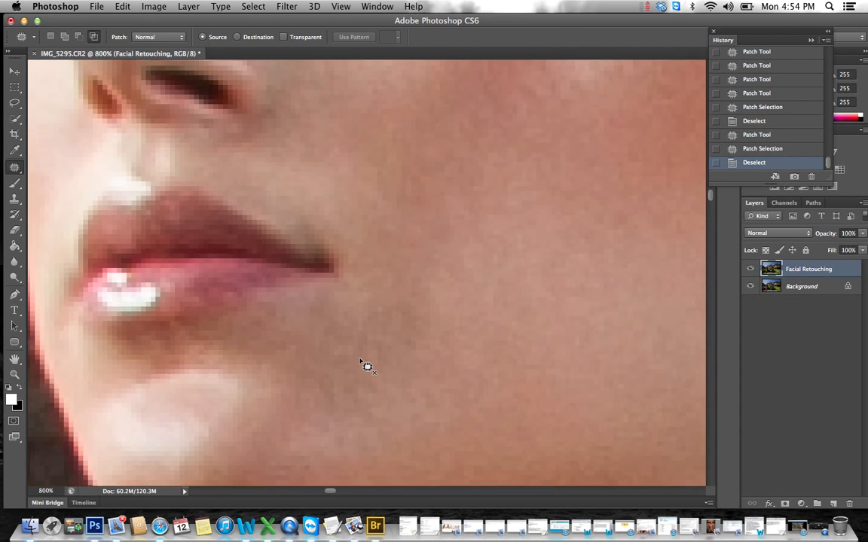
mouse_move(411, 378)
mouse_down()
mouse_move(346, 295)
mouse_move(513, 314)
mouse_up()
key(super+d)
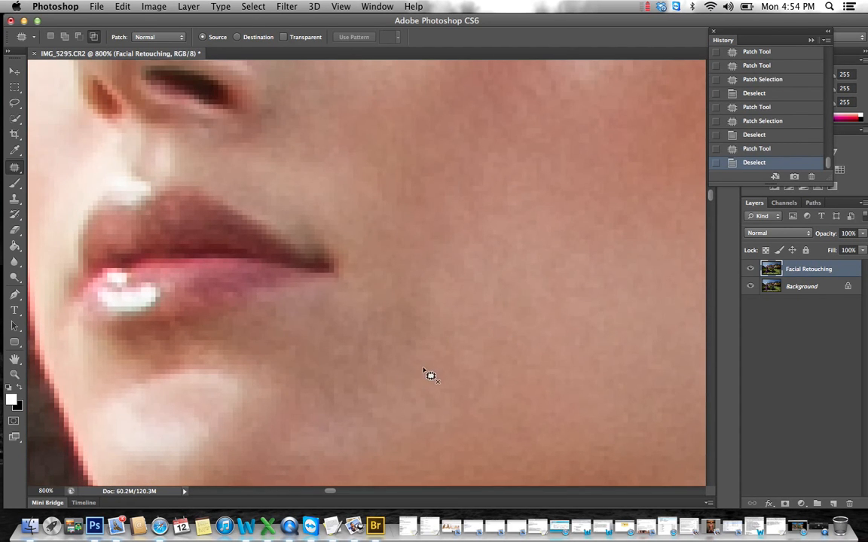
mouse_move(399, 369)
mouse_down()
mouse_move(475, 296)
mouse_move(519, 324)
mouse_up()
mouse_move(444, 325)
mouse_down()
mouse_move(579, 323)
mouse_move(544, 326)
mouse_up()
key(super+d)
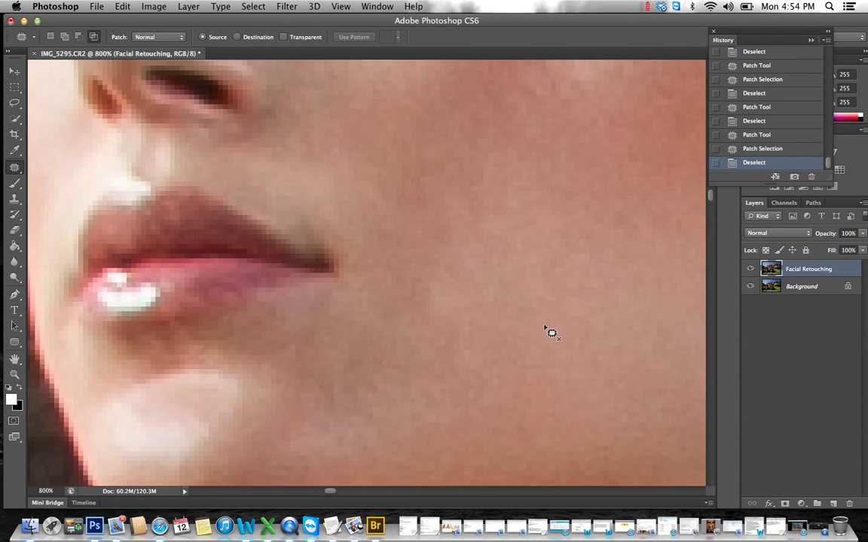
Blend the remaining blotchy areas between the mouth corner and the lower cheek with patches of even cheek skin.
mouse_move(443, 373)
mouse_down()
mouse_move(490, 323)
mouse_move(576, 330)
mouse_up()
key(super+d)
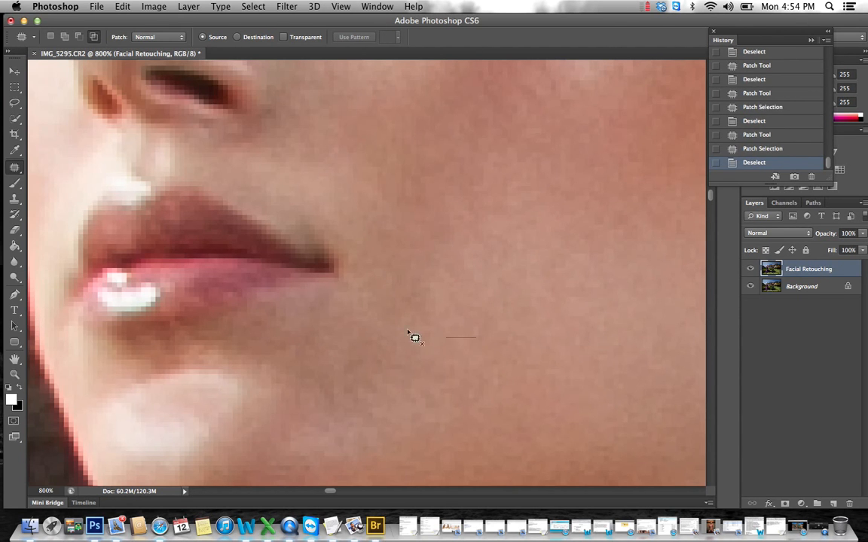
mouse_move(410, 335)
mouse_down()
mouse_move(471, 279)
mouse_move(595, 329)
mouse_up()
key(super+d)
drag(360, 322, 597, 354)
key(super+d)
Duplicate the Facial Retouching layer and rename the copy as EYE Shadow.
scroll(519, 253, up, 10)
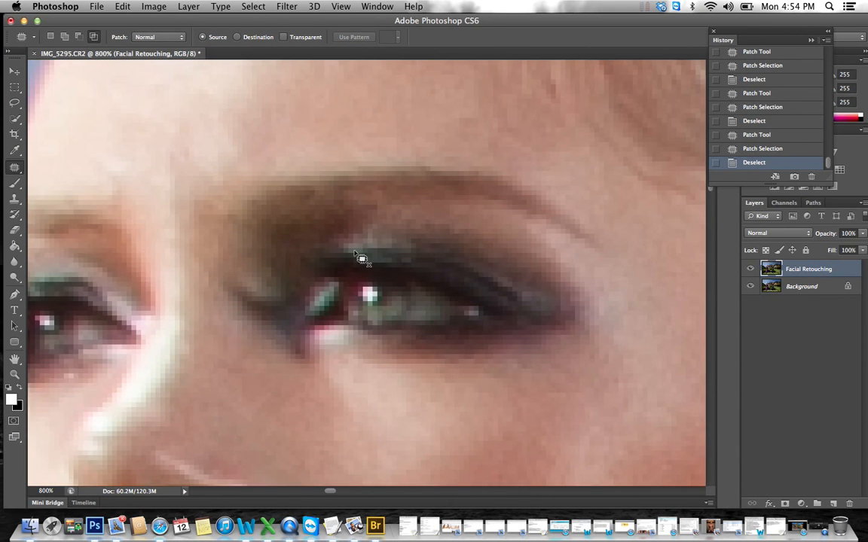
scroll(368, 256, left, 10)
scroll(384, 257, right, 9)
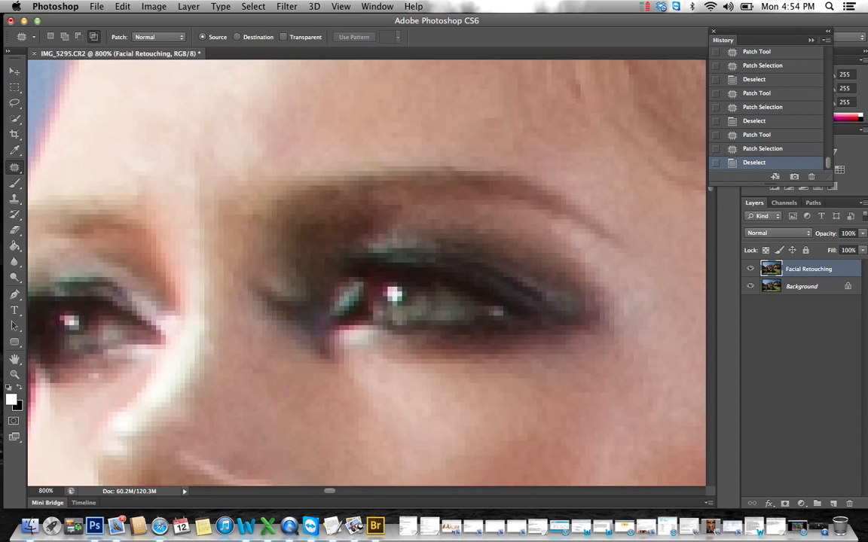
mouse_move(804, 275)
mouse_down()
mouse_move(825, 430)
mouse_move(816, 503)
mouse_up()
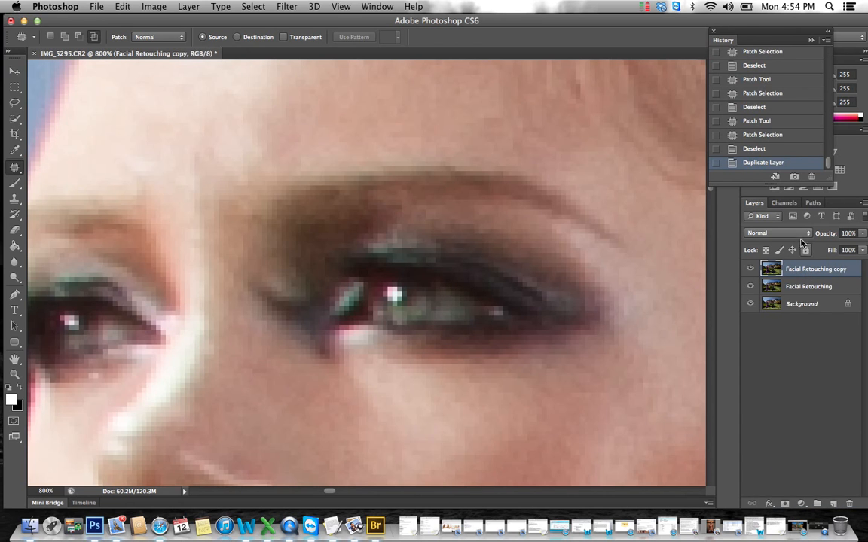
double_click(803, 269)
text(EYE Shadow)
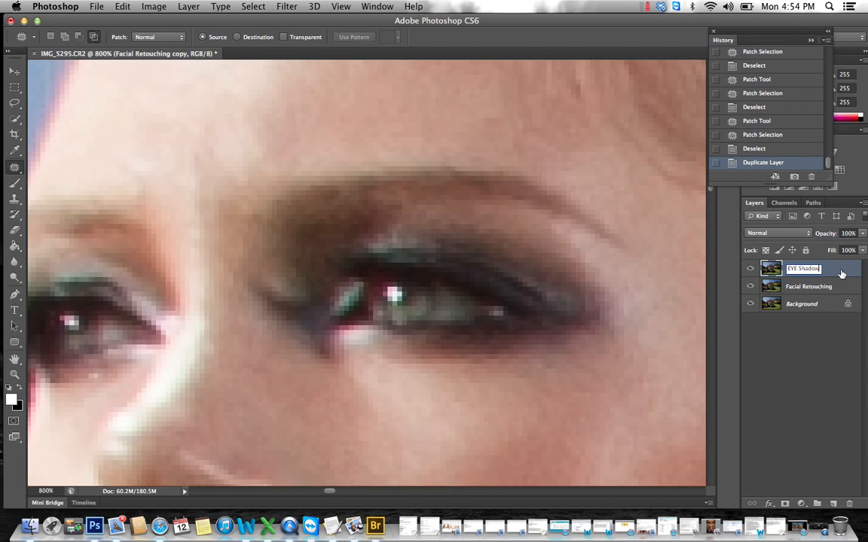
key(Return)
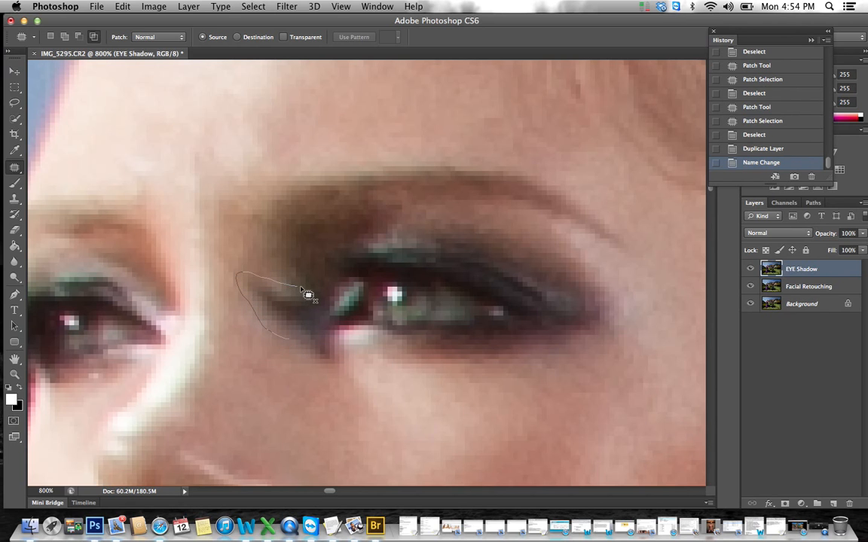
Patch out the dark makeup streak at the near eye's inner corner using skin from the nose and under-eye area.
mouse_move(316, 376)
mouse_down()
mouse_move(310, 354)
mouse_move(280, 382)
mouse_up()
key(super+d)
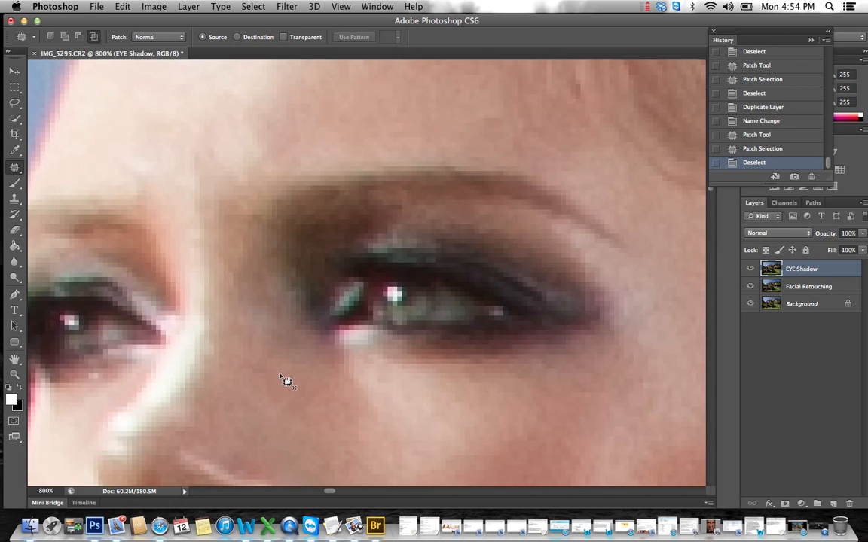
mouse_move(327, 348)
mouse_down()
mouse_move(358, 366)
mouse_move(335, 371)
mouse_up()
drag(346, 363, 372, 369)
key(super+d)
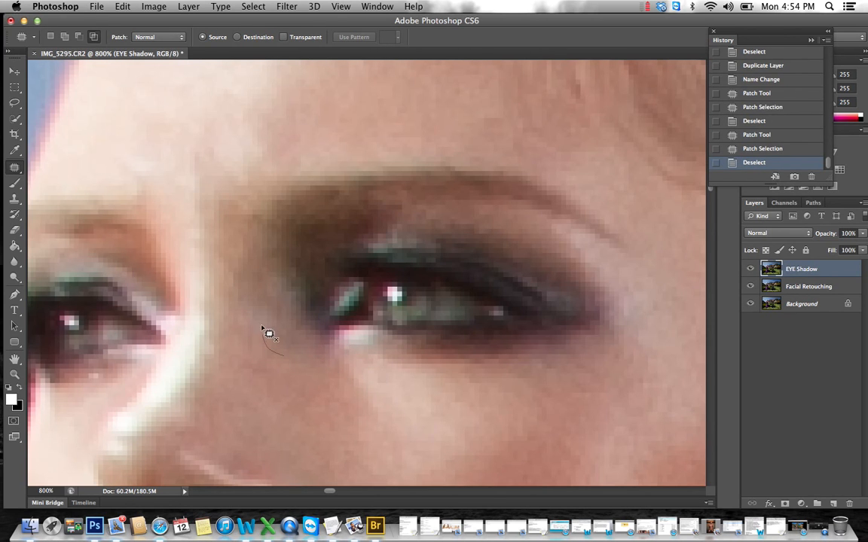
Smooth the skin on the side of the nose beside the near eye's inner corner with patches of nearby skin.
drag(304, 348, 284, 355)
drag(288, 340, 297, 392)
key(super+d)
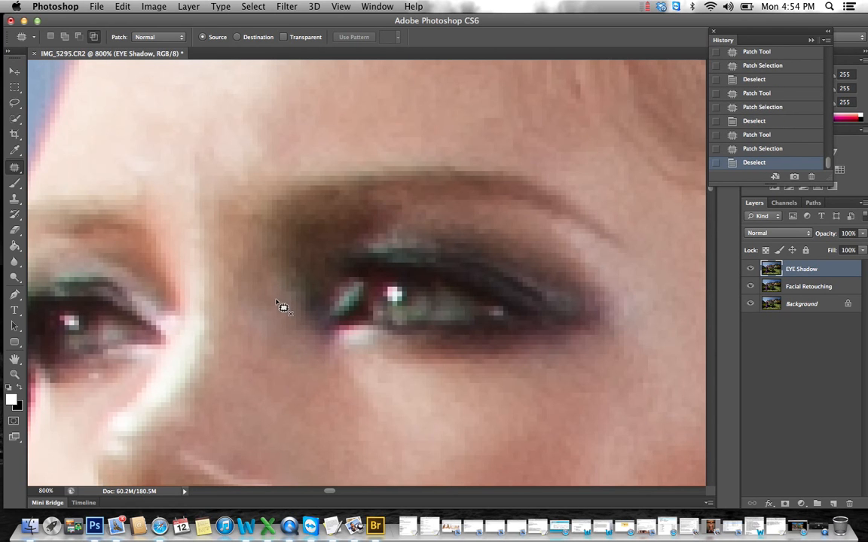
mouse_move(279, 269)
mouse_down()
mouse_move(276, 289)
mouse_move(255, 242)
mouse_up()
key(super+d)
Patch out the dangling earring's drop-shaped shadow on the neck with clean neck skin beside it.
scroll(277, 352, down, 10)
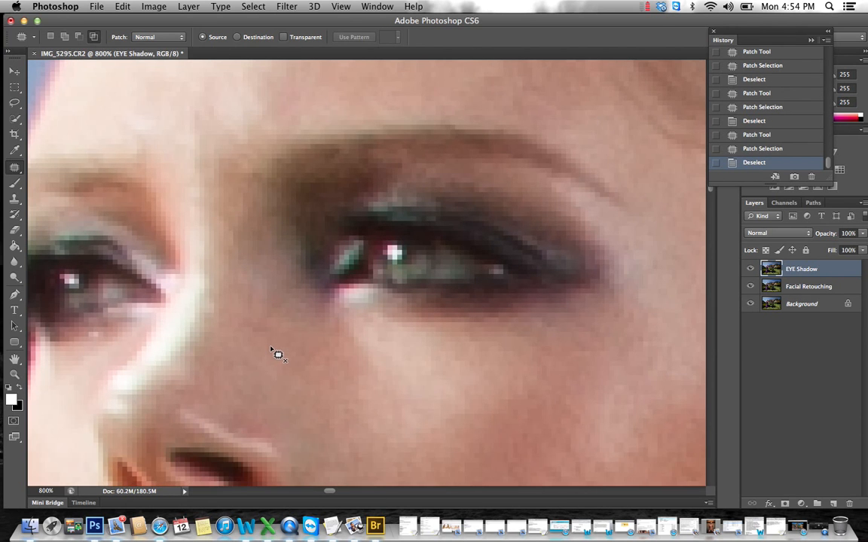
scroll(277, 353, down, 5)
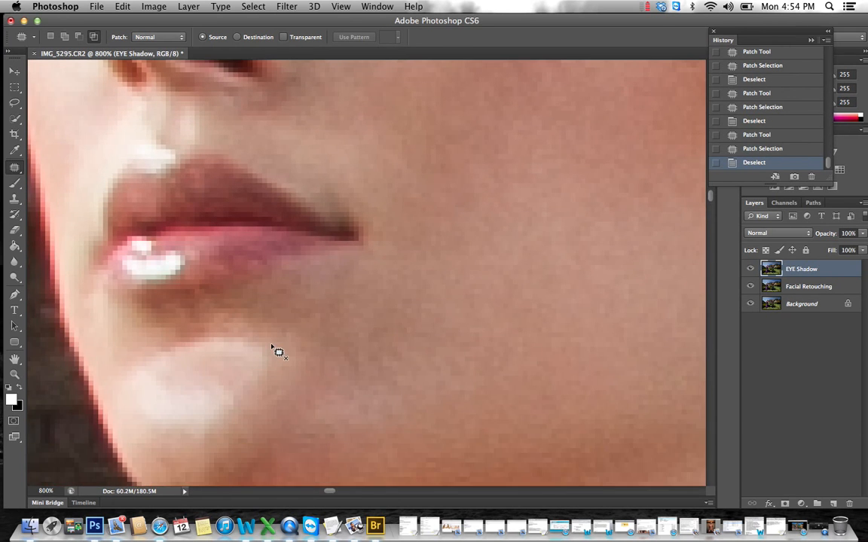
scroll(271, 351, right, 8)
scroll(268, 352, up, 8)
scroll(270, 352, down, 20)
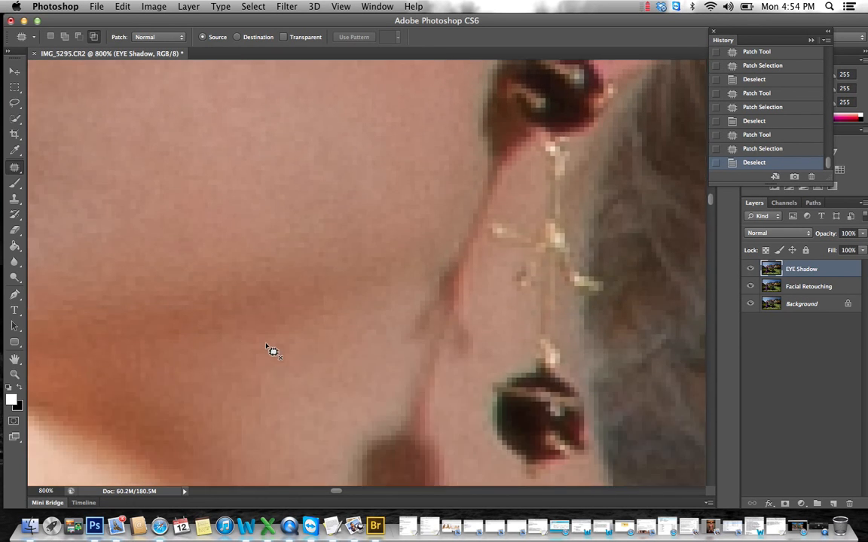
scroll(271, 351, up, 8)
scroll(273, 352, down, 4)
scroll(272, 351, up, 6)
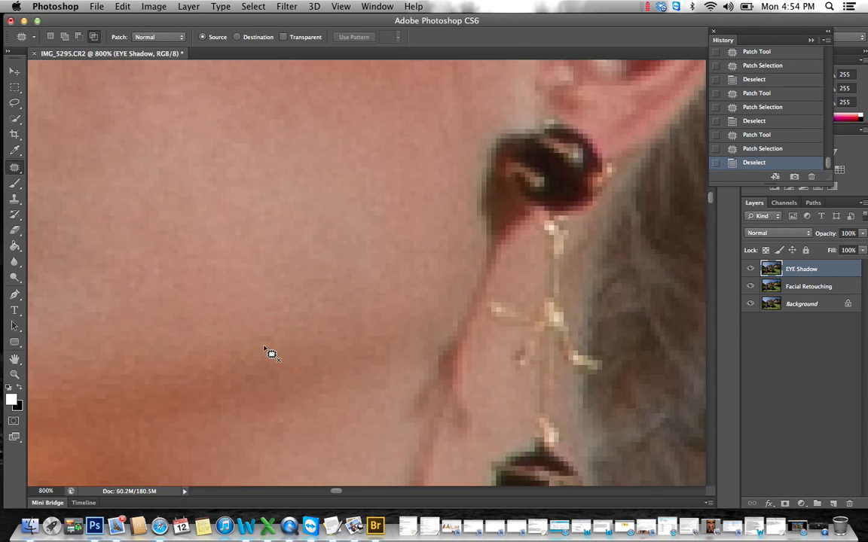
scroll(272, 353, down, 8)
scroll(271, 354, up, 6)
scroll(272, 352, down, 5)
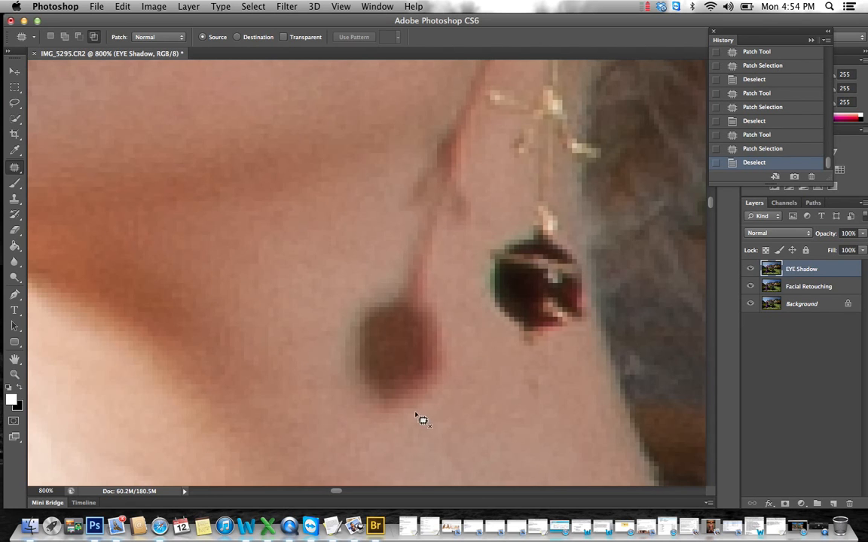
mouse_move(395, 416)
mouse_down()
mouse_move(346, 311)
mouse_move(407, 209)
mouse_up()
mouse_move(463, 191)
mouse_down()
mouse_move(476, 212)
mouse_move(439, 318)
mouse_move(421, 445)
mouse_move(328, 324)
mouse_move(420, 146)
mouse_move(471, 183)
mouse_move(452, 411)
mouse_up()
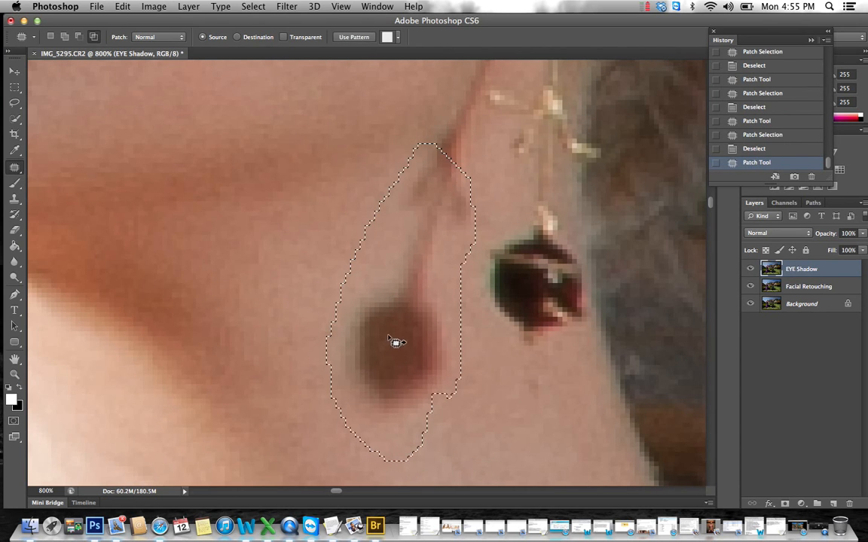
drag(397, 342, 328, 319)
key(super+d)
Clean up the leftover traces of the earring's shadow on the neck with patches of even neck skin.
mouse_move(459, 414)
mouse_down()
mouse_move(409, 231)
mouse_move(489, 375)
mouse_up()
drag(455, 291, 366, 376)
key(super+d)
mouse_move(417, 360)
mouse_down()
mouse_move(415, 308)
mouse_move(354, 316)
mouse_up()
key(super+d)
Patch the small mark on the neck just below the lower earring stone with clean skin next to it.
mouse_move(540, 392)
mouse_down()
mouse_move(566, 382)
mouse_move(544, 395)
mouse_up()
drag(535, 384, 449, 391)
key(super+d)
Patch out the remaining thin shadow line along the jaw below the upper earring stone with adjacent skin.
scroll(497, 317, up, 5)
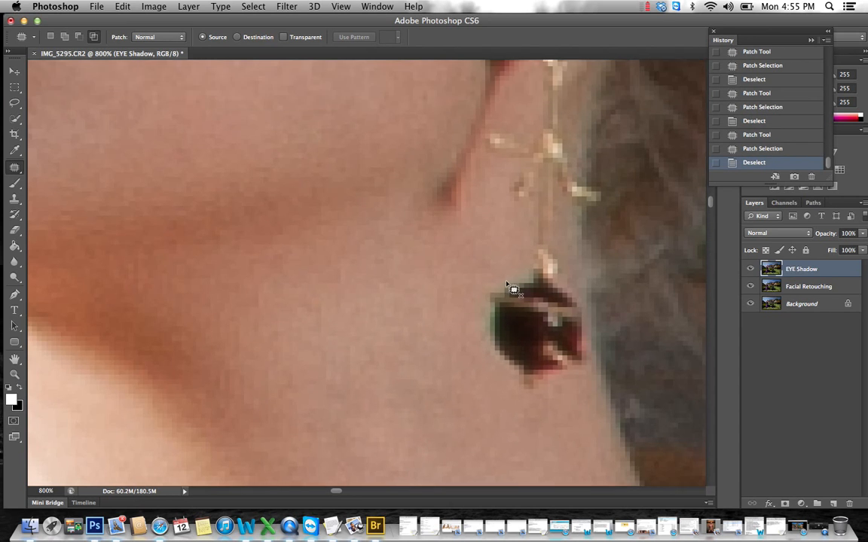
mouse_move(459, 352)
mouse_down()
mouse_move(428, 307)
mouse_move(483, 193)
mouse_move(506, 234)
mouse_move(467, 346)
mouse_move(418, 319)
mouse_move(393, 324)
mouse_up()
key(super+d)
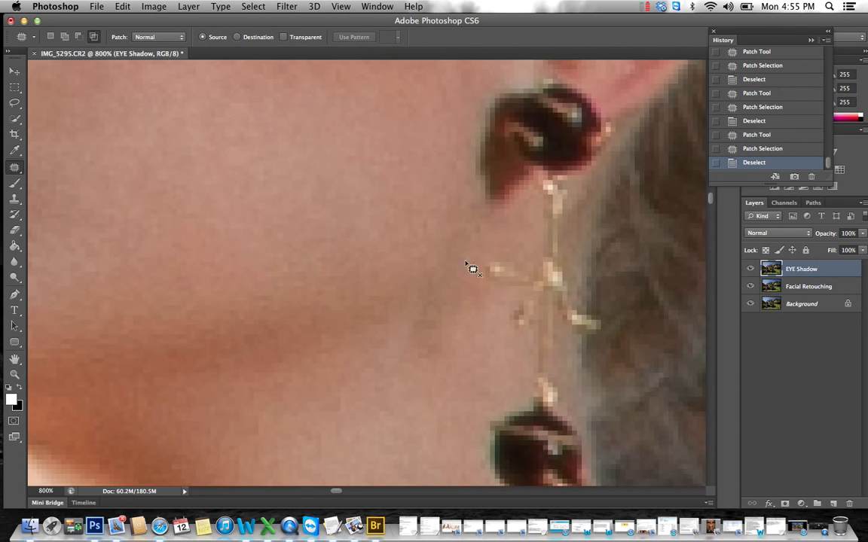
Patch the dark shadow along the cheek side of the upper earring stone with neighbouring cheek skin.
scroll(529, 208, up, 2)
scroll(529, 208, up, 3)
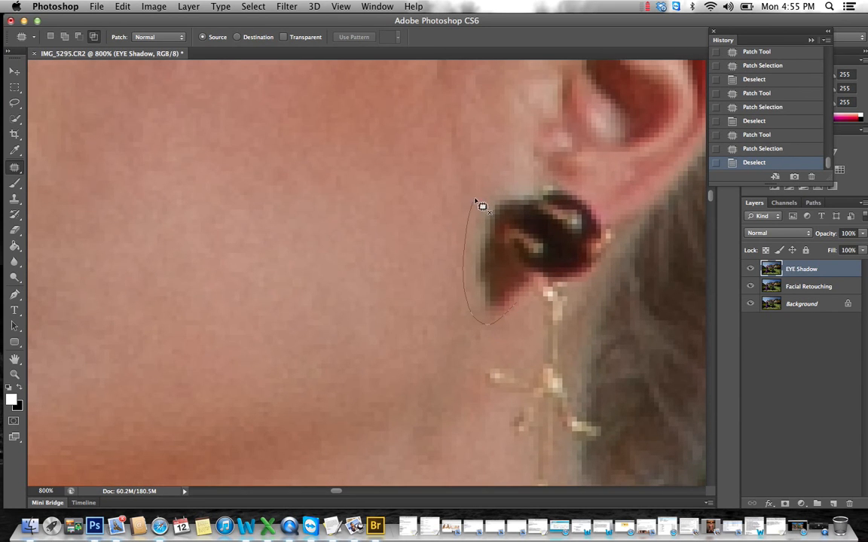
mouse_move(533, 283)
mouse_down()
mouse_move(512, 304)
mouse_move(447, 303)
mouse_up()
key(super+d)
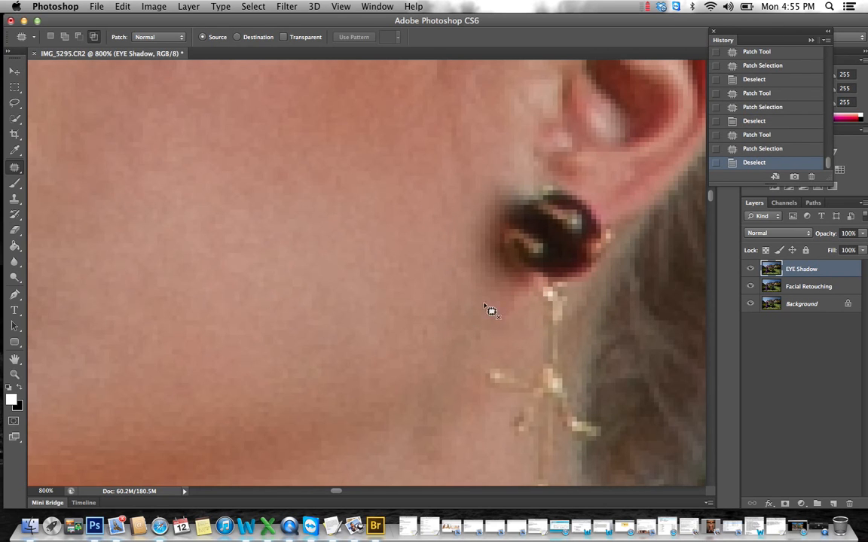
Patch the faint shadow remnants below and beside the upper earring stone with smoother cheek skin.
mouse_move(493, 344)
mouse_down()
mouse_move(494, 329)
mouse_move(423, 251)
mouse_up()
key(super+d)
drag(519, 313, 516, 301)
mouse_move(501, 279)
mouse_down()
mouse_move(458, 300)
mouse_move(360, 254)
mouse_up()
key(super+d)
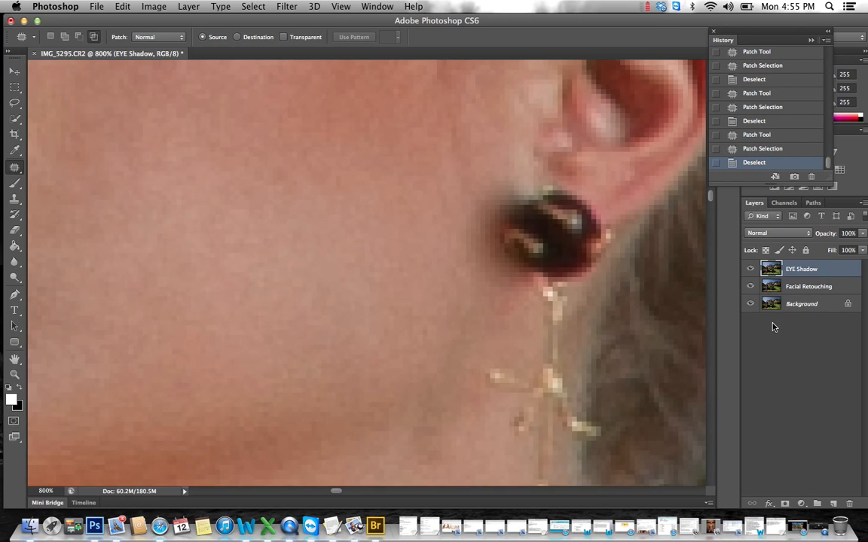
Duplicate the EYE Shadow layer and set up the Clone Stamp tool with a brush size of 50.
drag(795, 270, 833, 503)
click(15, 198)
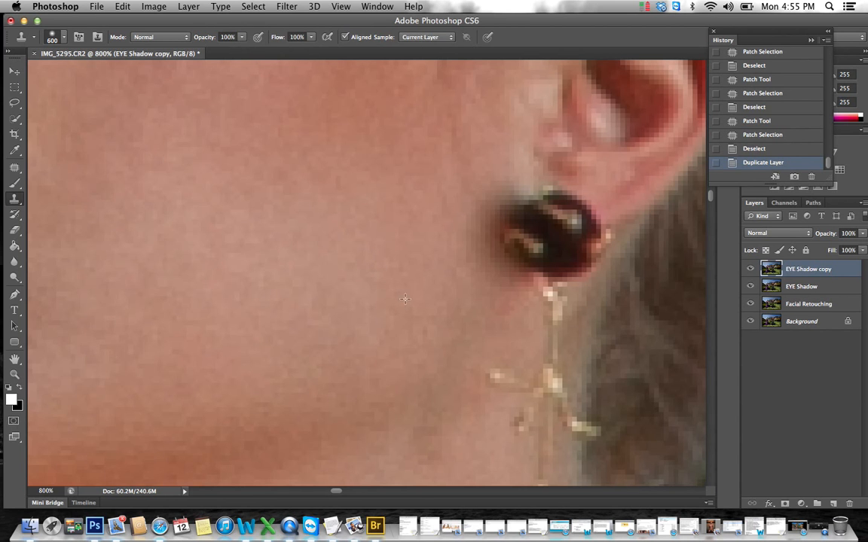
key(bracketleft)
key(bracketleft)
key(bracketleft)
key(bracketleft)
key(bracketleft)
key(bracketleft)
key(bracketleft)
key(bracketleft)
key(bracketleft)
key(bracketleft)
key(bracketleft)
key(bracketleft)
key(bracketleft)
key(bracketleft)
key(bracketleft)
key(bracketleft)
key(bracketleft)
key(bracketleft)
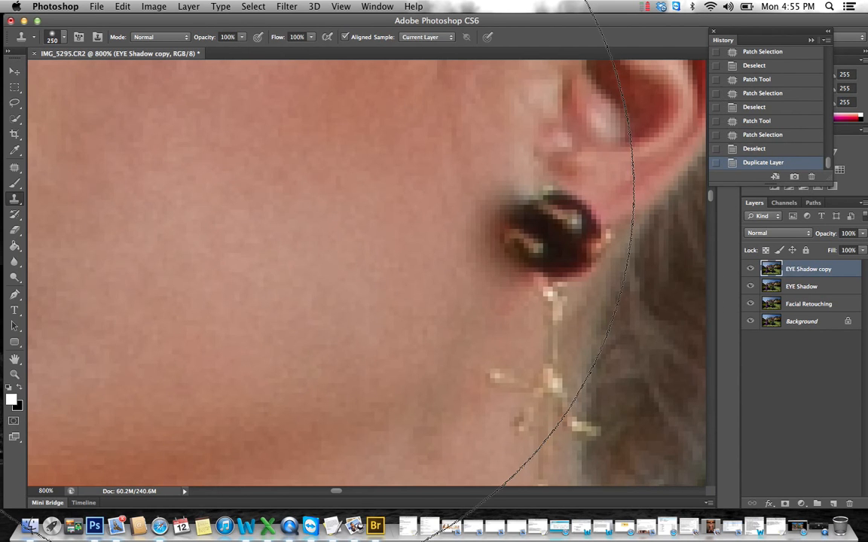
key(bracketright)
key(bracketright)
key(bracketright)
key(bracketright)
key(bracketright)
key(bracketright)
key(bracketright)
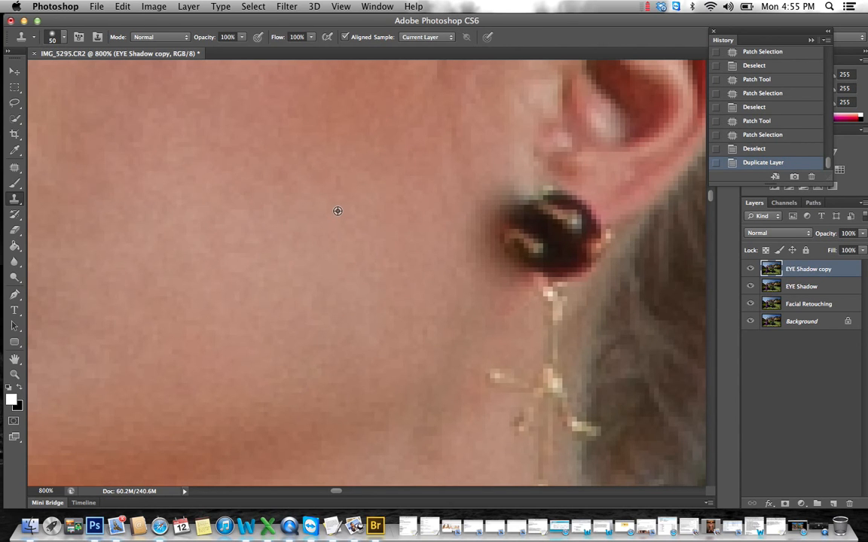
Clone clean cheek skin over the shadow and edge of the upper earring stone, and add a layer mask to the copied layer.
alt+click(337, 211)
click(493, 238)
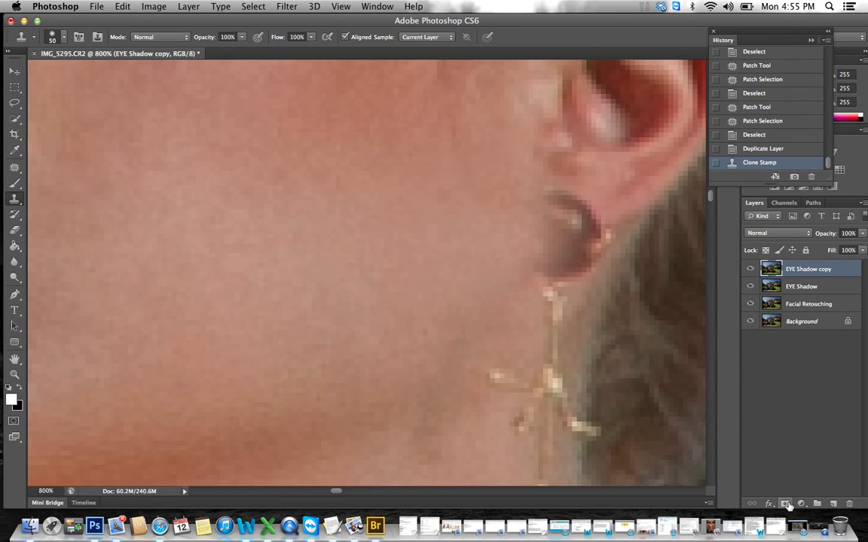
click(786, 503)
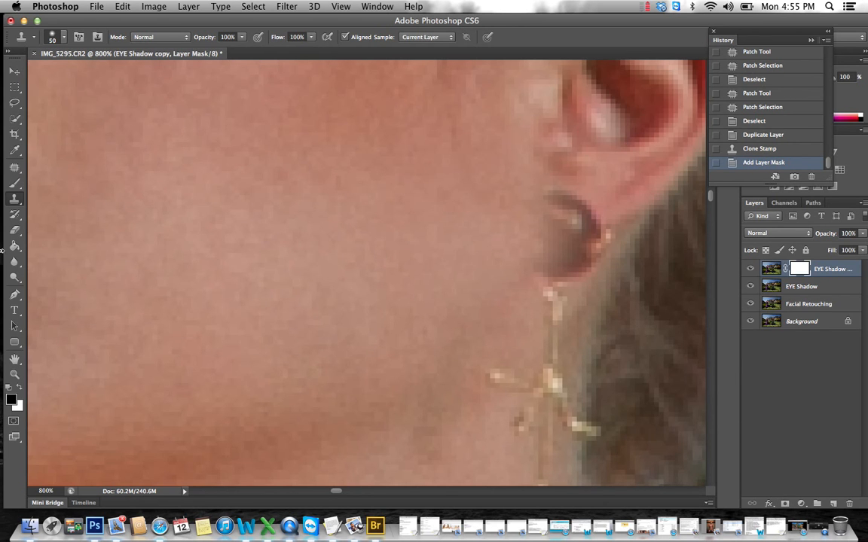
Fill the copied layer's mask with black and switch to the Brush with white as the foreground colour.
click(15, 247)
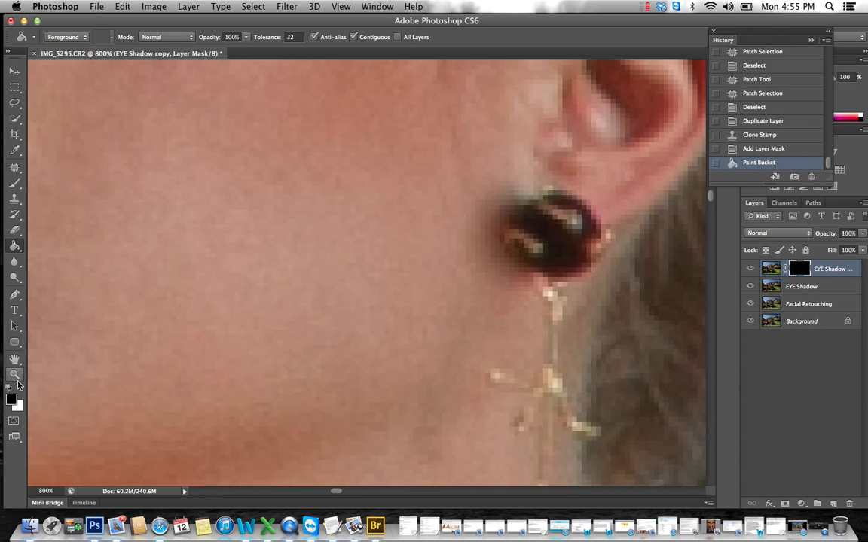
key(p)
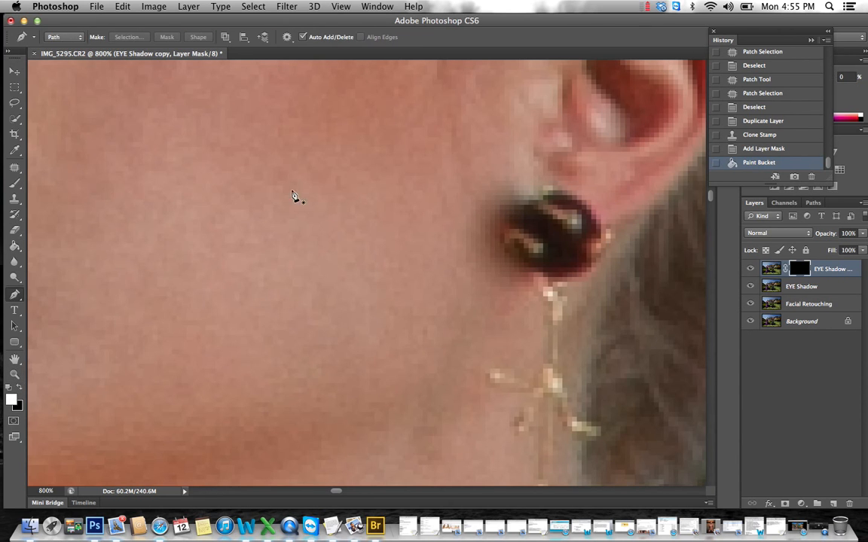
click(12, 185)
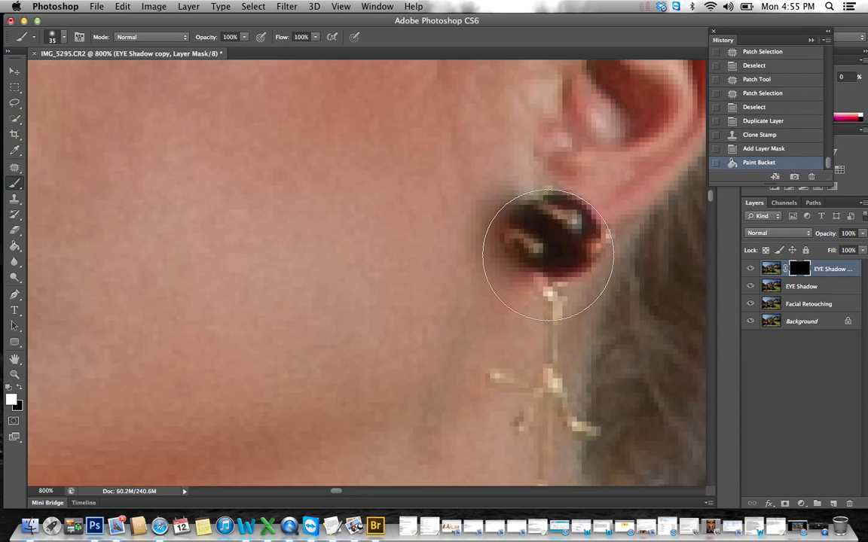
Paint white on the mask along the cheek side of the upper earring stone with a size 7 brush to reveal the cloned skin.
key(bracketleft)
key(bracketleft)
key(bracketleft)
key(bracketleft)
key(bracketleft)
key(bracketleft)
mouse_move(514, 181)
mouse_down()
mouse_move(484, 235)
mouse_move(493, 260)
mouse_move(530, 289)
mouse_move(526, 302)
mouse_move(465, 266)
mouse_move(479, 197)
mouse_move(470, 235)
mouse_move(512, 281)
mouse_move(450, 286)
mouse_up()
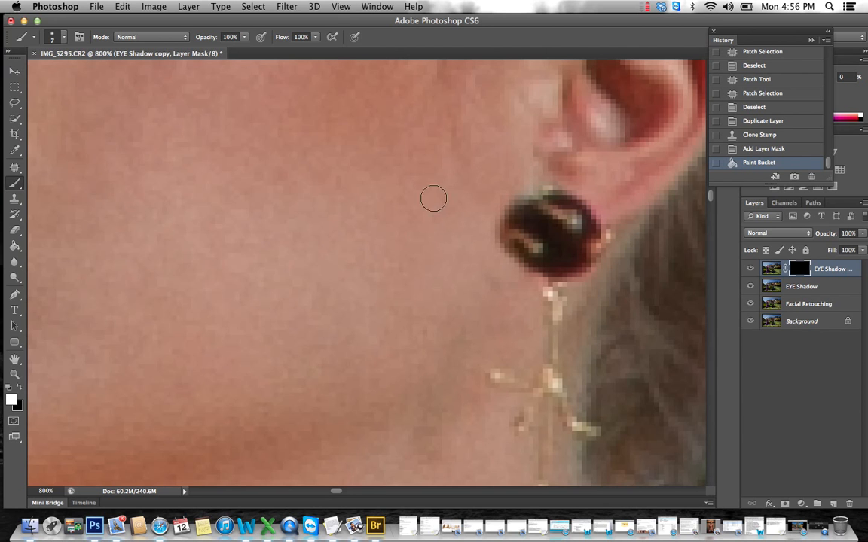
drag(471, 254, 484, 268)
Enlarge the brush to 10 and paint white on the mask over the surrounding cheek and jaw skin beside the earring.
key(bracketright)
key(bracketright)
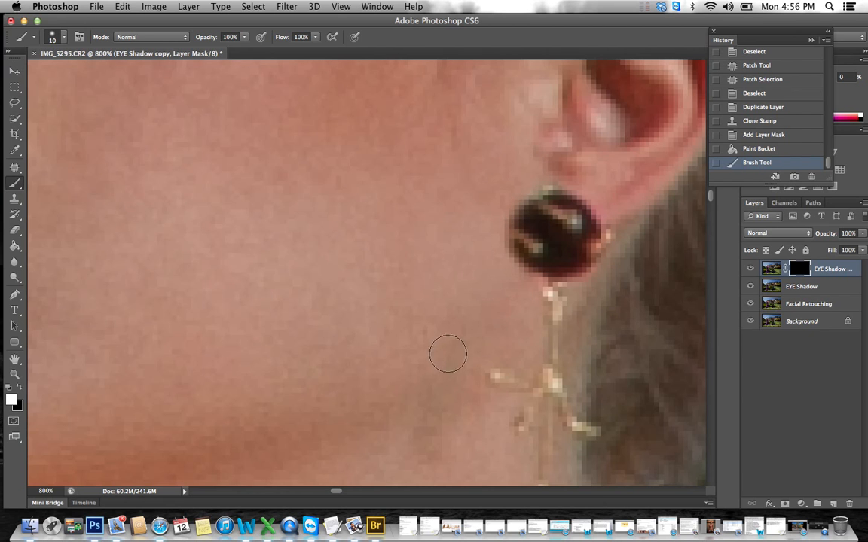
drag(438, 434, 397, 183)
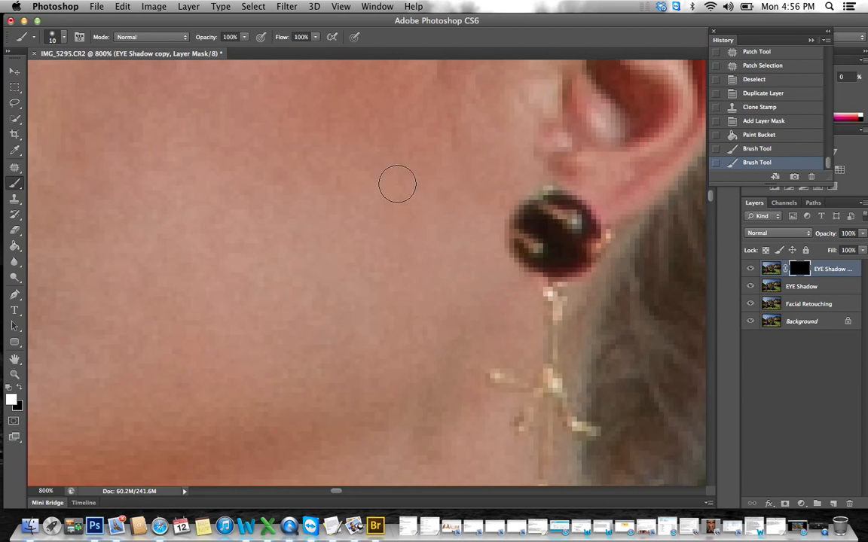
mouse_move(502, 172)
mouse_down()
mouse_move(423, 215)
mouse_move(396, 182)
mouse_up()
scroll(519, 268, down, 5)
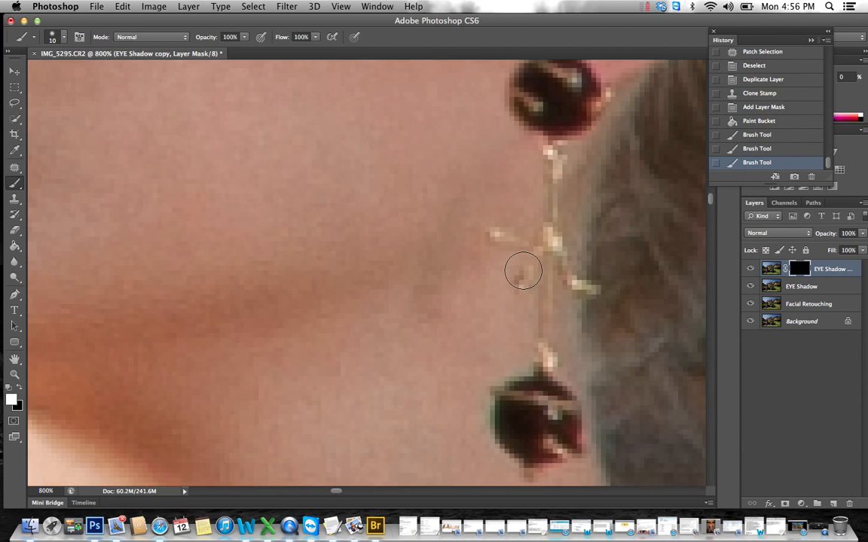
scroll(482, 339, up, 3)
drag(419, 421, 362, 417)
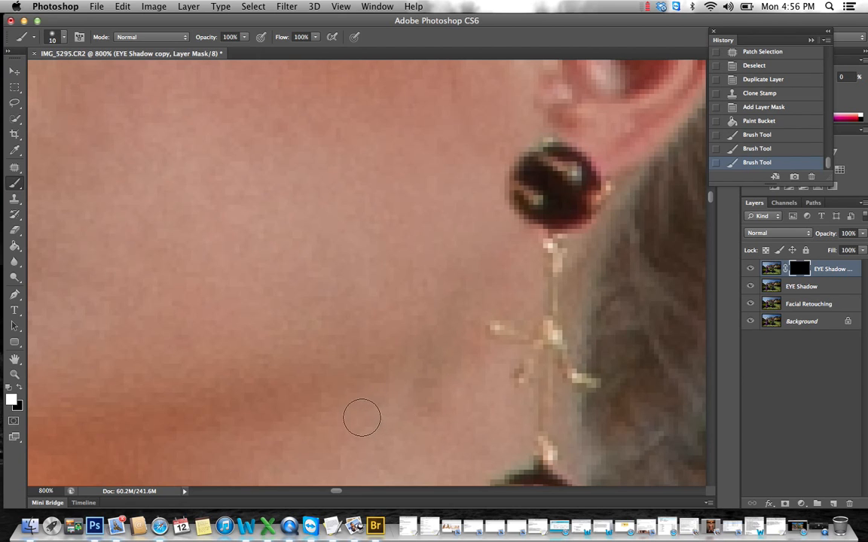
Compare the cheek with the masked layer hidden and shown, and merge that layer with the EYE Shadow layer.
click(750, 269)
click(750, 269)
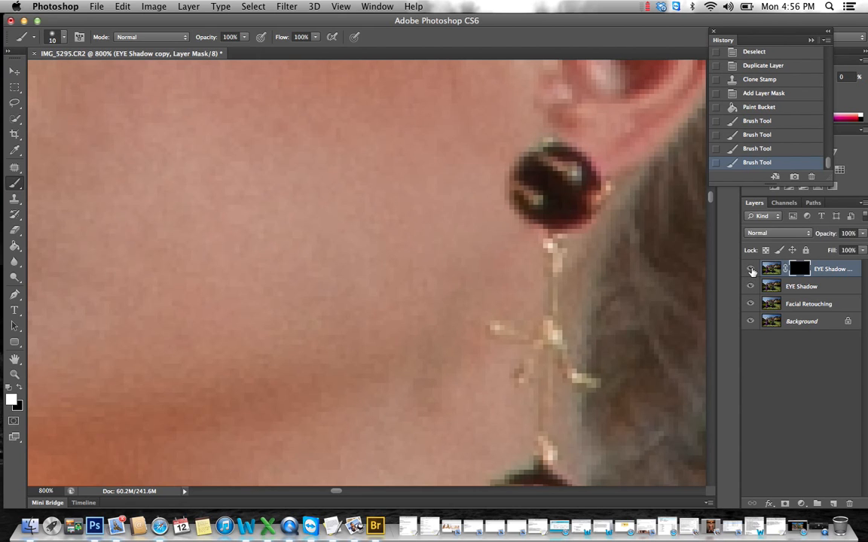
click(750, 268)
click(750, 269)
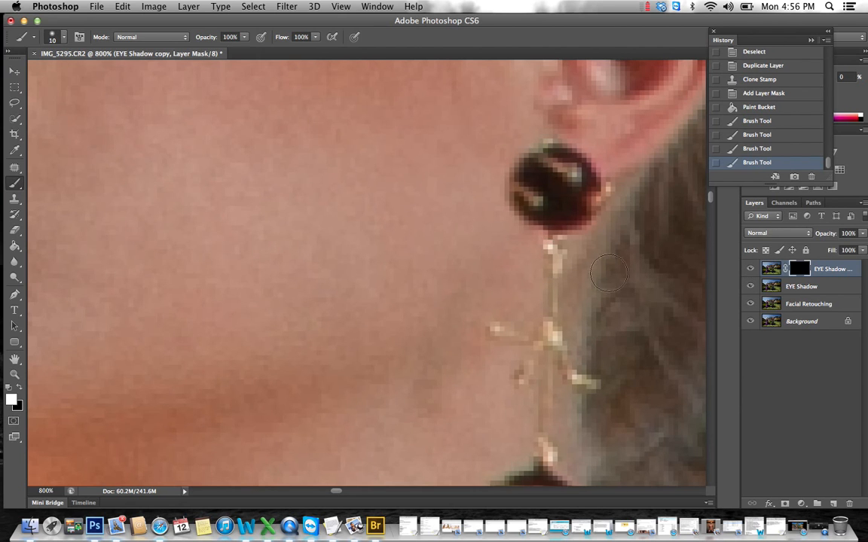
click(819, 286)
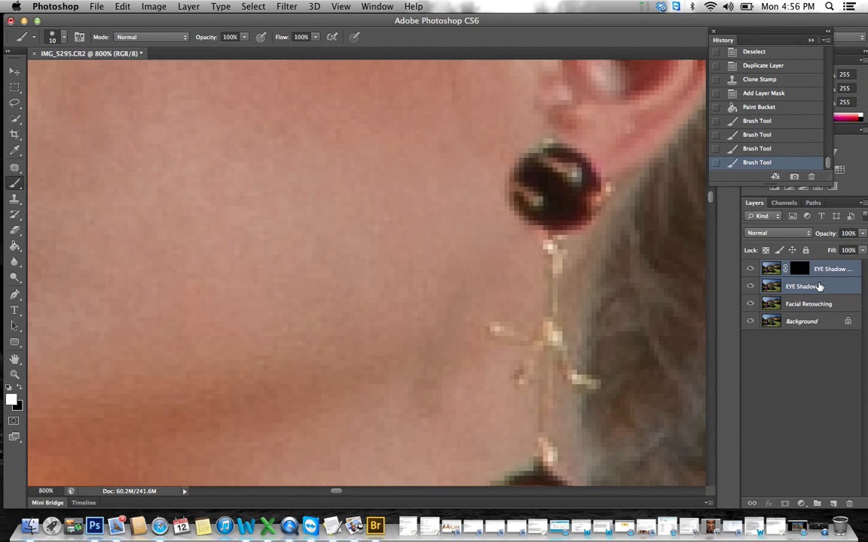
key(super+e)
Set up the Clone Stamp with a soft 25 px brush at 30% opacity.
scroll(649, 279, down, 5)
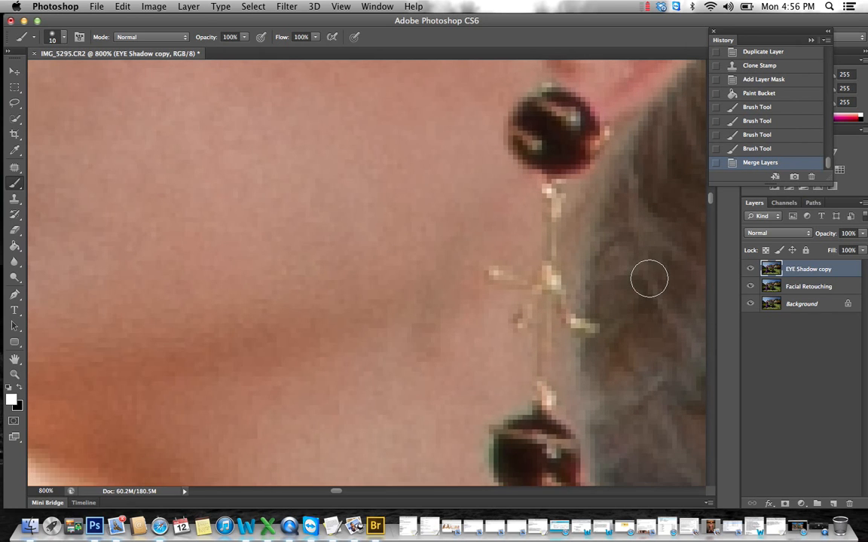
click(16, 200)
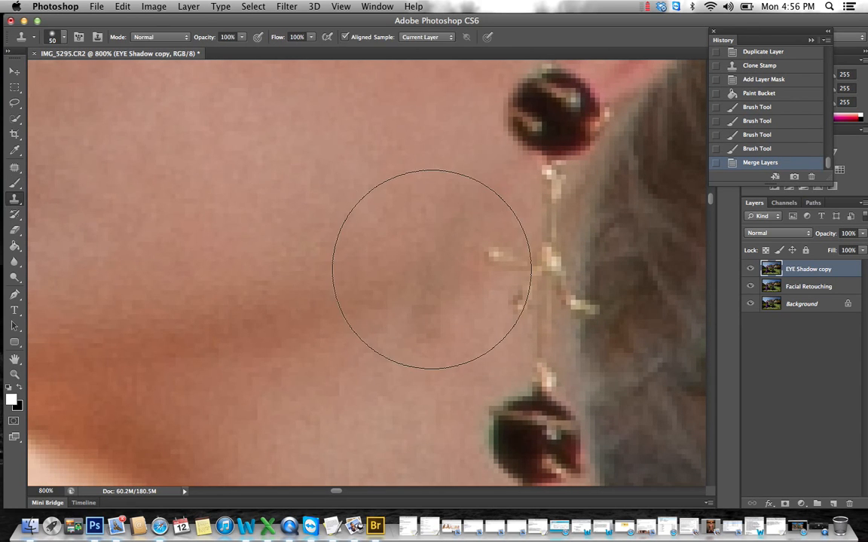
key(bracketleft)
key(bracketleft)
key(bracketleft)
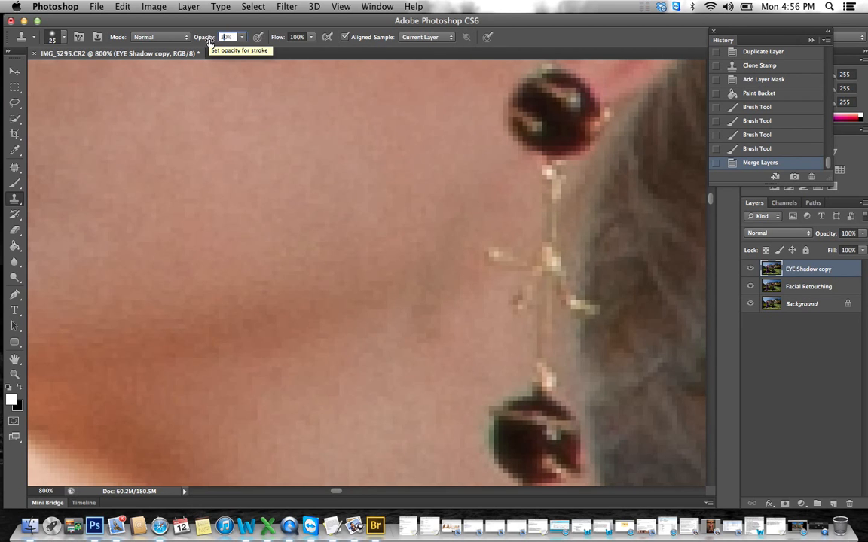
click(148, 37)
click(104, 22)
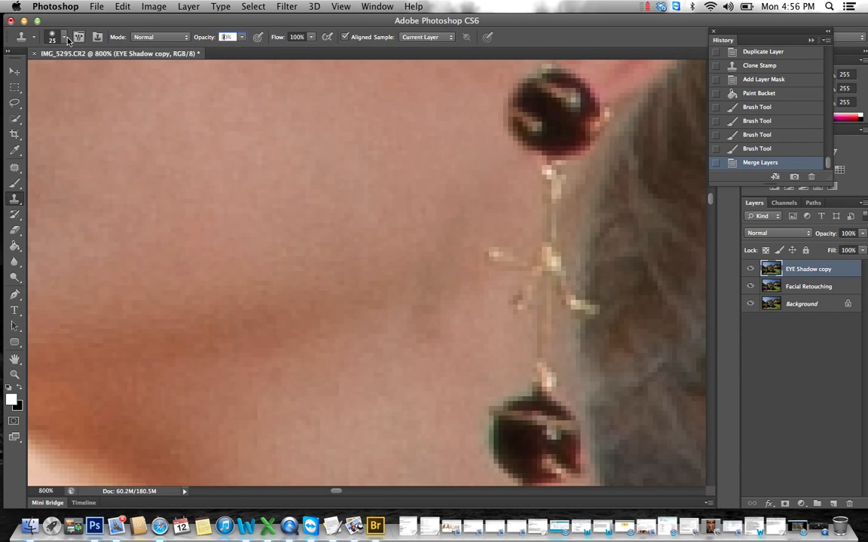
click(65, 39)
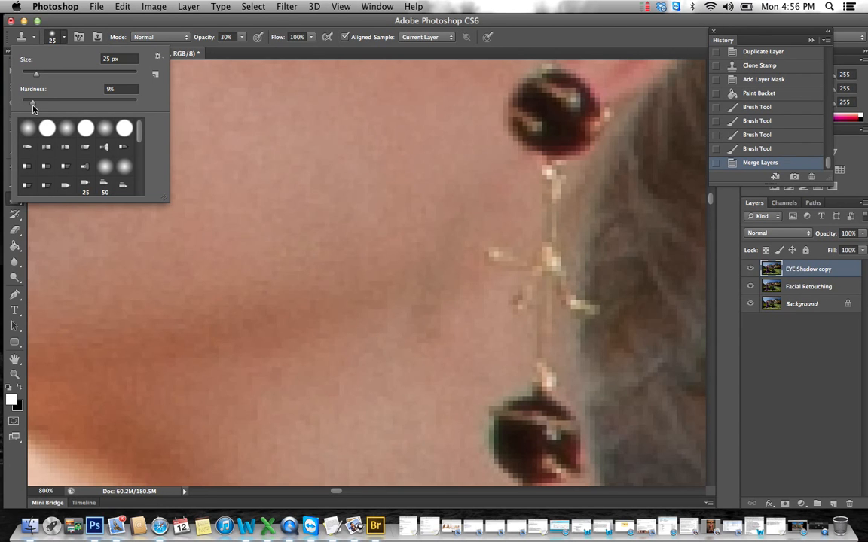
click(535, 38)
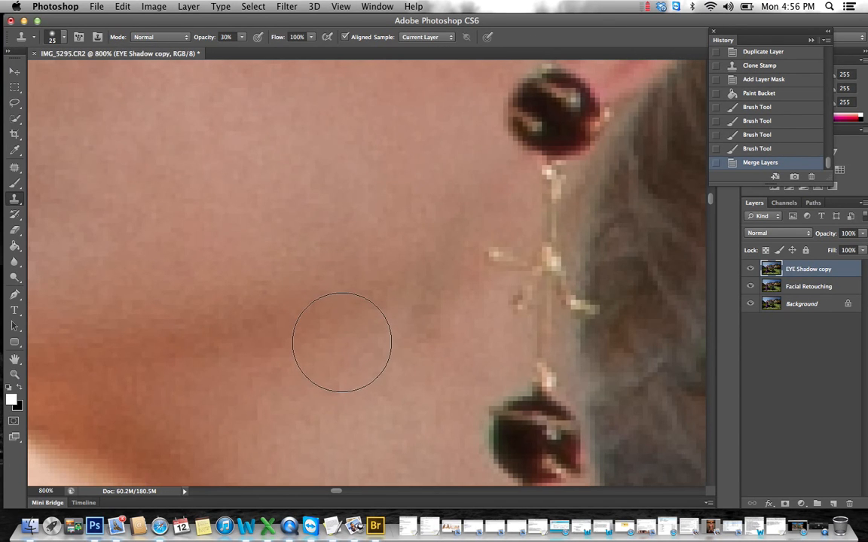
Clone nearby skin over the dark blotches on the jaw beside the earring's bow and along the jawline.
alt+click(340, 345)
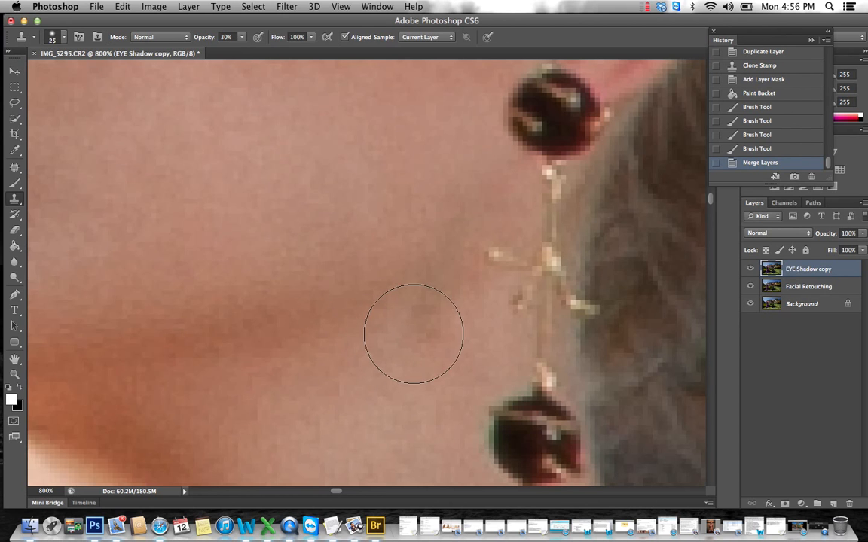
drag(413, 333, 451, 302)
click(423, 264)
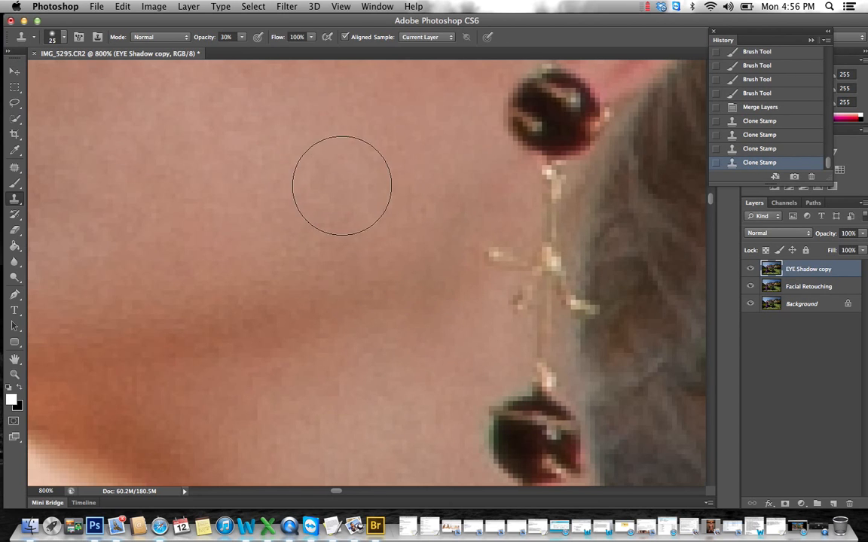
alt+click(295, 264)
click(263, 277)
alt+click(196, 298)
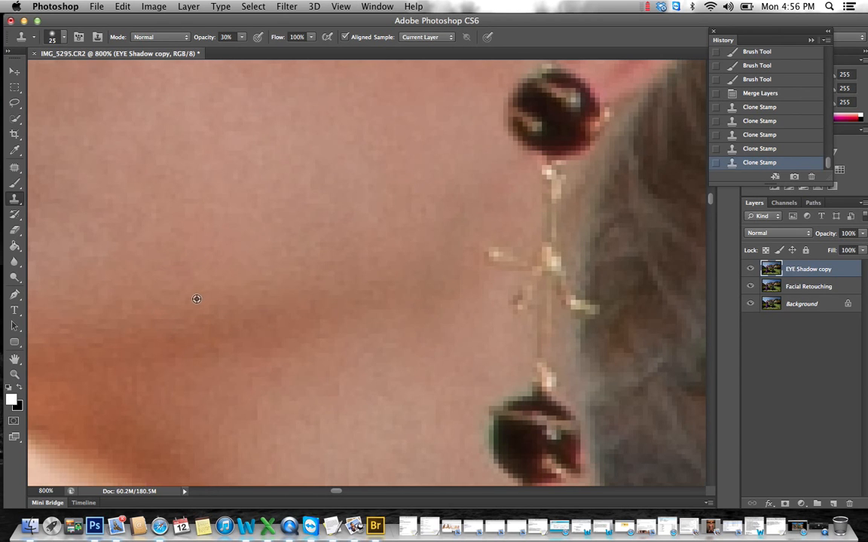
drag(173, 315, 222, 286)
Clone sampled neck skin over the uneven patches below the jawline, beside the lower earring stone.
scroll(219, 287, down, 3)
scroll(220, 287, down, 2)
alt+click(306, 285)
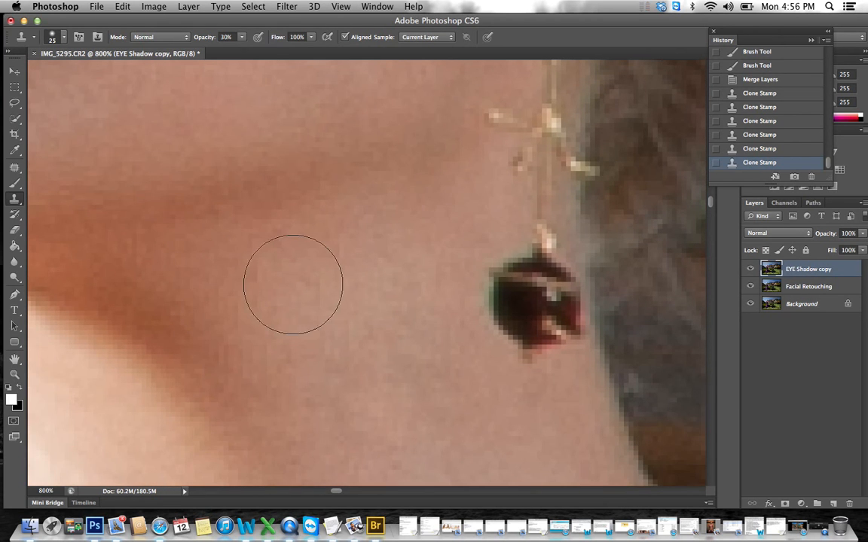
click(274, 284)
click(236, 275)
alt+click(377, 241)
click(347, 250)
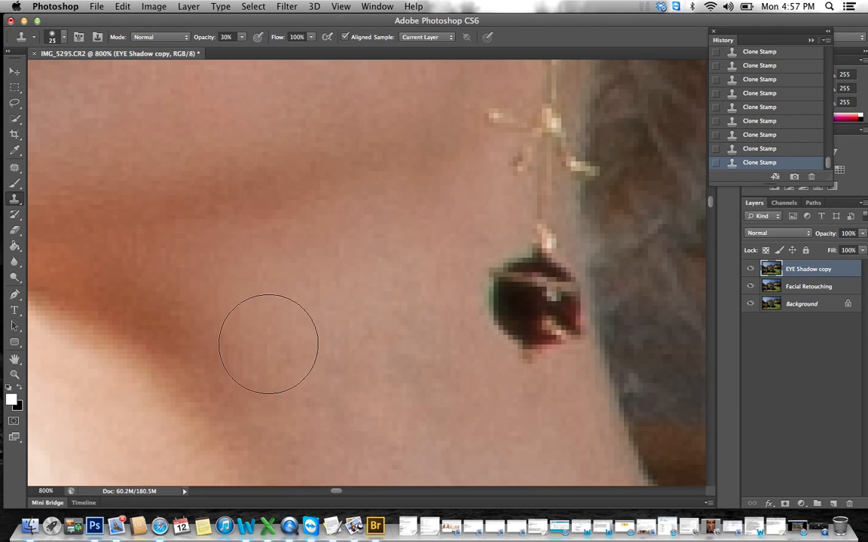
alt+click(235, 344)
Enlarge the Clone Stamp brush to 45 for evening out the cheek skin beneath the eye.
scroll(180, 302, left, 10)
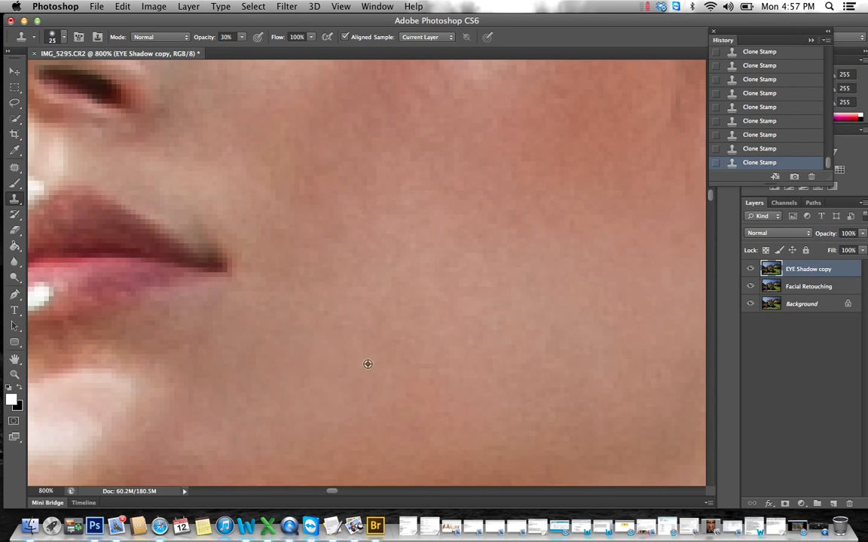
scroll(467, 254, up, 5)
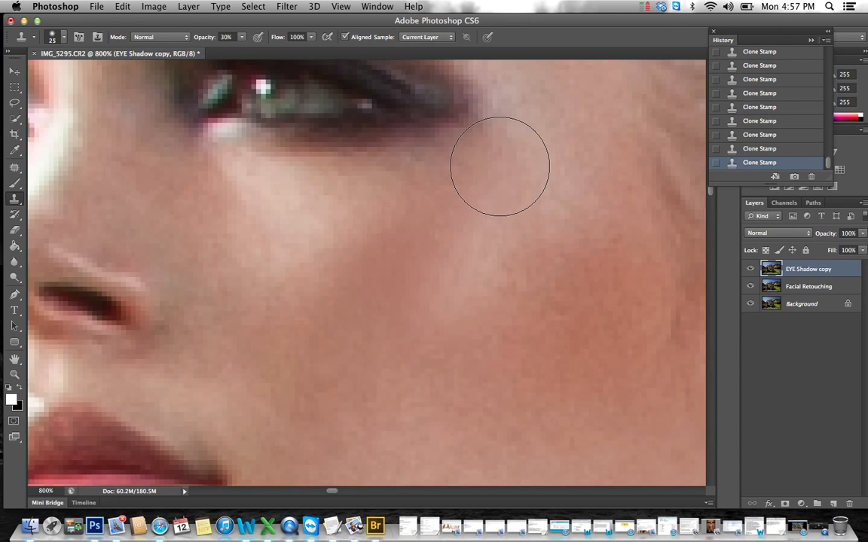
scroll(542, 211, up, 3)
scroll(536, 226, up, 1)
key(bracketright)
key(bracketright)
key(bracketright)
key(bracketright)
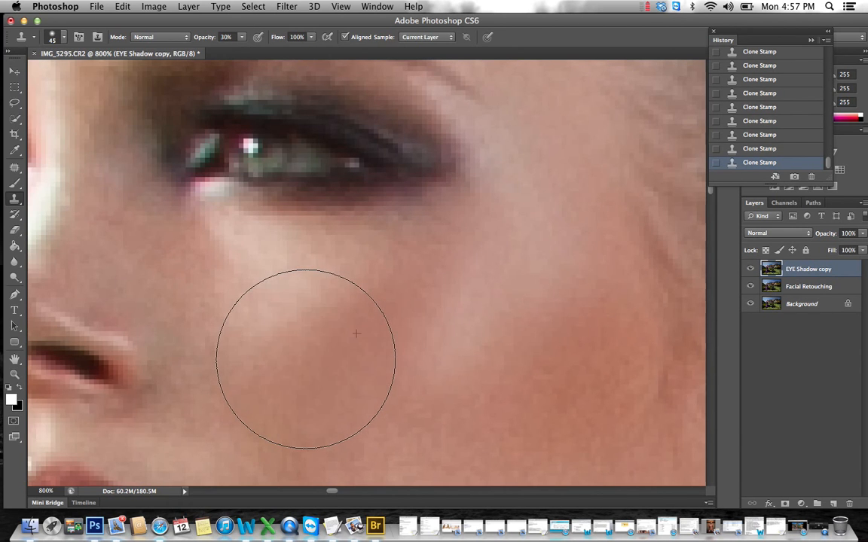
Clone sampled cheek skin over the uneven area between the corner of the mouth and the cheek.
scroll(274, 358, down, 4)
scroll(274, 358, down, 1)
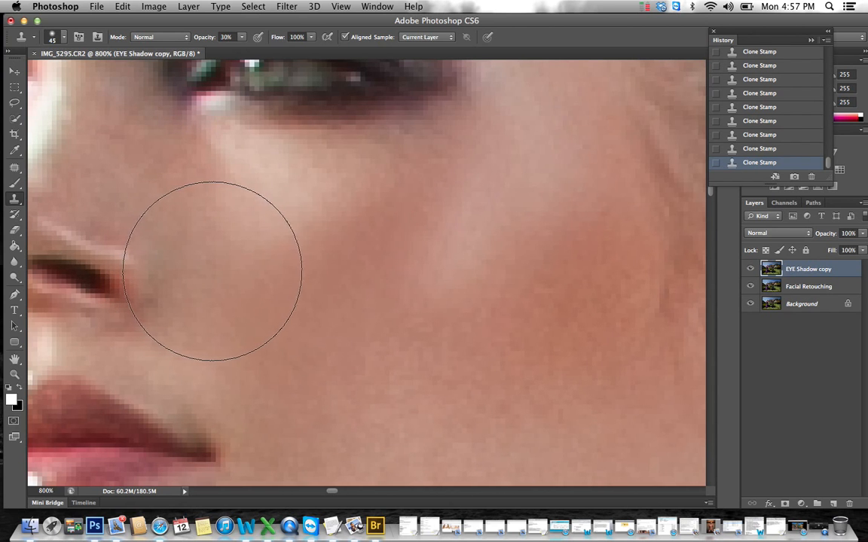
scroll(218, 275, left, 4)
scroll(223, 271, down, 15)
scroll(484, 325, up, 3)
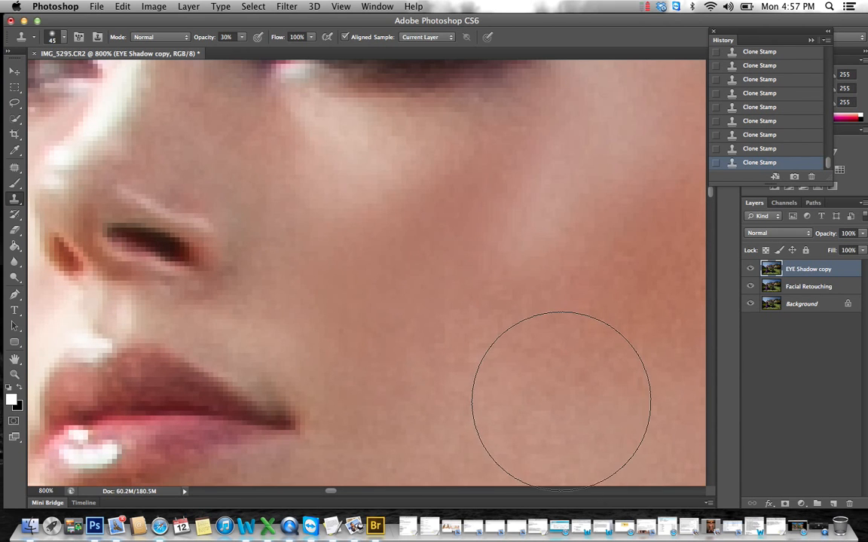
scroll(578, 389, down, 3)
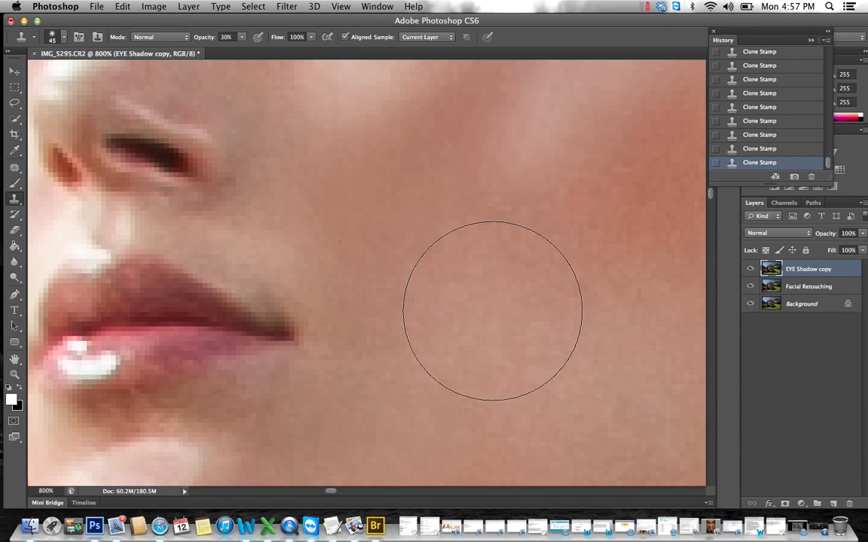
alt+click(436, 213)
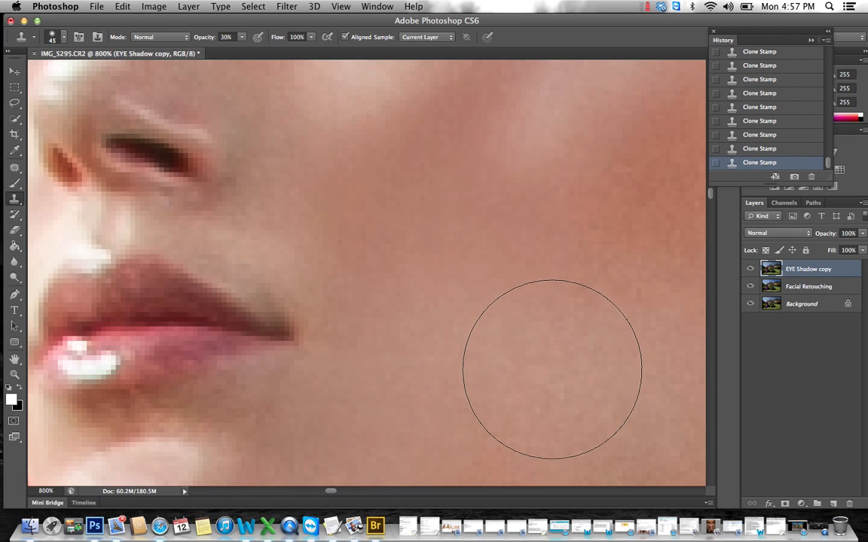
Examine the ear, cheek, forehead and nose at 800% for skin areas that still need smoothing.
scroll(552, 351, right, 5)
scroll(552, 352, right, 10)
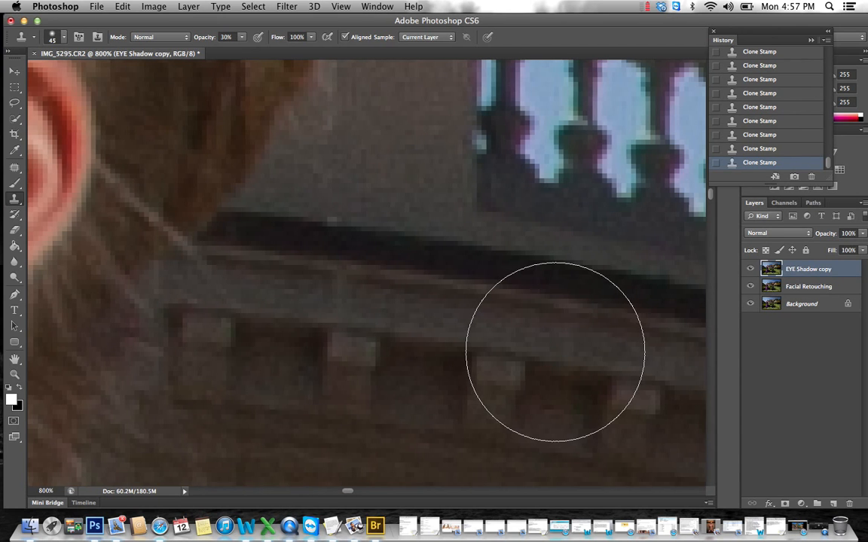
scroll(528, 348, left, 6)
scroll(562, 351, left, 5)
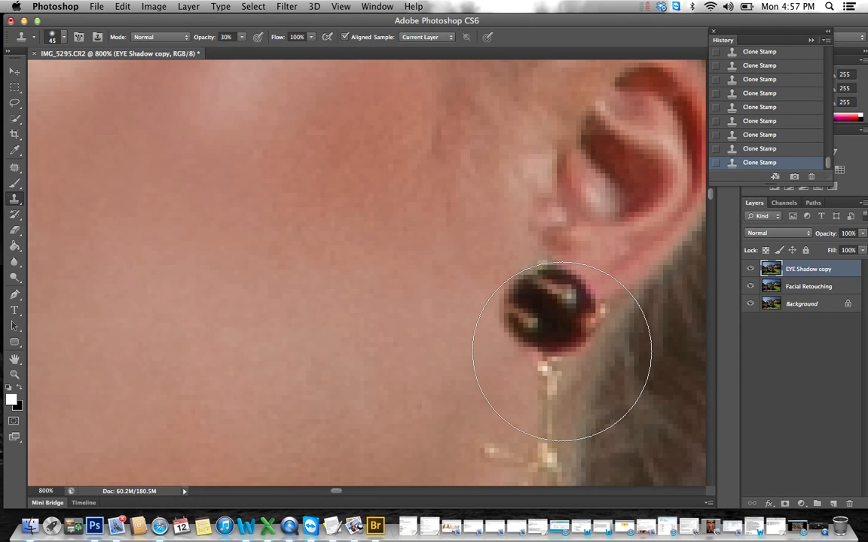
scroll(562, 348, left, 5)
scroll(556, 350, up, 10)
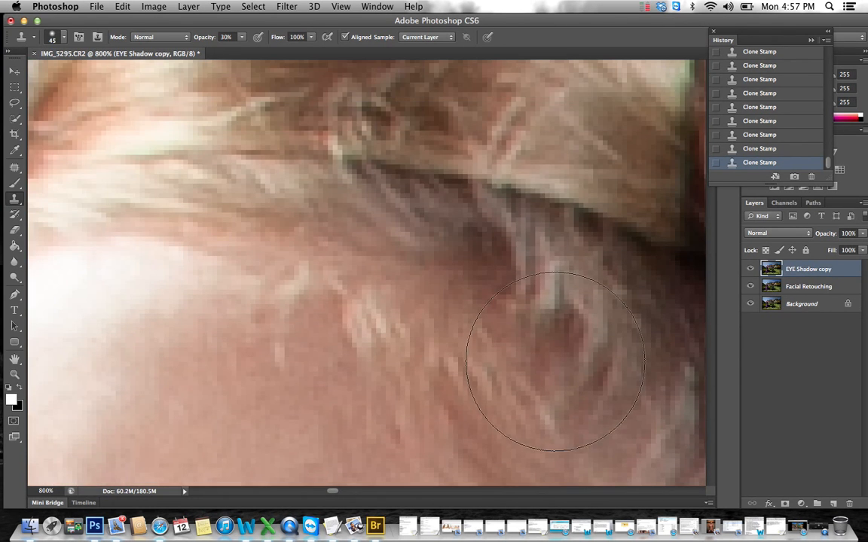
scroll(558, 363, down, 5)
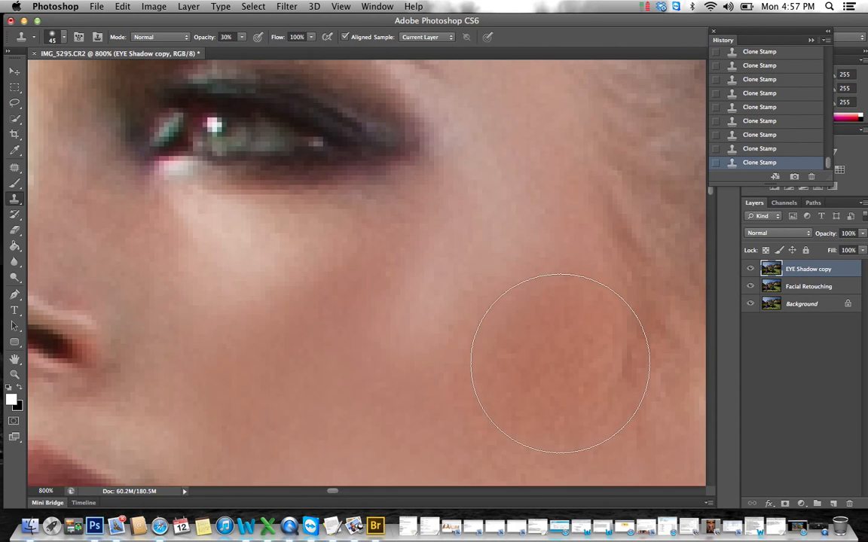
scroll(560, 363, up, 5)
scroll(428, 315, left, 3)
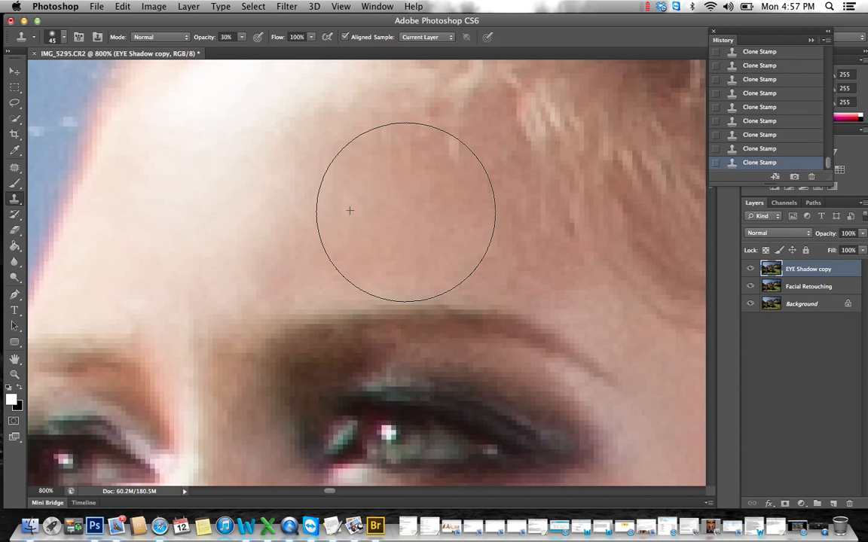
scroll(188, 261, down, 5)
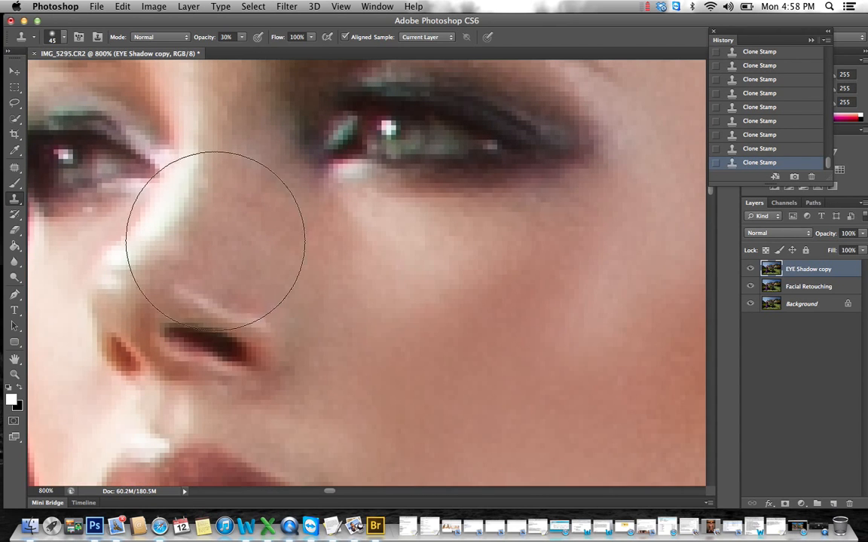
Reduce the Clone Stamp brush to 20 for smoothing the skin along the side of the nose.
key(bracketleft)
key(bracketleft)
key(bracketleft)
key(bracketleft)
key(bracketleft)
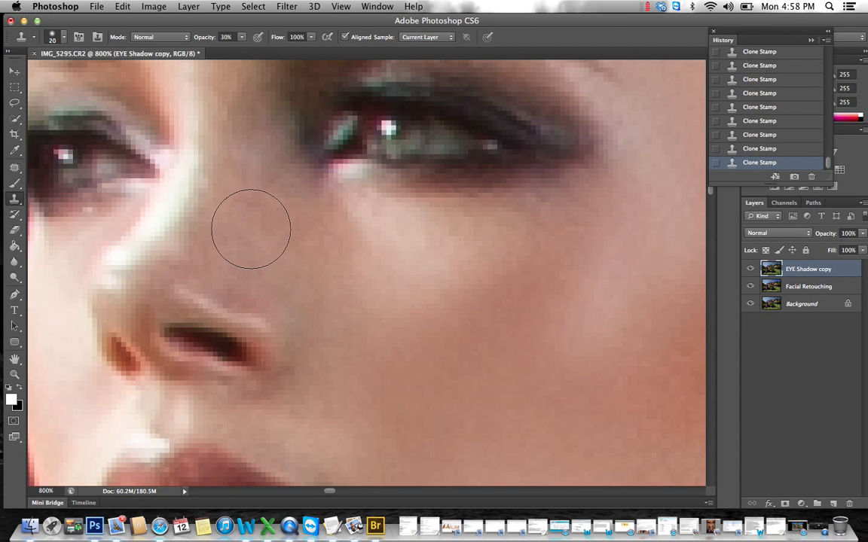
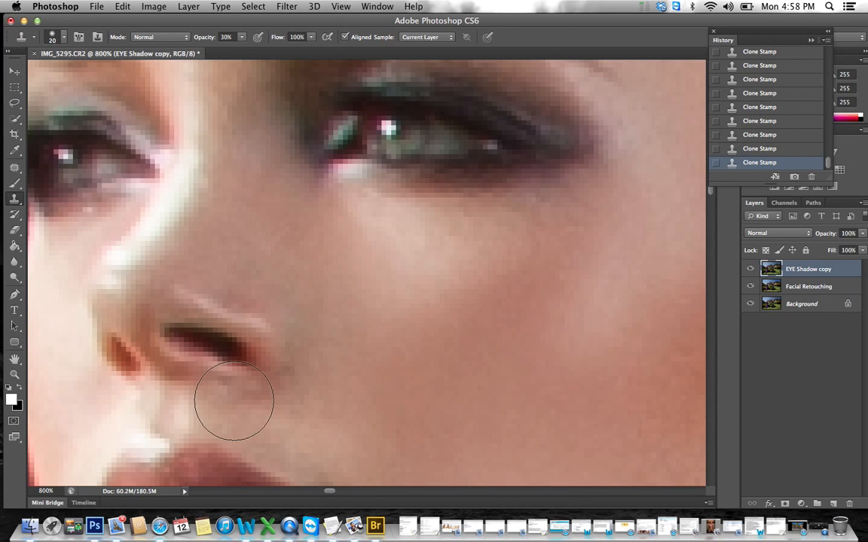
Examine the nose, far cheek, lips, chin and jawline for skin areas that still need smoothing.
scroll(211, 258, down, 3)
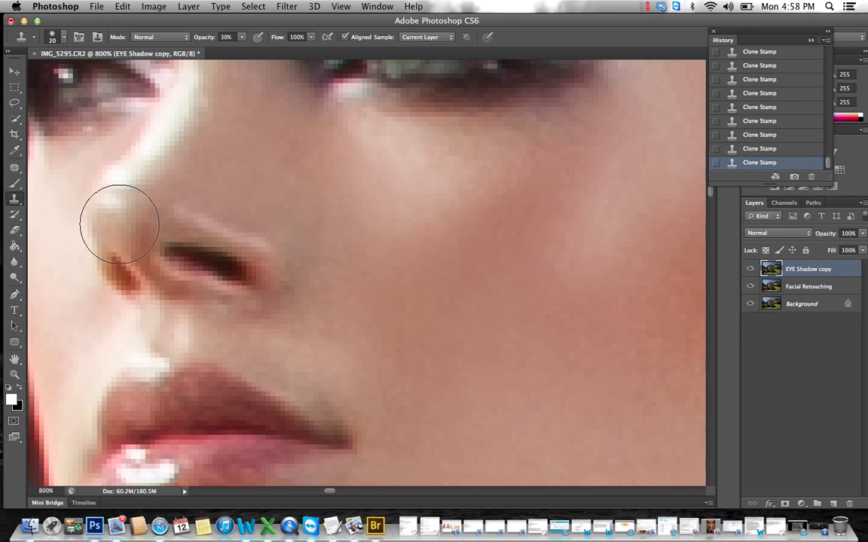
scroll(136, 228, left, 5)
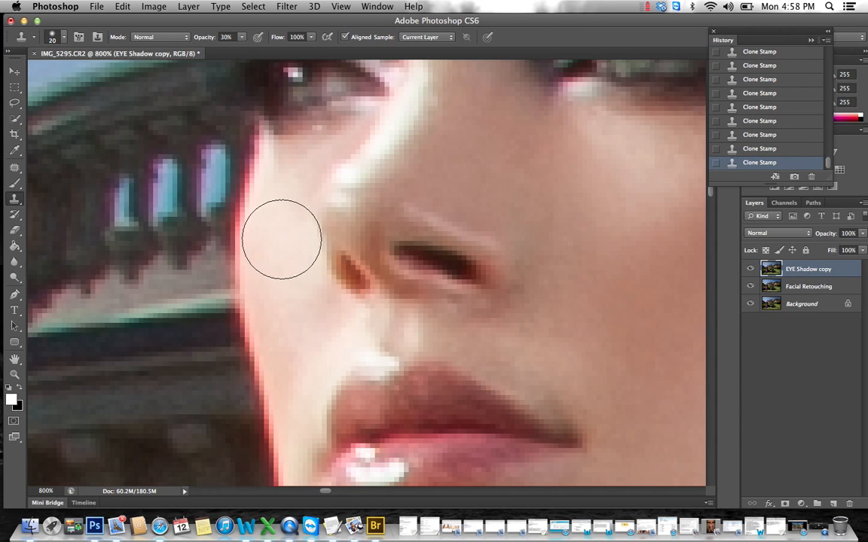
scroll(335, 330, down, 2)
scroll(335, 330, down, 5)
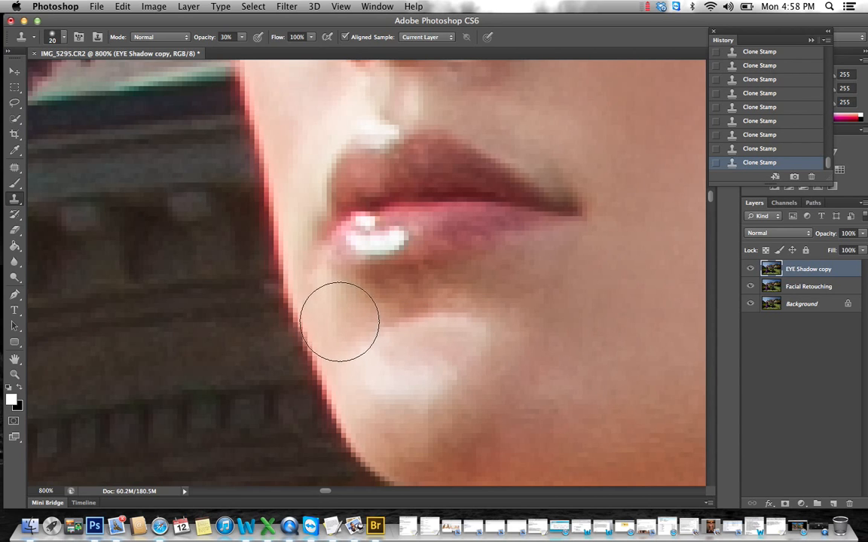
scroll(618, 313, right, 6)
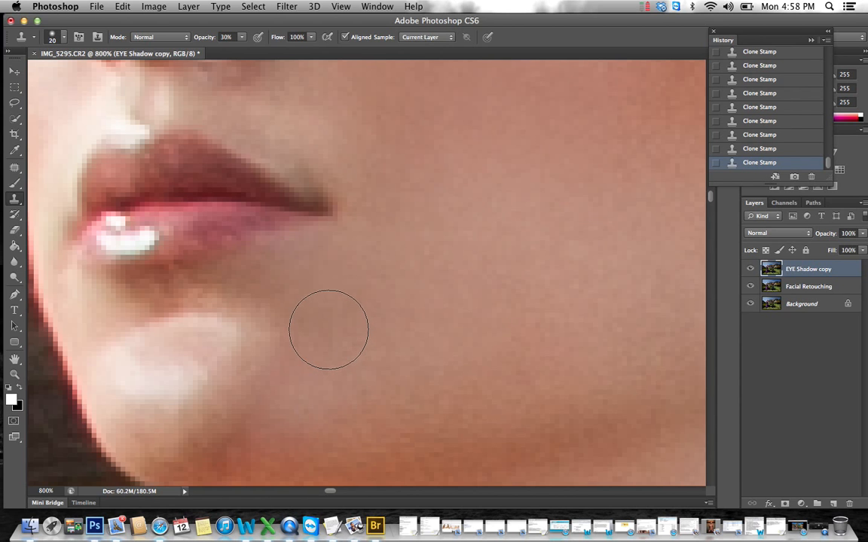
scroll(328, 329, down, 3)
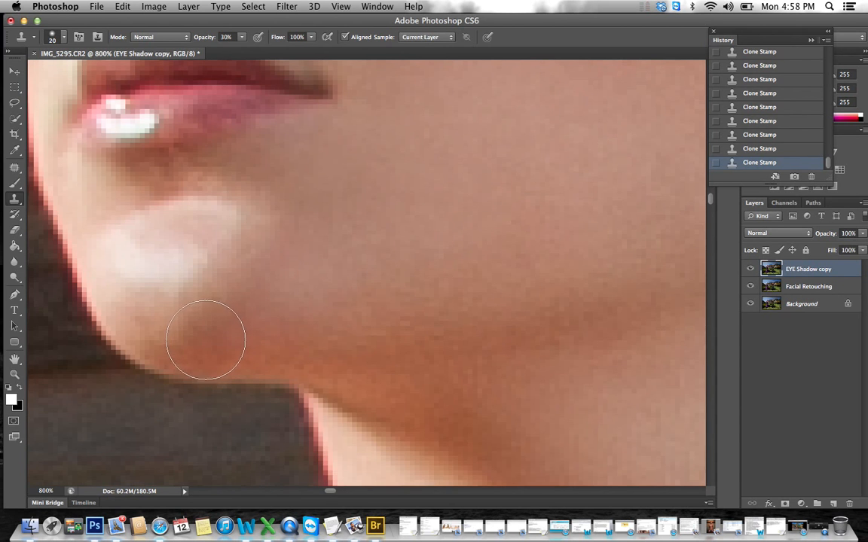
scroll(543, 288, right, 2)
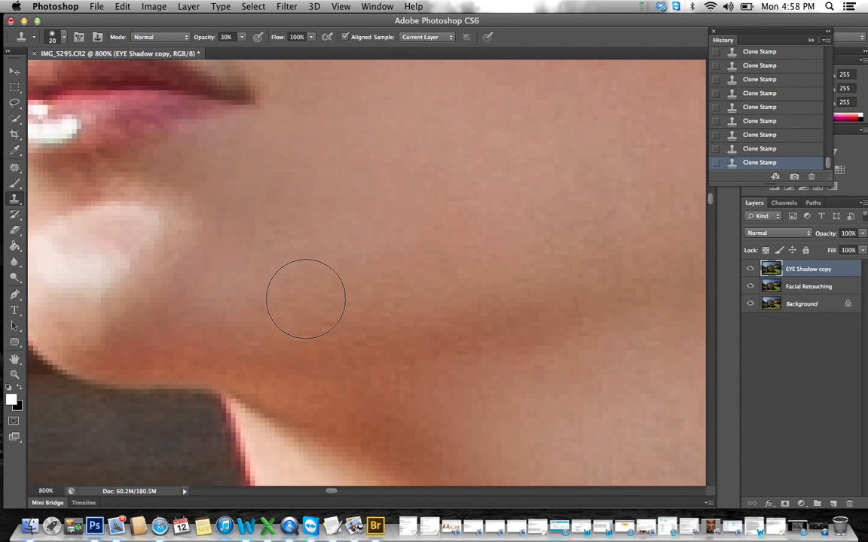
Enlarge the Clone Stamp brush to 45 for evening out the broad cheek area above the jawline.
key(bracketright)
key(bracketright)
key(bracketright)
key(bracketright)
key(bracketright)
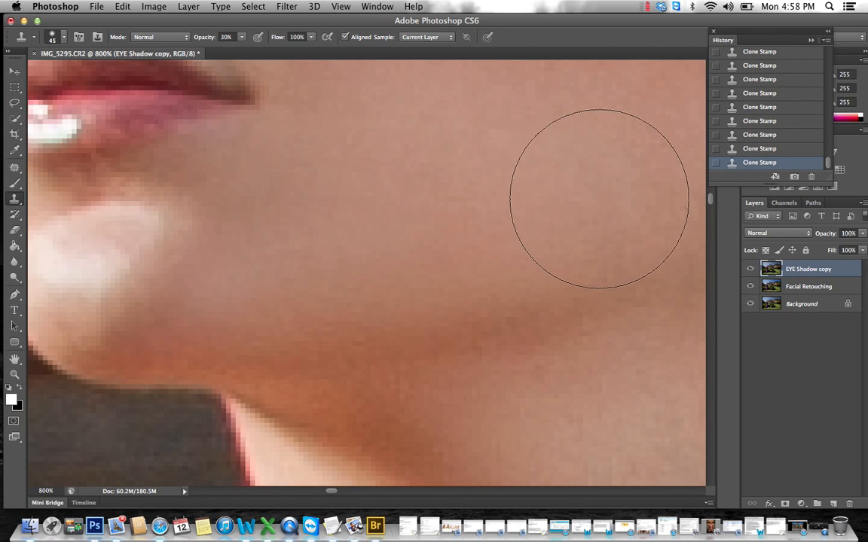
Examine the cheek, the skin beneath the eye, the temple and the forehead for remaining unevenness.
scroll(471, 192, up, 4)
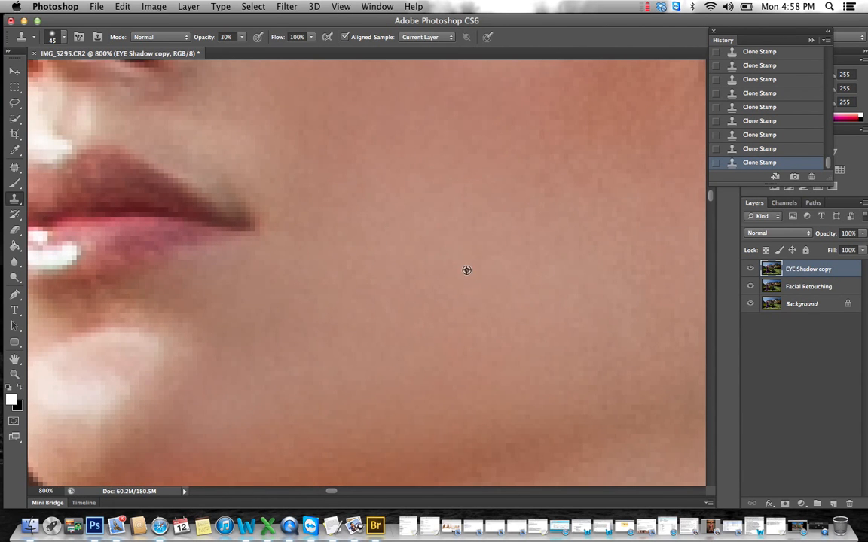
scroll(560, 249, right, 4)
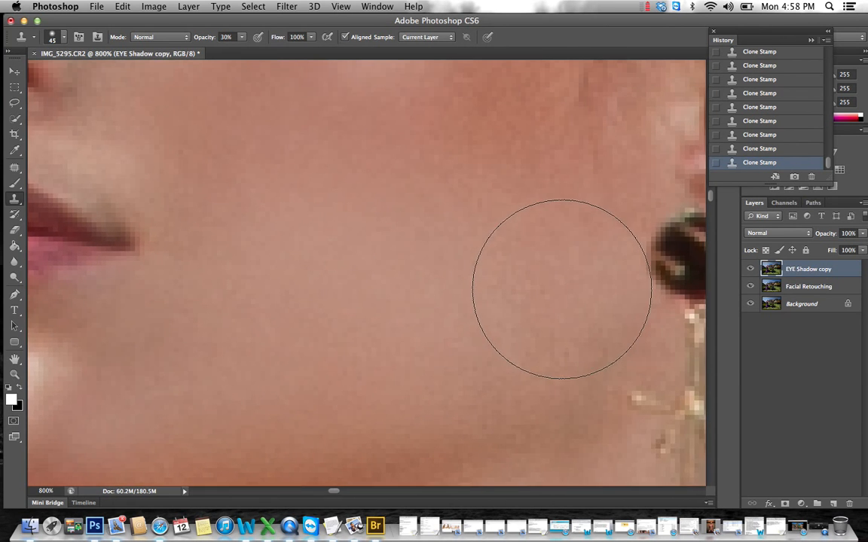
scroll(476, 247, up, 6)
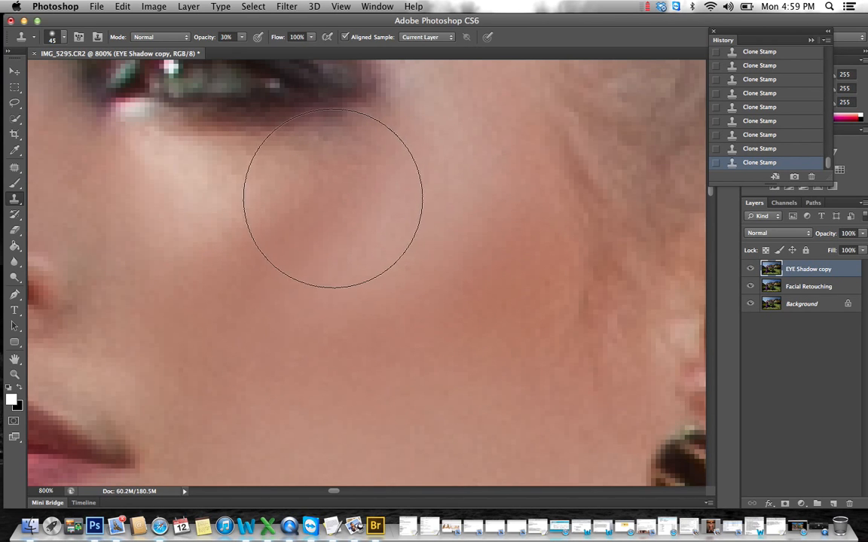
scroll(300, 223, up, 5)
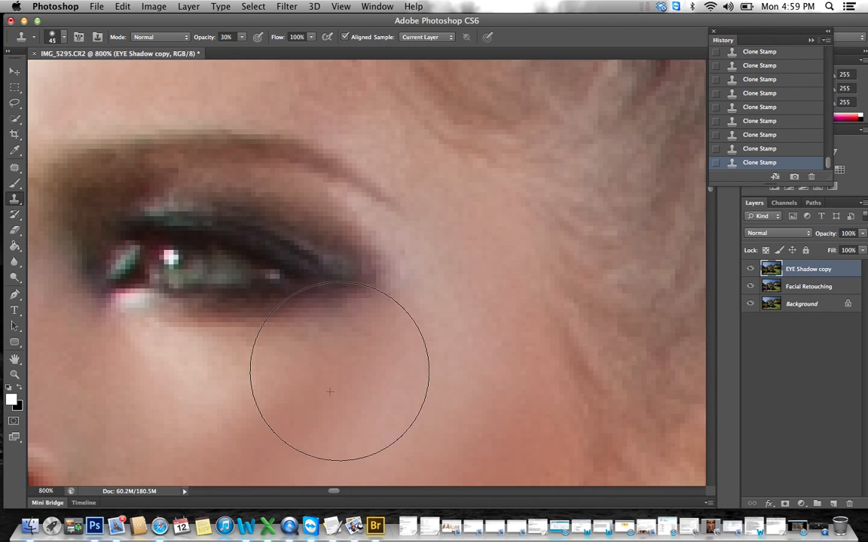
scroll(450, 154, up, 5)
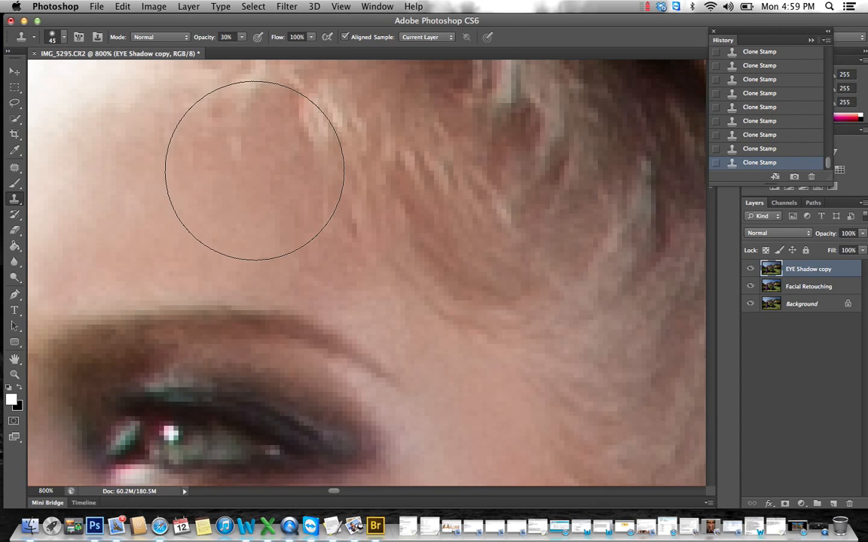
scroll(239, 179, up, 5)
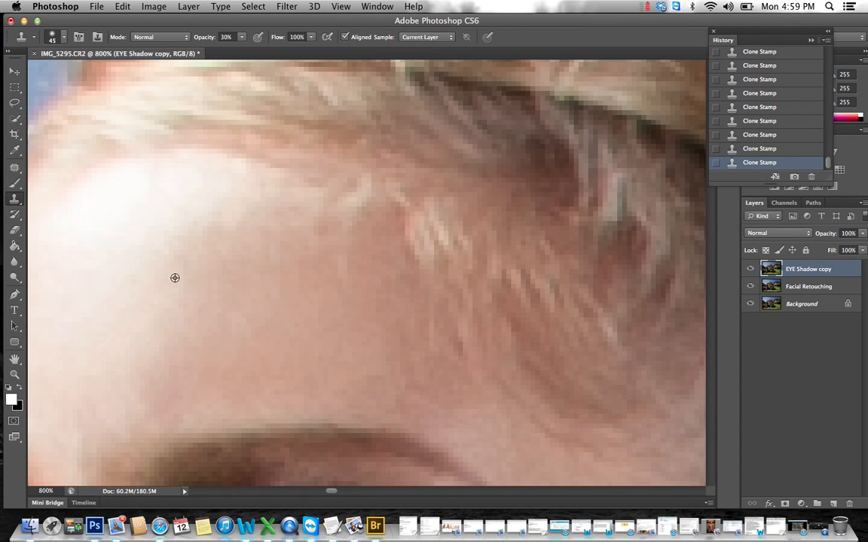
scroll(176, 261, left, 5)
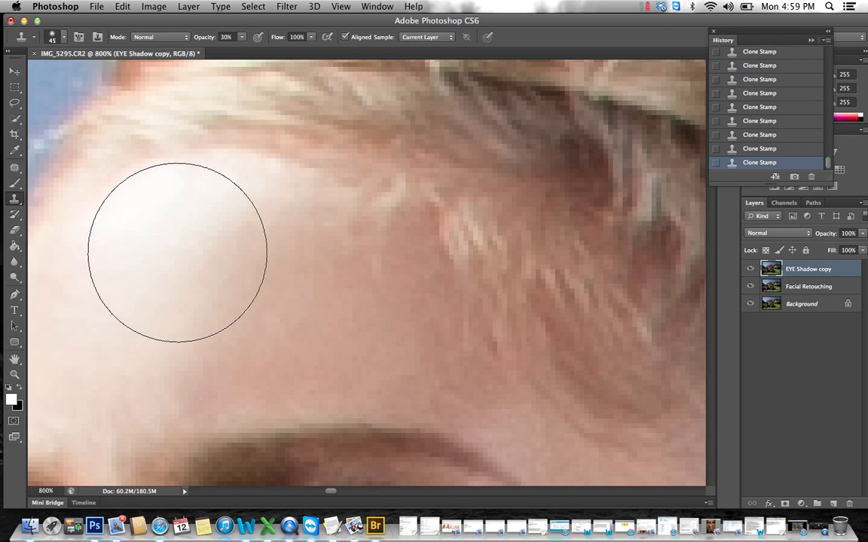
scroll(193, 261, down, 3)
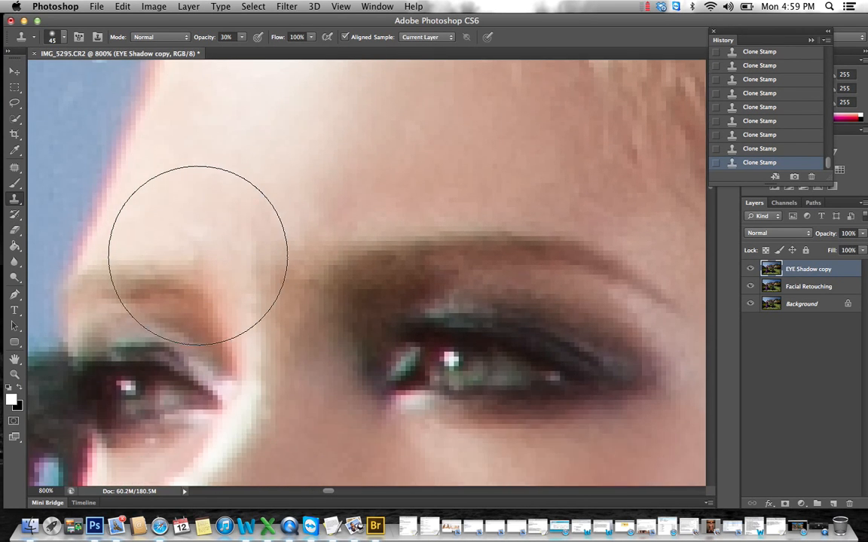
Patch the stray hair specks in the sky beside the forehead with clean sky.
scroll(197, 255, up, 3)
scroll(197, 255, up, 2)
click(16, 182)
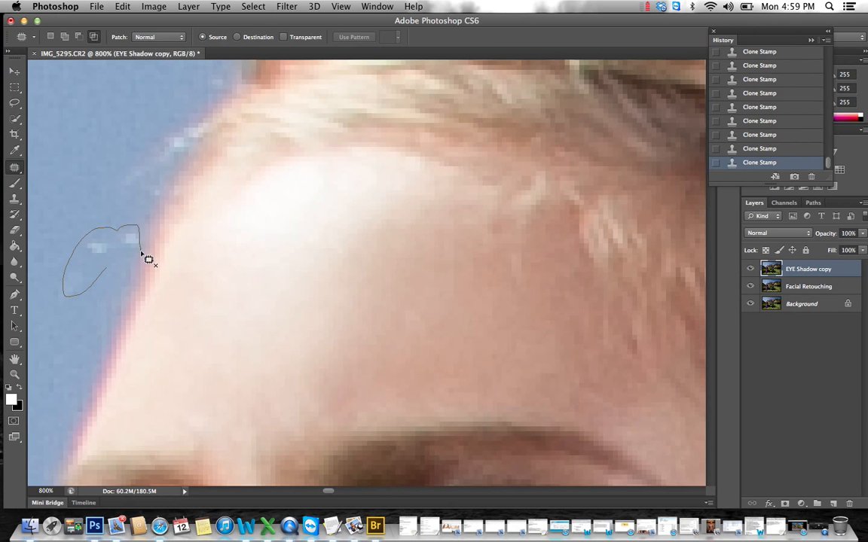
drag(141, 254, 113, 265)
drag(130, 240, 101, 132)
click(106, 142)
Patch the small light speck in the sky beside the front hairline with nearby clean sky.
scroll(118, 151, up, 6)
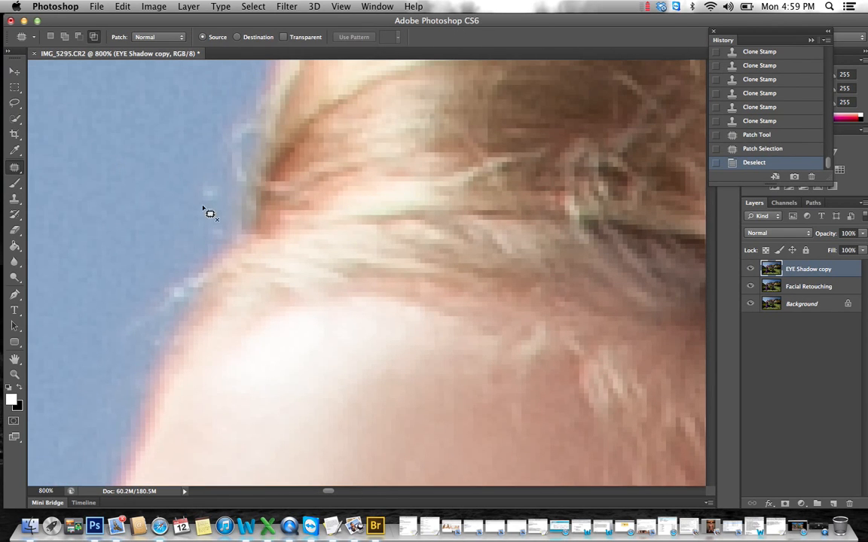
mouse_move(189, 181)
mouse_down()
mouse_move(208, 180)
mouse_move(125, 139)
mouse_up()
click(188, 134)
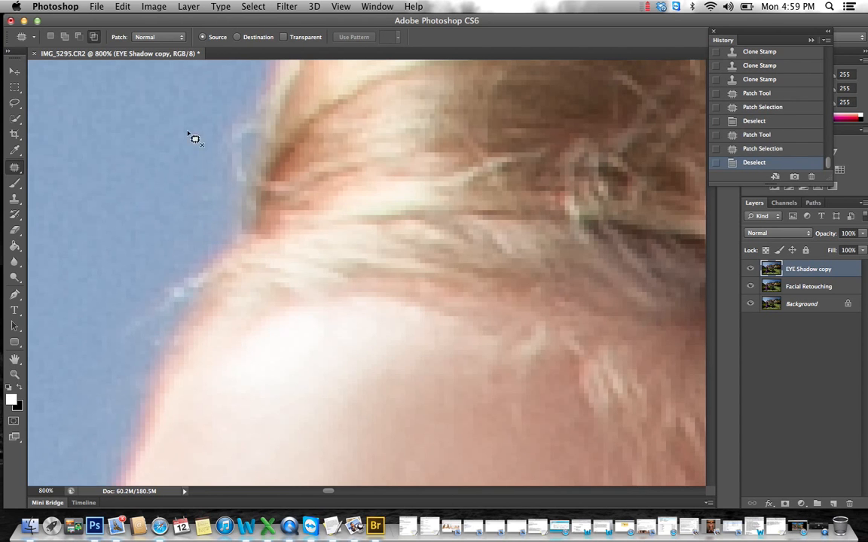
Review the whole photo, and inspect the purple-dressed model's hair and the surrounding sky at 200%.
key(super+0)
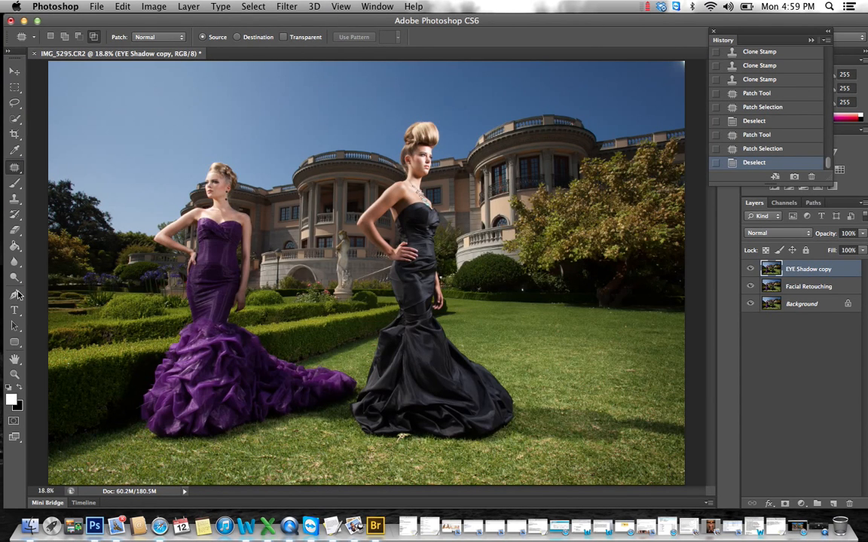
click(15, 374)
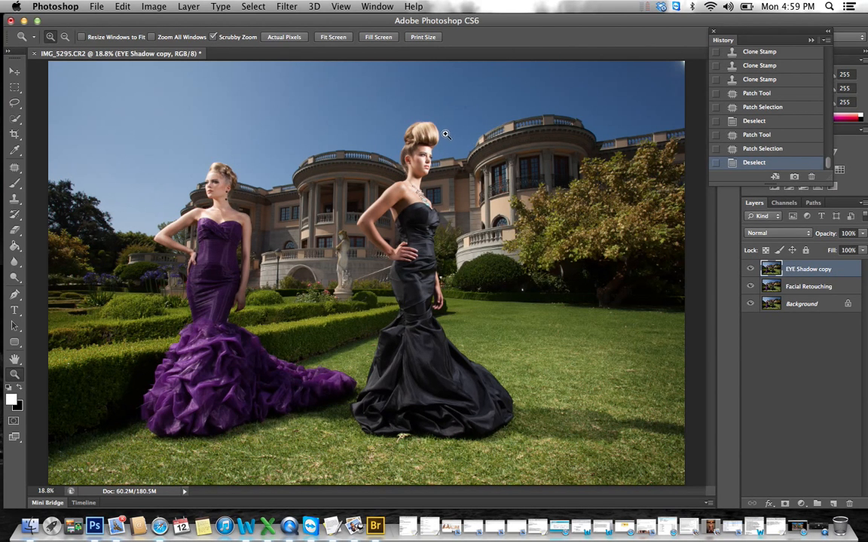
click(218, 159)
click(217, 156)
click(218, 157)
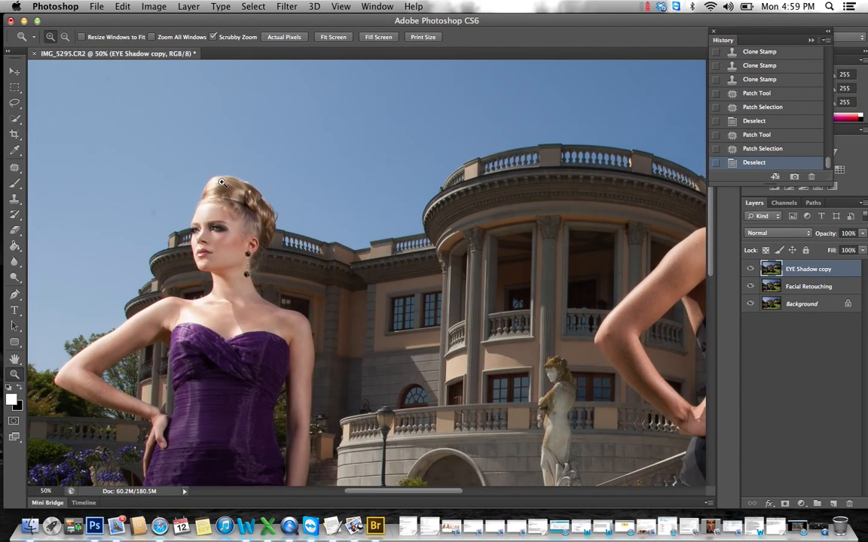
click(224, 183)
click(224, 183)
click(228, 151)
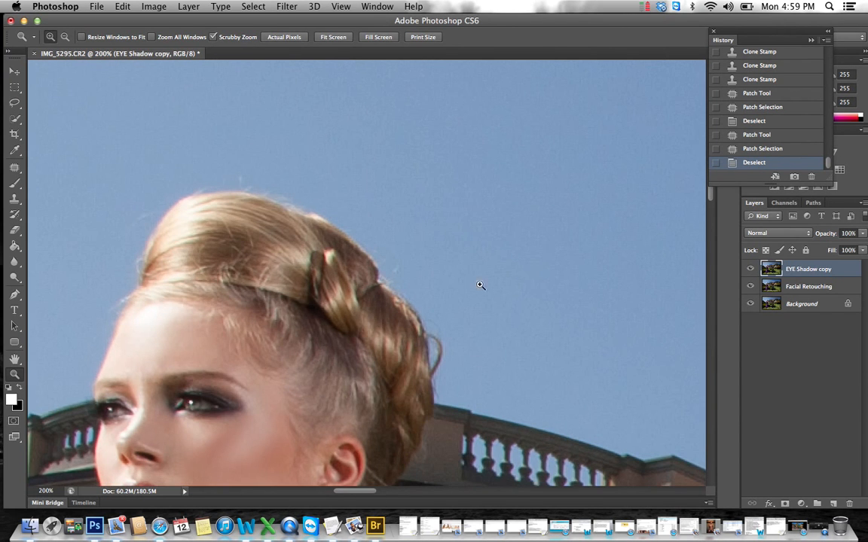
Patch the dark dust spot in the sky above the balustrade with clean sky.
scroll(531, 226, right, 10)
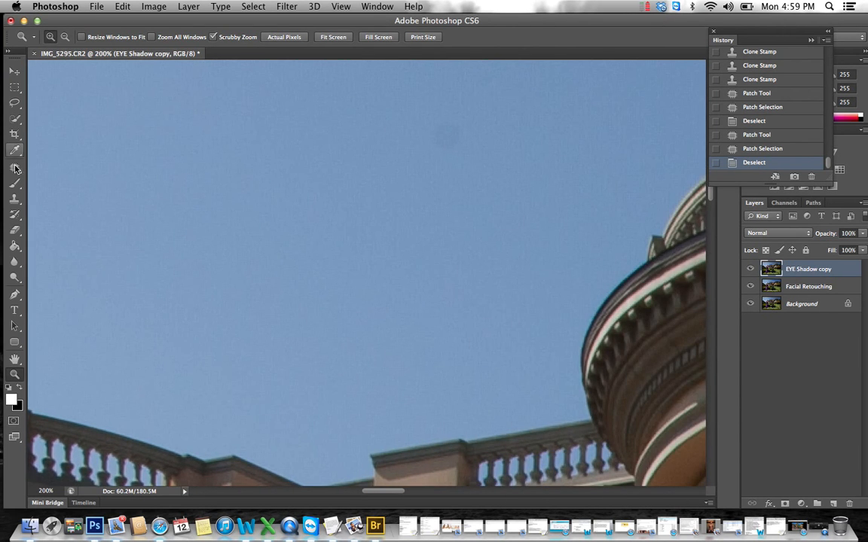
click(15, 169)
drag(413, 123, 474, 151)
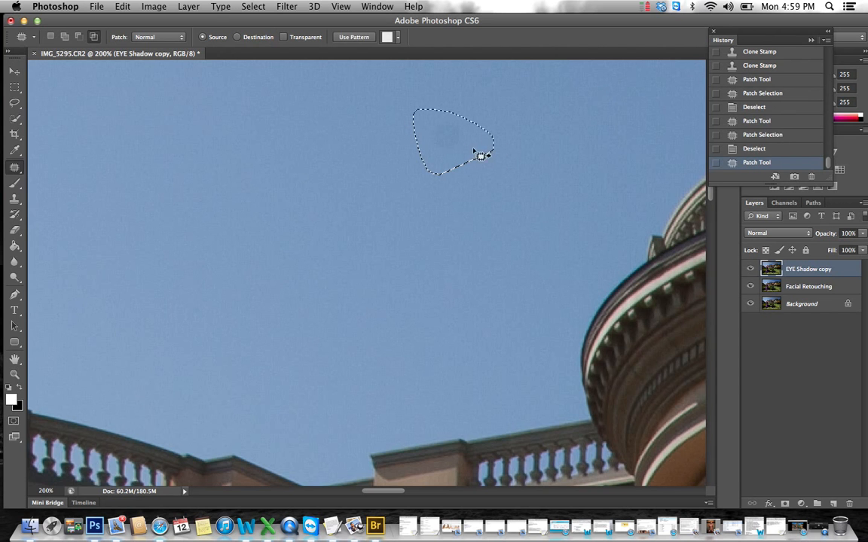
drag(400, 167, 378, 171)
key(super+d)
Patch the blemish on the purple-dressed model's chest with the clear skin just above it.
scroll(219, 120, left, 10)
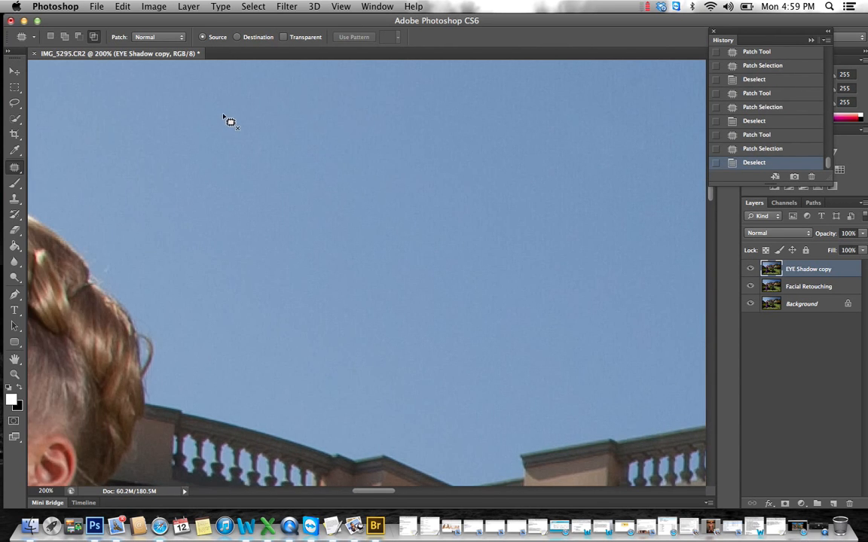
scroll(234, 119, left, 10)
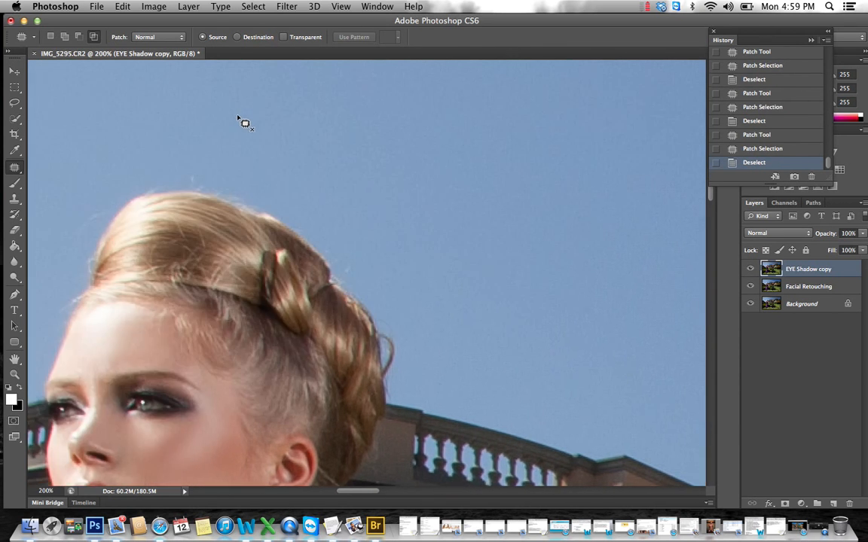
scroll(241, 122, down, 3)
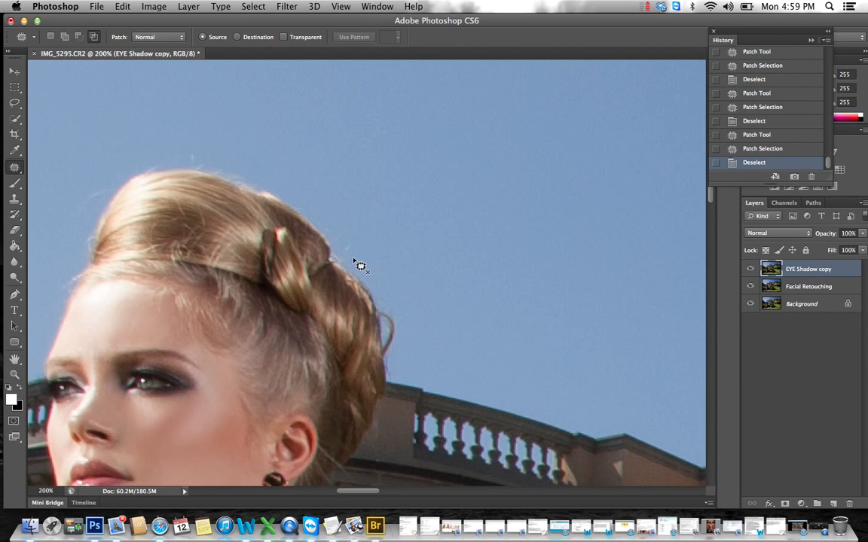
scroll(318, 230, down, 10)
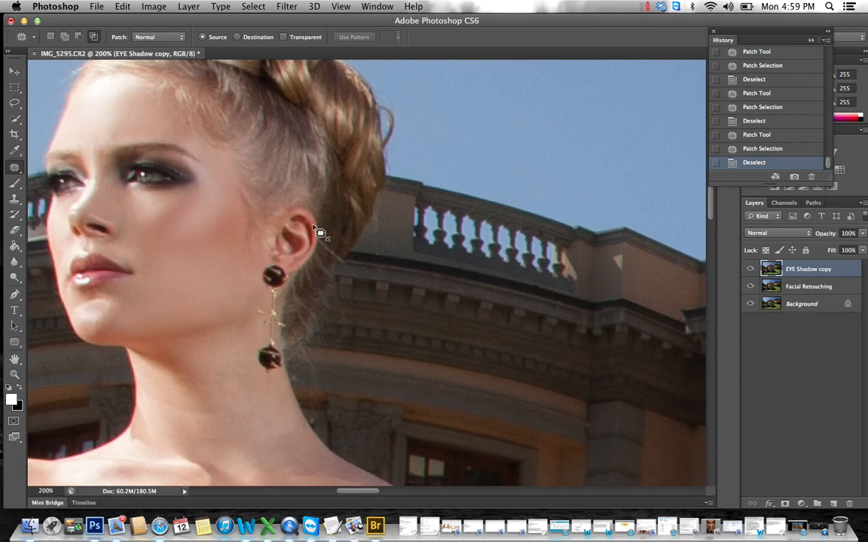
scroll(318, 230, down, 10)
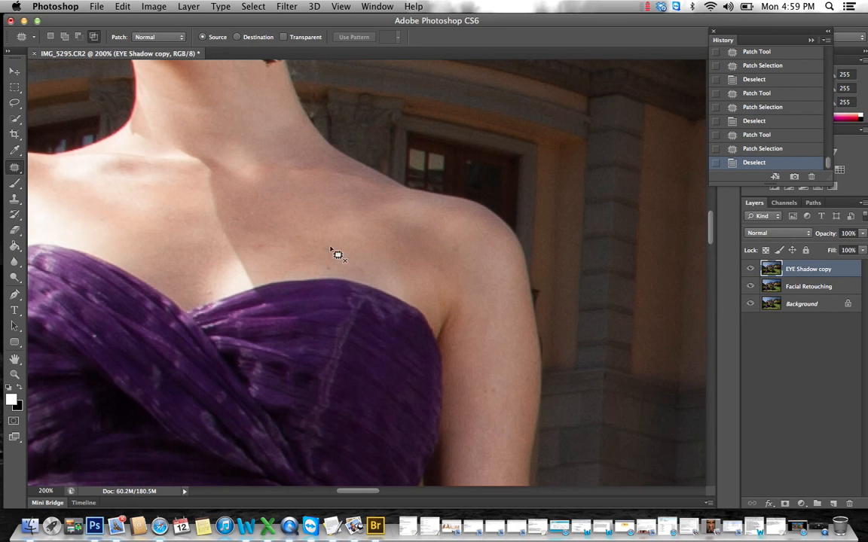
drag(335, 252, 339, 249)
drag(335, 248, 336, 223)
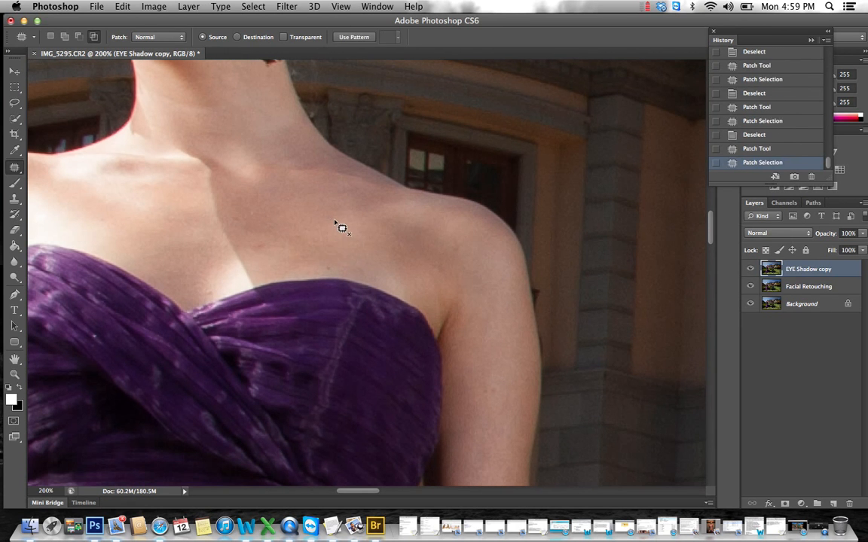
key(super+d)
Patch the spot just above the dress neckline and the uneven strip of chest skin beside it.
drag(324, 261, 327, 217)
key(super+d)
key(super+d)
drag(276, 249, 279, 248)
drag(278, 249, 317, 251)
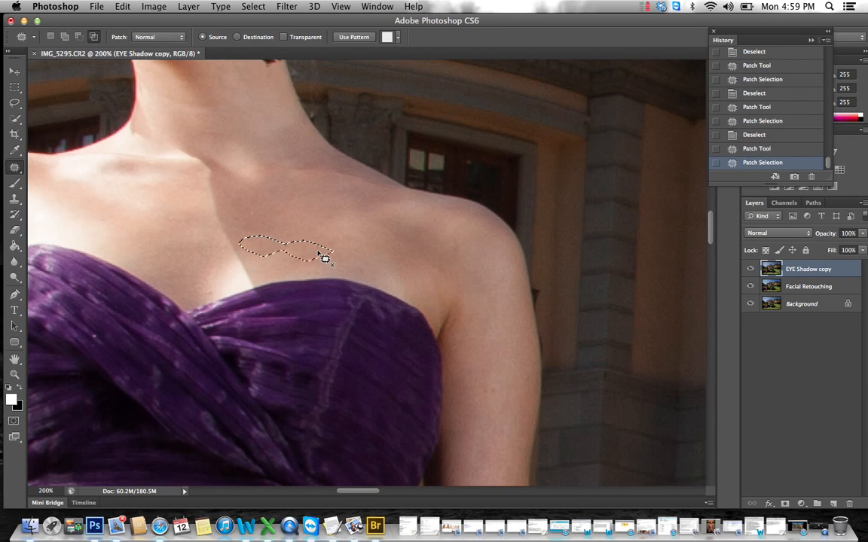
key(super+d)
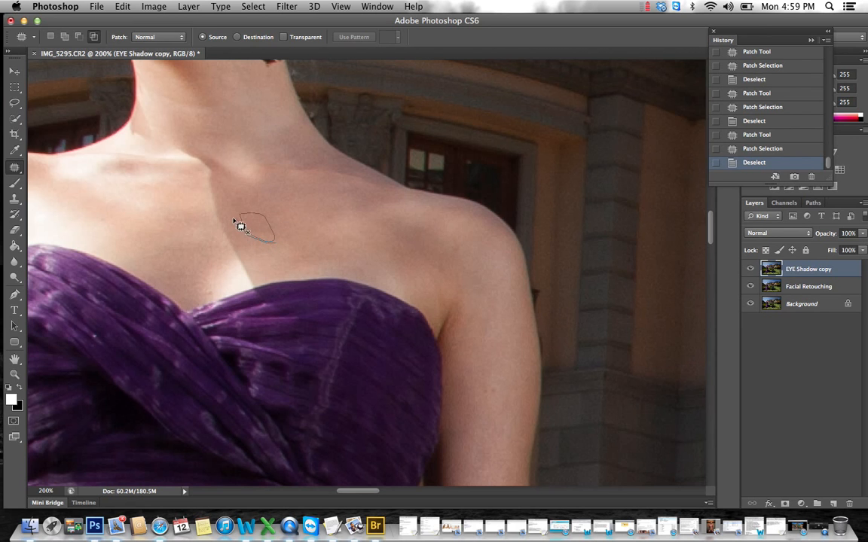
Patch the uneven chest skin beside the neck shadow's edge and the area near the armpit.
drag(268, 222, 267, 223)
drag(267, 223, 298, 230)
key(super+d)
mouse_move(415, 270)
mouse_down()
mouse_move(440, 265)
mouse_move(407, 226)
mouse_up()
key(super+d)
Patch the spot on the purple-dressed model's upper arm near the shoulder and the one above the elbow with nearby clear skin.
scroll(211, 177, left, 5)
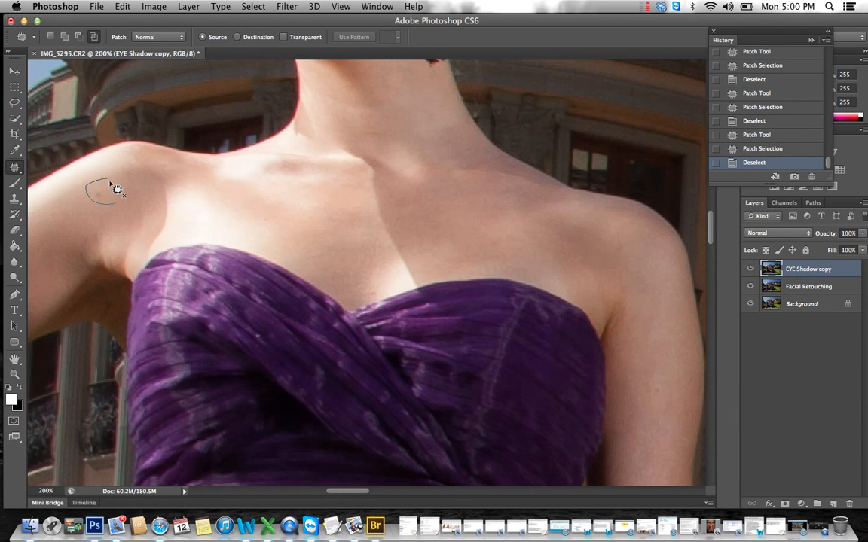
drag(116, 189, 160, 167)
scroll(162, 167, left, 5)
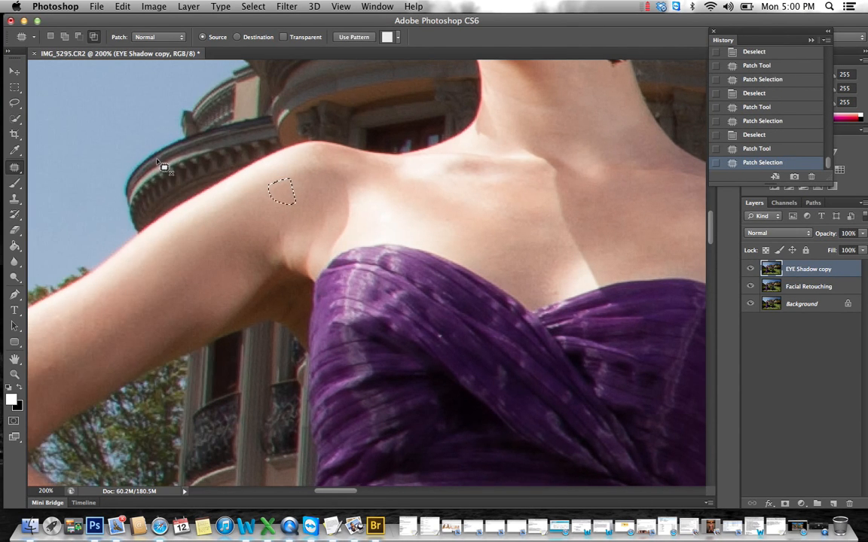
key(super+d)
scroll(202, 234, down, 10)
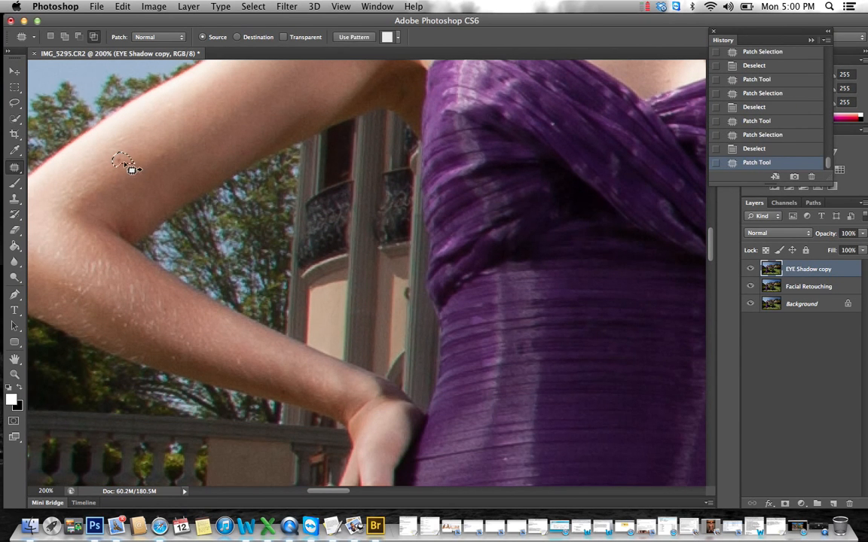
drag(169, 154, 161, 163)
drag(163, 156, 146, 164)
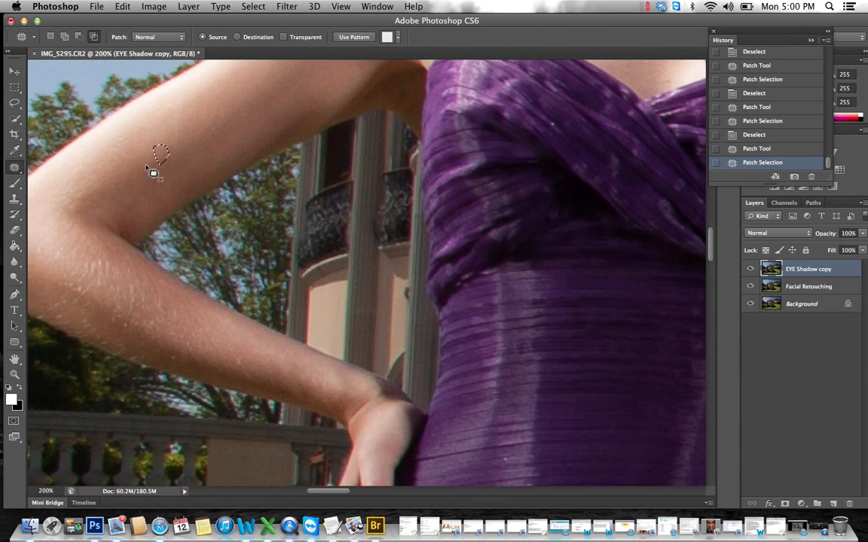
key(super+d)
Duplicate the EYE Shadow copy layer and rename the duplicate Chest Shadow.
scroll(341, 223, down, 5)
scroll(335, 223, up, 6)
scroll(331, 230, up, 10)
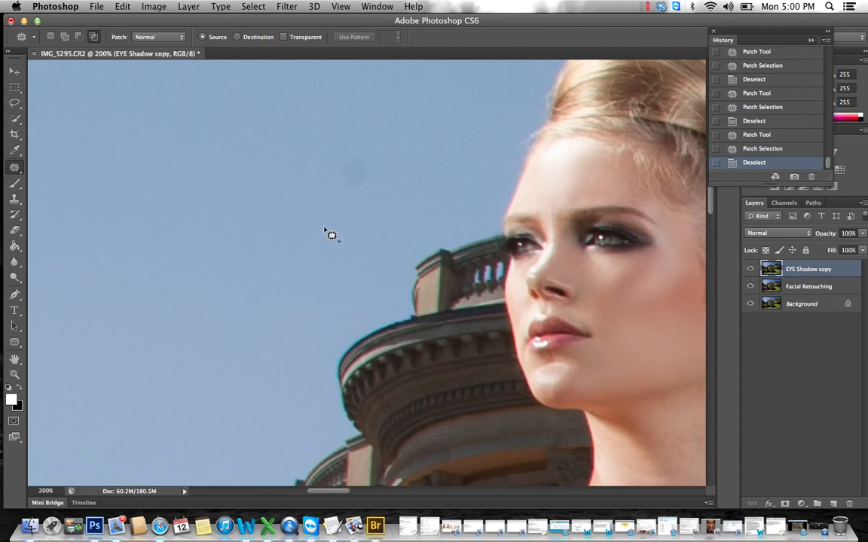
scroll(335, 226, down, 8)
scroll(497, 263, right, 5)
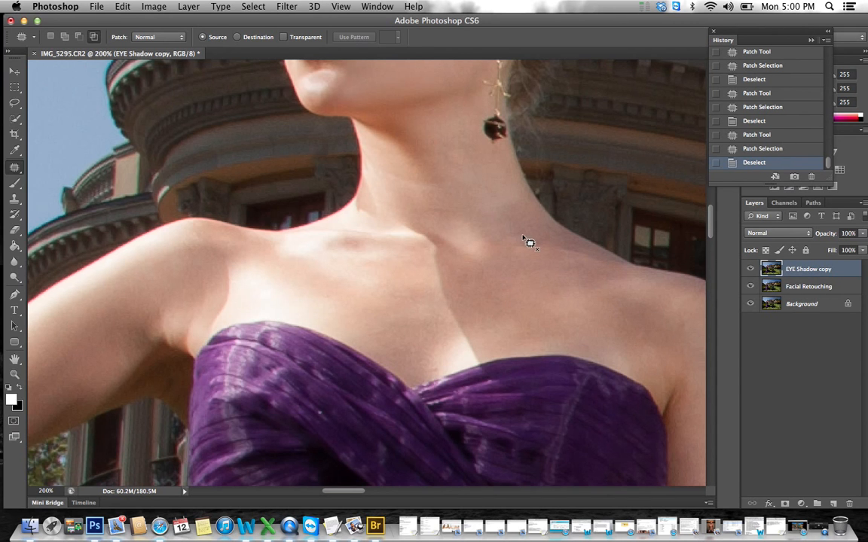
scroll(528, 242, up, 2)
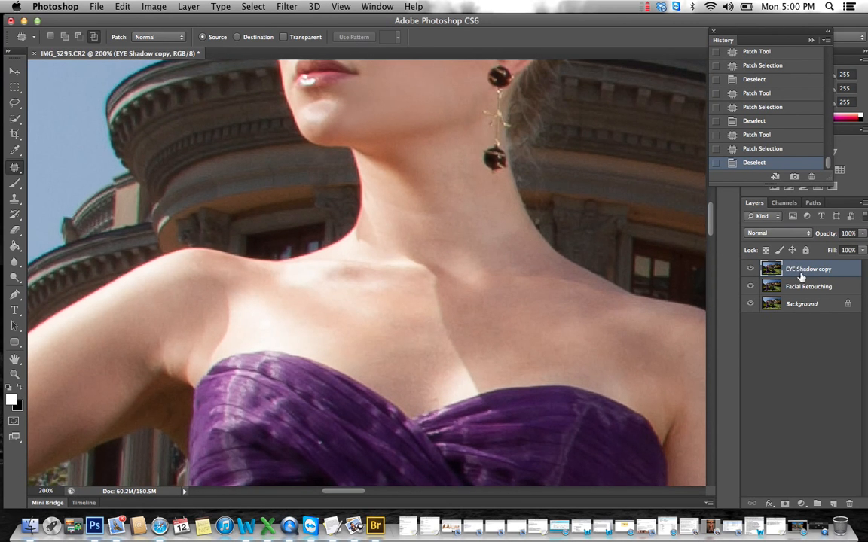
drag(800, 275, 833, 504)
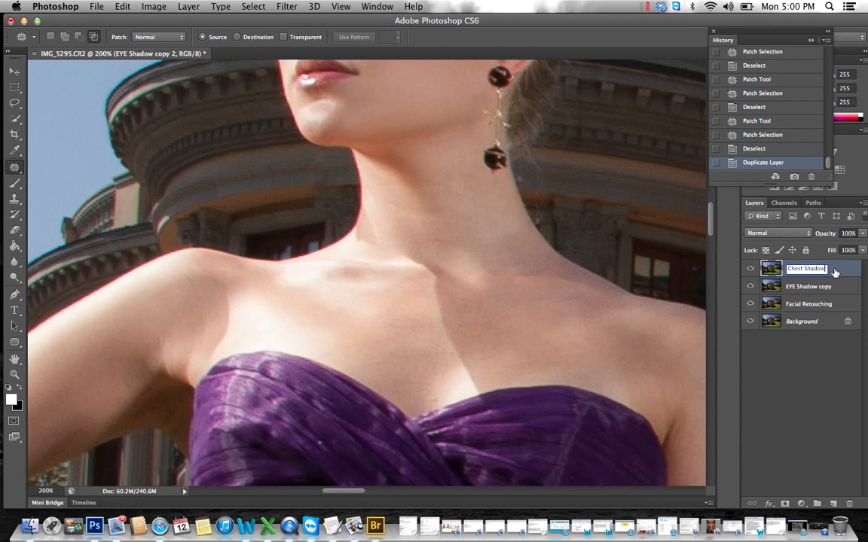
key(Return)
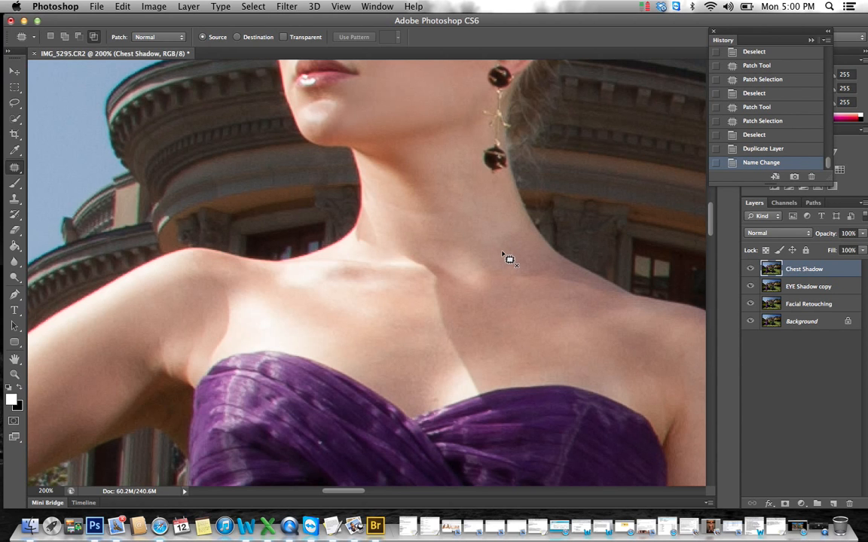
Patch the hard shadow edge running down the middle of the chest with the evenly lit skin beside it.
click(15, 198)
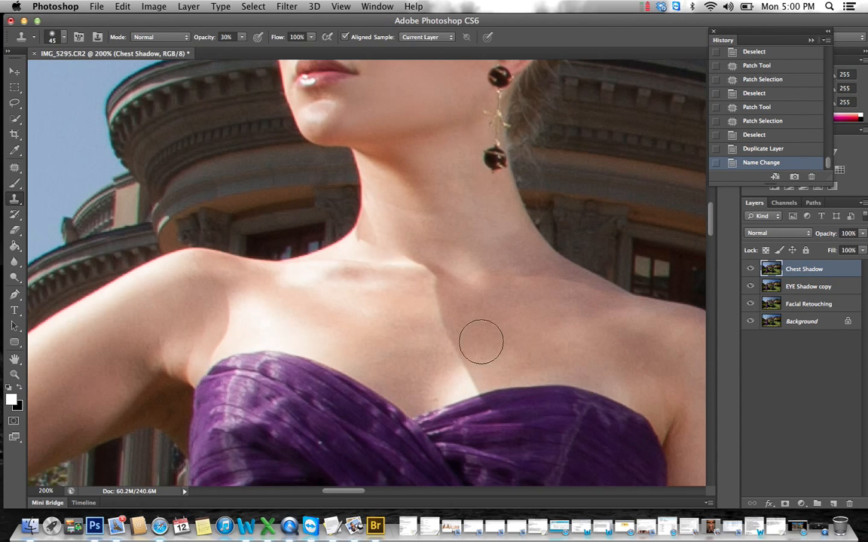
click(17, 169)
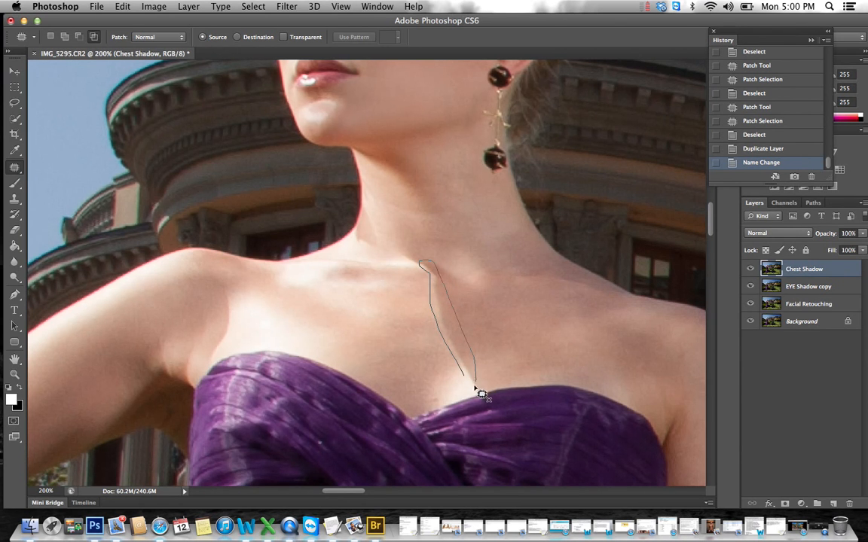
drag(457, 354, 413, 340)
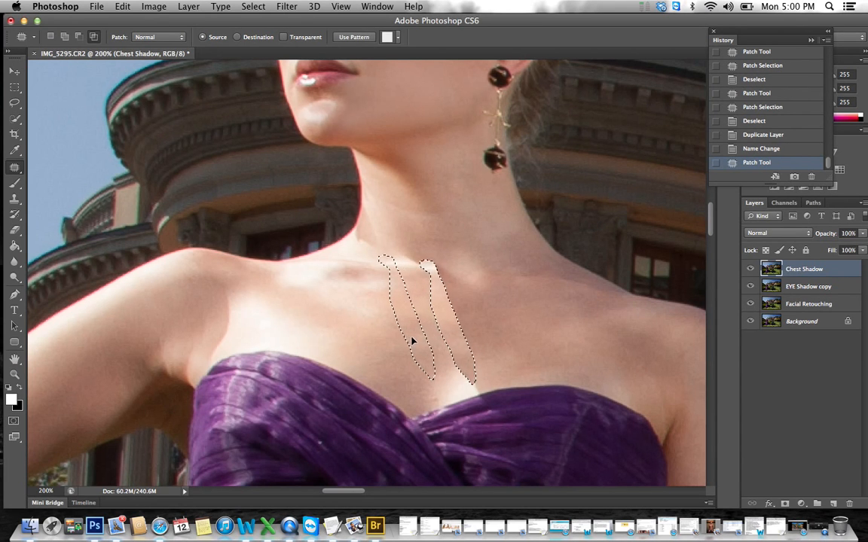
key(super+d)
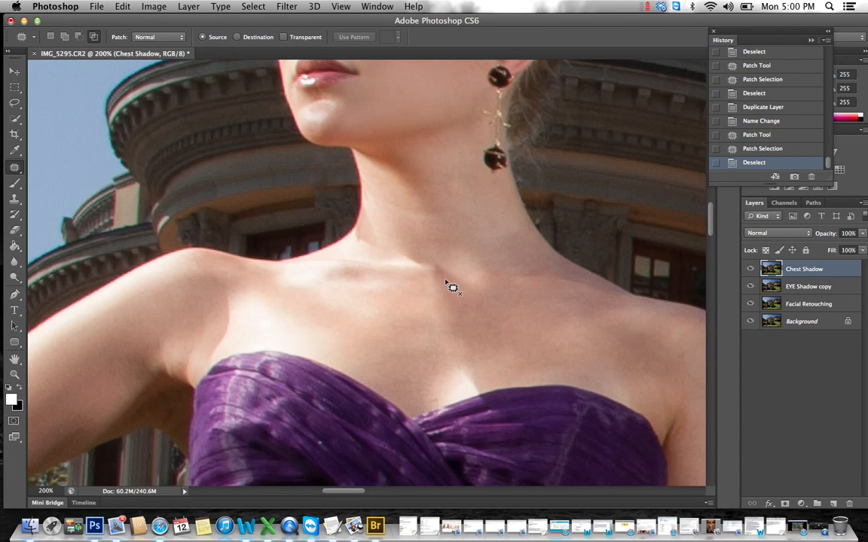
Patch the remaining shadow edge below the throat and the strip of shadow across the base of the neck.
mouse_move(455, 277)
mouse_down()
mouse_move(393, 279)
mouse_move(445, 272)
mouse_move(457, 303)
mouse_up()
key(super+d)
key(super+d)
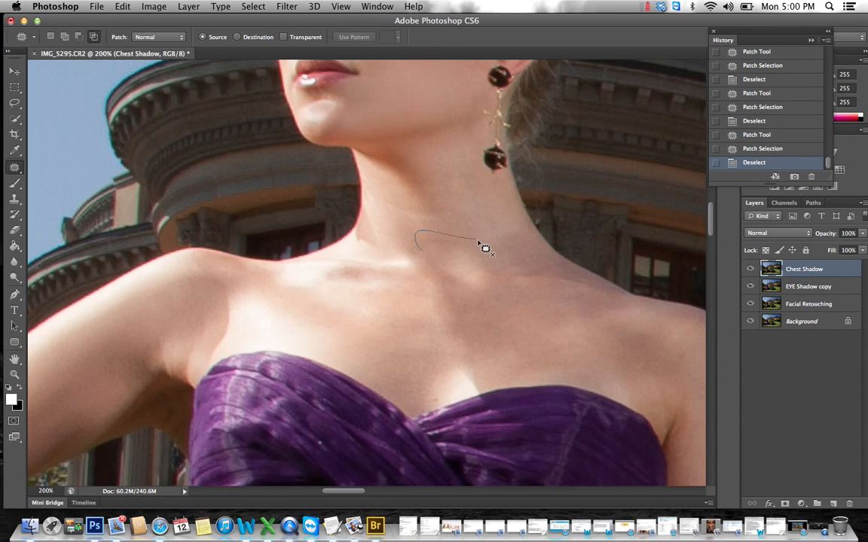
mouse_move(478, 240)
mouse_down()
mouse_move(459, 253)
mouse_move(463, 264)
mouse_up()
key(super+d)
Patch the uneven skin across the middle and shaded side of the chest with smoother skin nearby.
drag(487, 352, 441, 340)
key(super+d)
mouse_move(428, 275)
mouse_down()
mouse_move(496, 332)
mouse_move(485, 340)
mouse_up()
mouse_move(475, 328)
mouse_down()
mouse_move(441, 337)
mouse_move(508, 333)
mouse_move(558, 344)
mouse_move(517, 321)
mouse_move(526, 333)
mouse_move(576, 340)
mouse_move(577, 332)
mouse_up()
key(super+d)
key(super+d)
key(super+d)
mouse_move(530, 349)
mouse_down()
mouse_move(532, 327)
mouse_move(530, 343)
mouse_up()
drag(526, 330, 537, 308)
key(super+d)
Try to patch the skin below the throat with the chest skin beside it, and revert that patch.
mouse_move(450, 295)
mouse_down()
mouse_move(479, 293)
mouse_move(449, 304)
mouse_move(489, 271)
mouse_move(494, 319)
mouse_up()
key(super+d)
key(super+d)
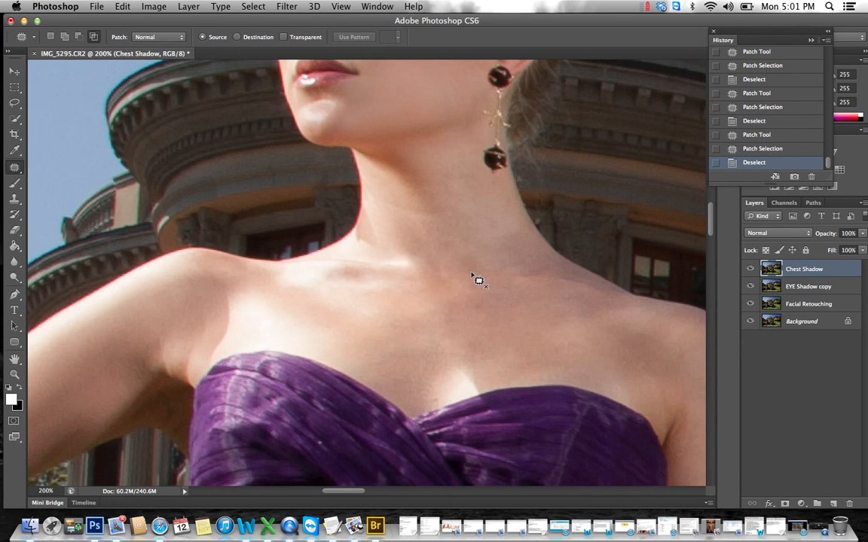
click(746, 121)
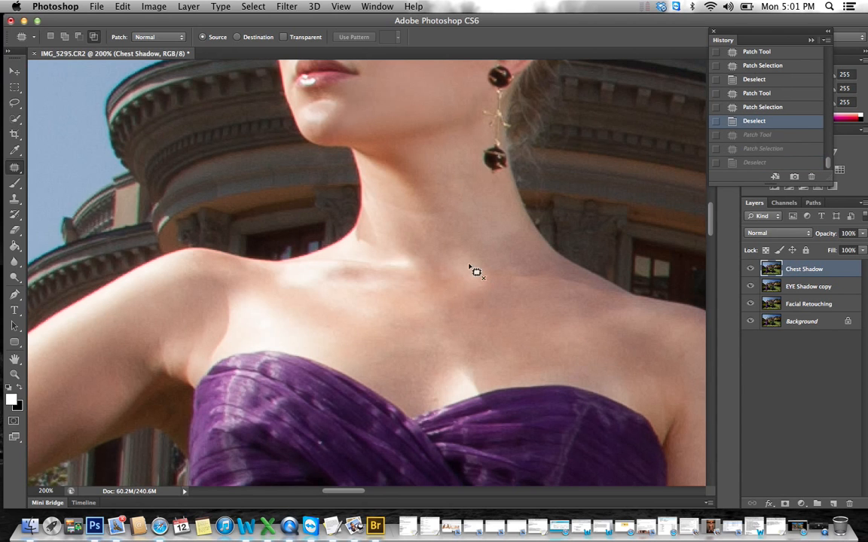
Patch the bright highlight just above the dress neckline with the darker chest skin above it.
mouse_move(482, 392)
mouse_down()
mouse_move(450, 384)
mouse_move(494, 391)
mouse_move(479, 349)
mouse_up()
key(super+d)
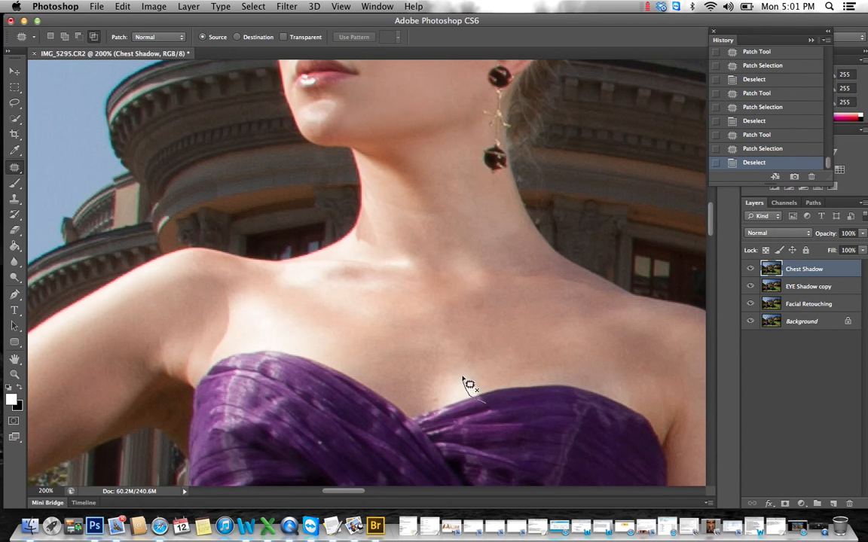
mouse_move(468, 385)
mouse_down()
mouse_move(484, 399)
mouse_move(433, 350)
mouse_up()
key(super+d)
mouse_move(482, 385)
mouse_down()
mouse_move(471, 393)
mouse_move(484, 401)
mouse_up()
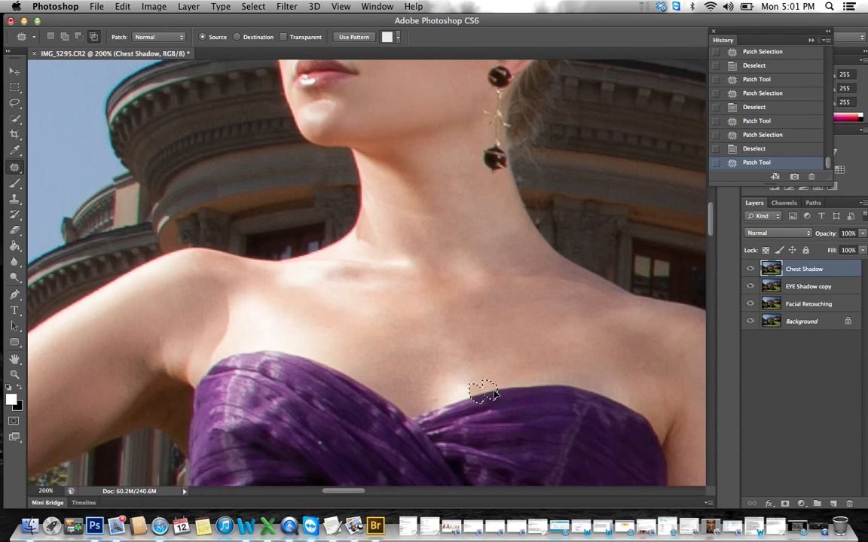
drag(494, 393, 452, 357)
key(super+d)
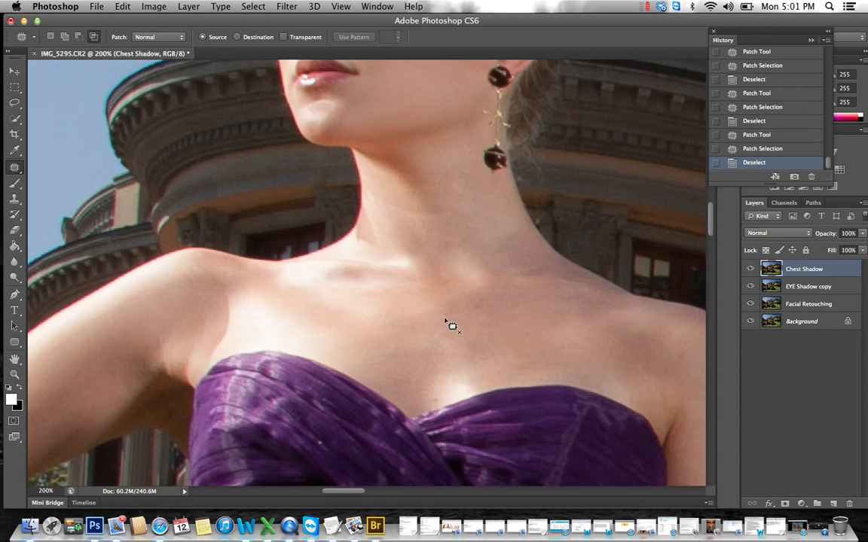
Patch the uneven skin at the base of the throat, on the neck and by the collarbone with smoother skin nearby.
mouse_move(434, 274)
mouse_down()
mouse_move(453, 276)
mouse_move(457, 293)
mouse_up()
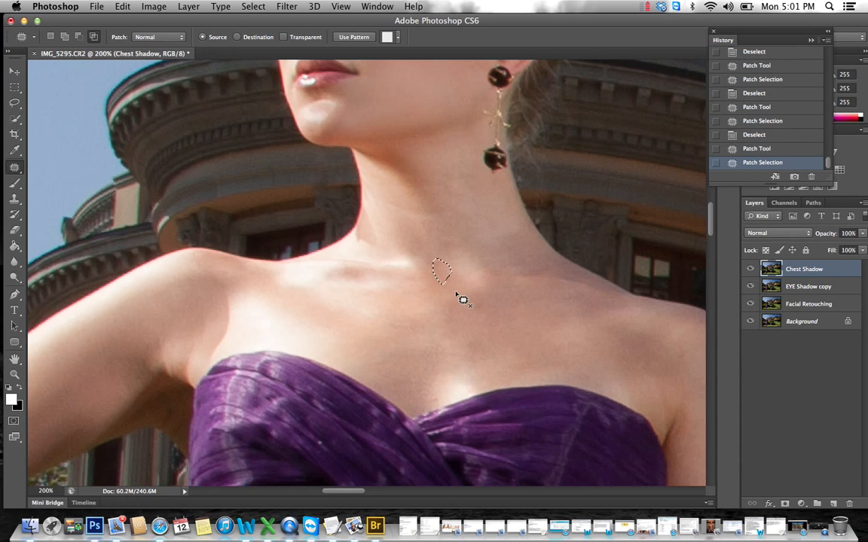
key(super+d)
mouse_move(463, 245)
mouse_down()
mouse_move(459, 211)
mouse_move(474, 184)
mouse_move(485, 213)
mouse_move(498, 227)
mouse_move(512, 224)
mouse_up()
key(super+d)
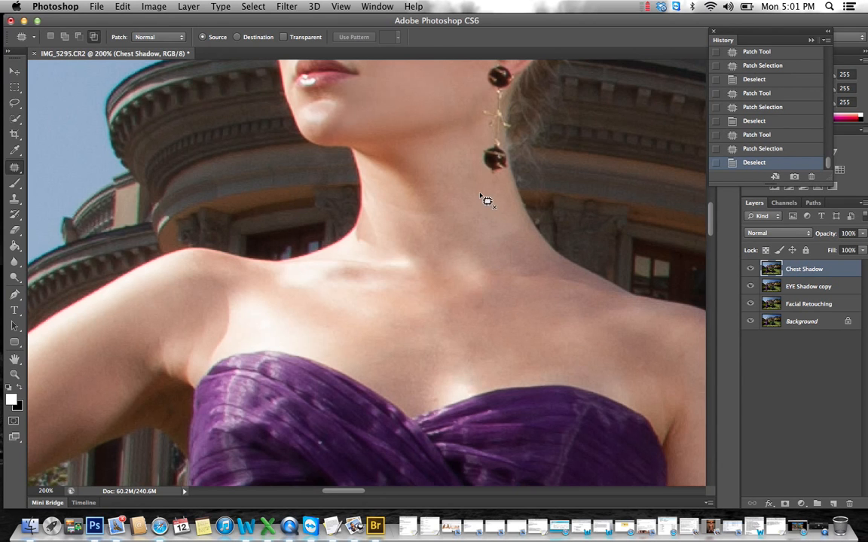
mouse_move(445, 171)
mouse_down()
mouse_move(470, 166)
mouse_move(473, 191)
mouse_up()
key(super+d)
mouse_move(386, 246)
mouse_down()
mouse_move(386, 259)
mouse_move(386, 242)
mouse_move(408, 258)
mouse_up()
key(super+d)
key(super+d)
Enlarge the Clone Stamp brush to 80 and blend the patched skin in the middle of the chest and below the throat.
click(15, 197)
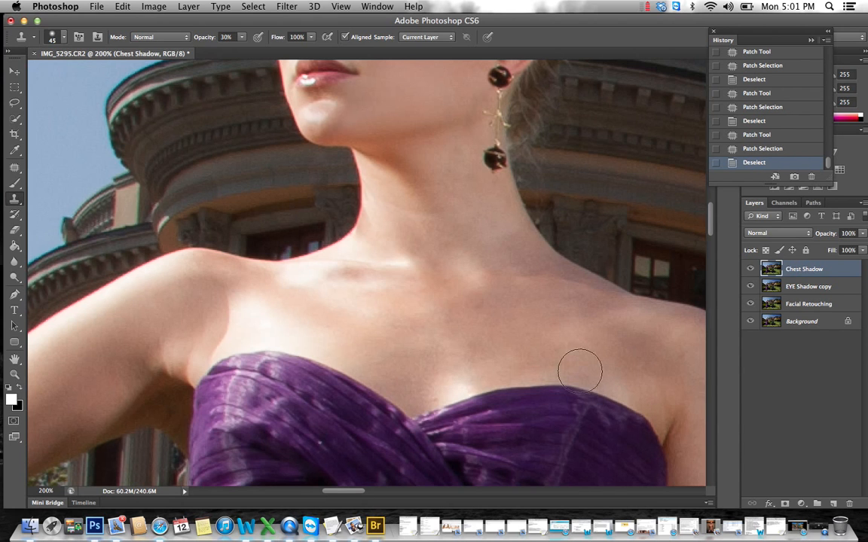
key(bracketright)
key(bracketright)
key(bracketright)
key(bracketright)
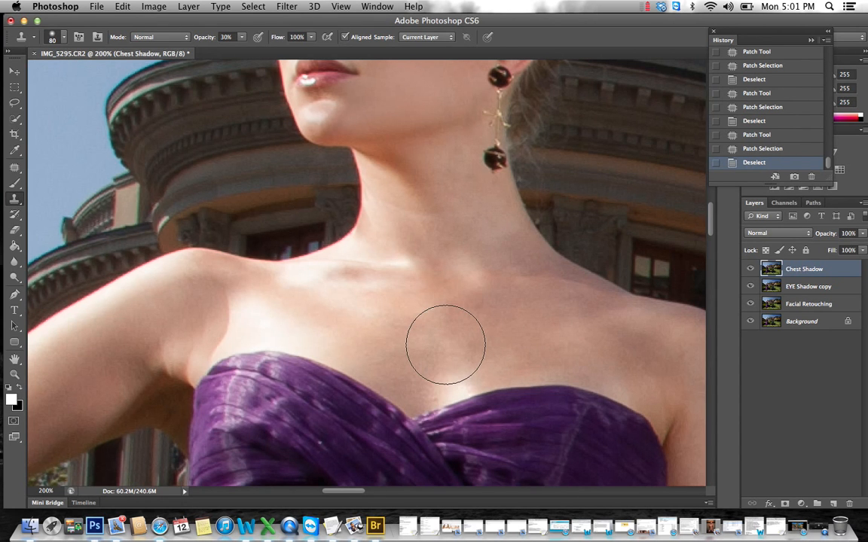
alt+click(411, 329)
click(440, 339)
click(450, 319)
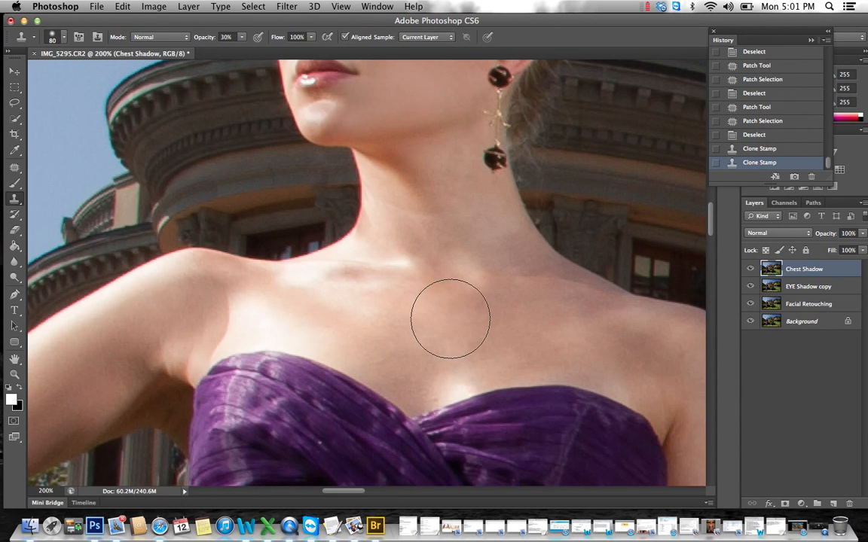
alt+click(510, 325)
click(489, 305)
click(474, 274)
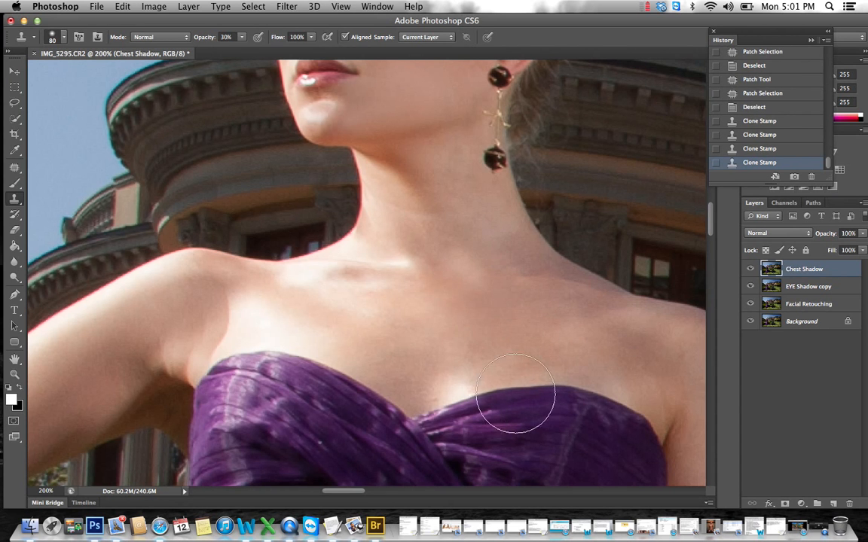
Clone smooth skin over the patch above the neckline dip, the chest beside it and the lower side of the neck.
alt+click(448, 356)
click(433, 382)
alt+click(416, 341)
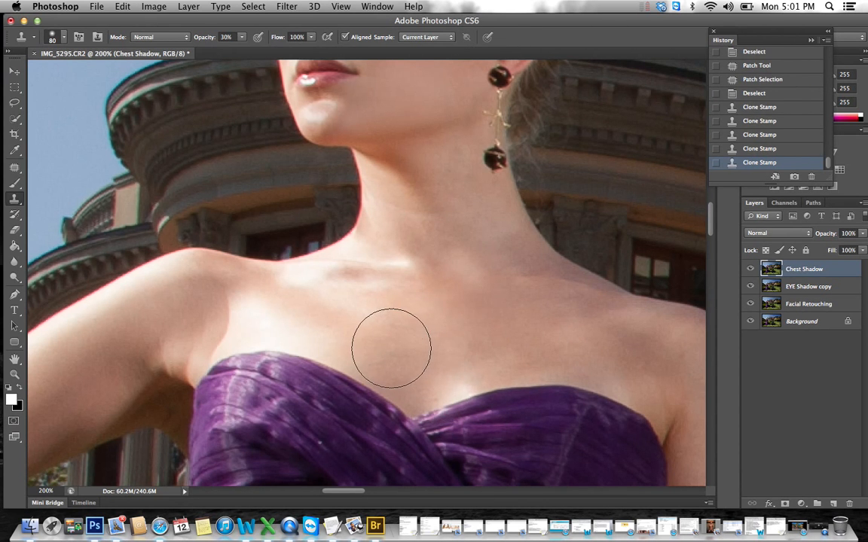
click(394, 347)
click(501, 252)
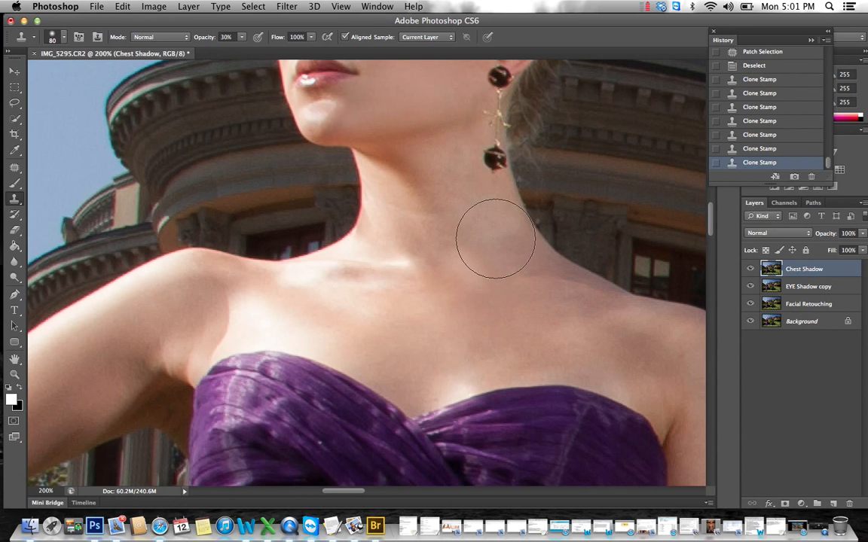
Revert the last two clone strokes on the neck and clone that skin again with a size 50 brush.
click(455, 185)
click(454, 172)
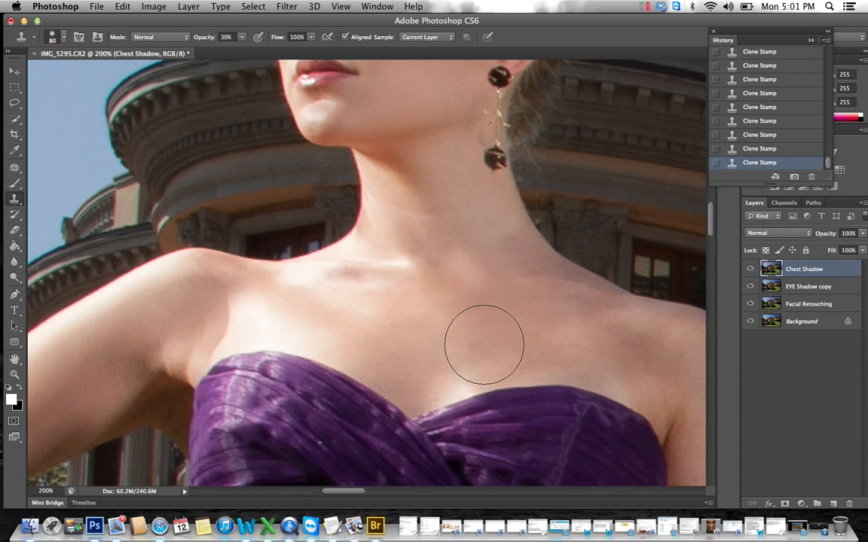
key(super+z)
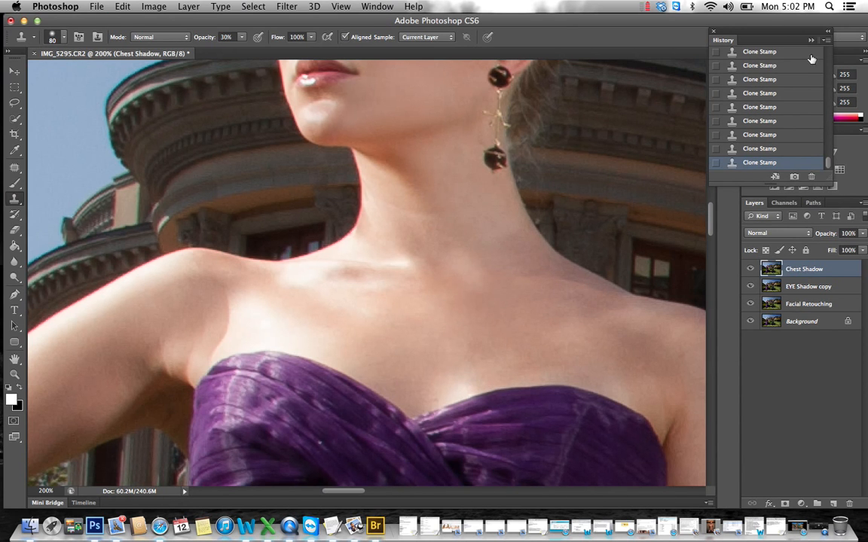
click(759, 136)
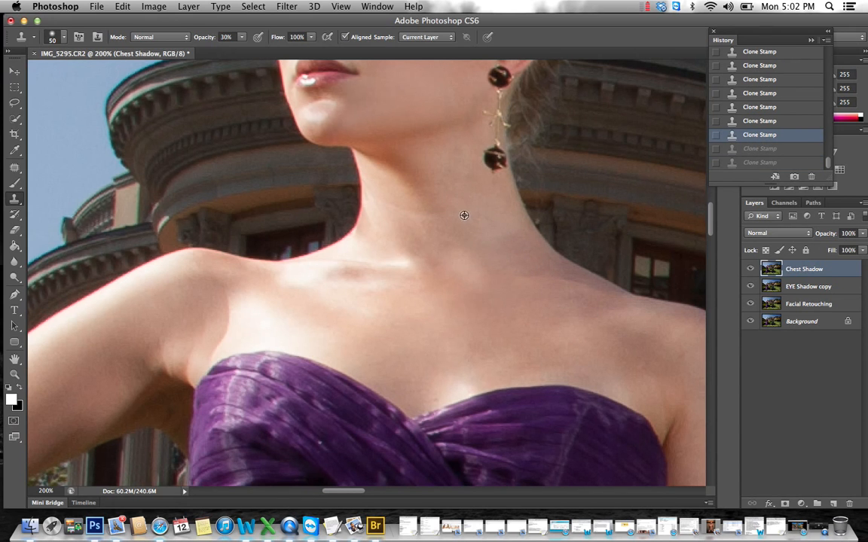
click(449, 177)
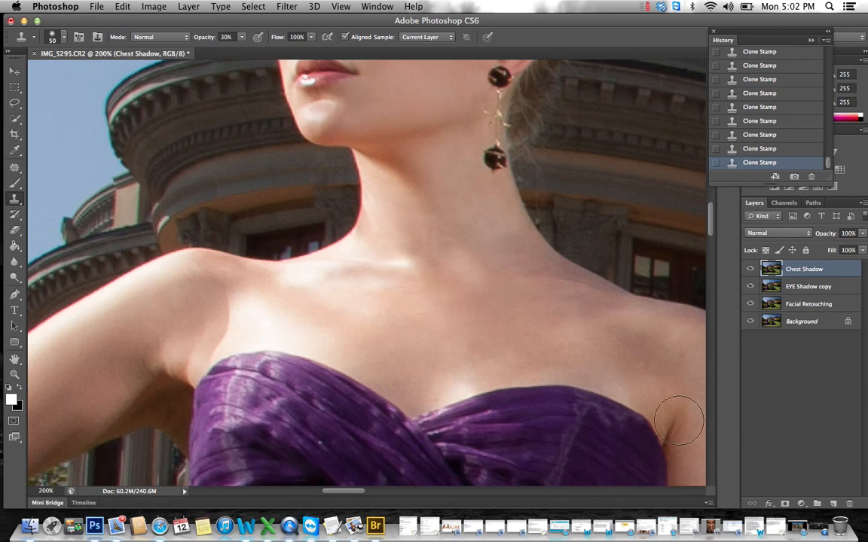
Patch the skin along the dress edge near the raised arm's armpit and the smear there with clear chest skin.
click(14, 168)
mouse_move(219, 351)
mouse_down()
mouse_move(222, 294)
mouse_move(240, 323)
mouse_move(272, 321)
mouse_up()
key(ctrl+d)
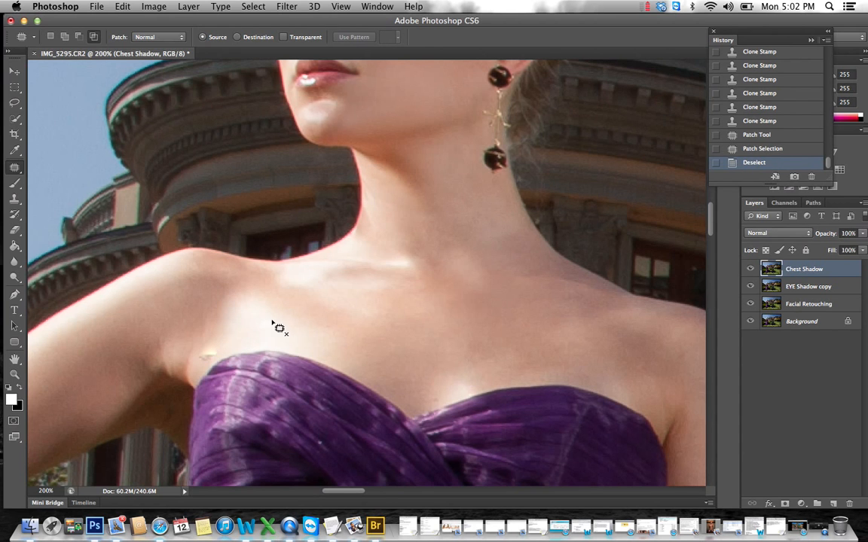
drag(215, 359, 226, 346)
drag(215, 351, 245, 329)
key(ctrl+d)
Patch the skin around the armpit crease beside the dress with smoother skin from the shoulder above.
mouse_move(202, 379)
mouse_down()
mouse_move(203, 342)
mouse_move(180, 306)
mouse_up()
key(ctrl+d)
mouse_move(167, 367)
mouse_down()
mouse_move(172, 340)
mouse_move(169, 348)
mouse_up()
mouse_move(167, 342)
mouse_down()
mouse_move(166, 292)
mouse_move(199, 290)
mouse_up()
key(super+d)
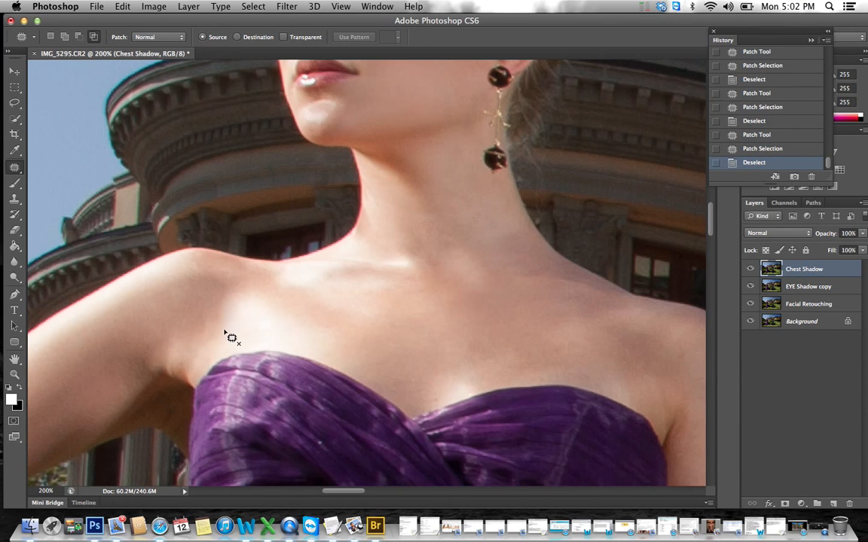
Patch the shadow edge on the front of the raised arm's shoulder with the even skin beside it.
mouse_move(225, 331)
mouse_down()
mouse_move(255, 289)
mouse_move(238, 318)
mouse_up()
mouse_move(230, 298)
mouse_down()
mouse_move(197, 298)
mouse_move(188, 286)
mouse_up()
key(super+d)
mouse_move(219, 319)
mouse_down()
mouse_move(251, 293)
mouse_move(236, 312)
mouse_up()
mouse_move(228, 300)
mouse_down()
mouse_move(195, 314)
mouse_move(214, 321)
mouse_move(178, 304)
mouse_up()
key(super+d)
key(super+d)
Patch the dark, uneven skin on the underside of the raised upper arm near the armpit with smoother arm skin.
drag(178, 366, 143, 326)
key(super+d)
mouse_move(186, 392)
mouse_down()
mouse_move(160, 367)
mouse_move(157, 342)
mouse_move(147, 370)
mouse_up()
key(super+d)
mouse_move(143, 360)
mouse_down()
mouse_move(156, 341)
mouse_move(122, 339)
mouse_up()
key(super+d)
mouse_move(145, 370)
mouse_down()
mouse_move(167, 326)
mouse_move(140, 331)
mouse_up()
key(super+d)
Patch the blemish on the bent forearm of the model in the purple dress with clear skin beside it.
drag(319, 20, 395, 20)
scroll(392, 322, down, 2)
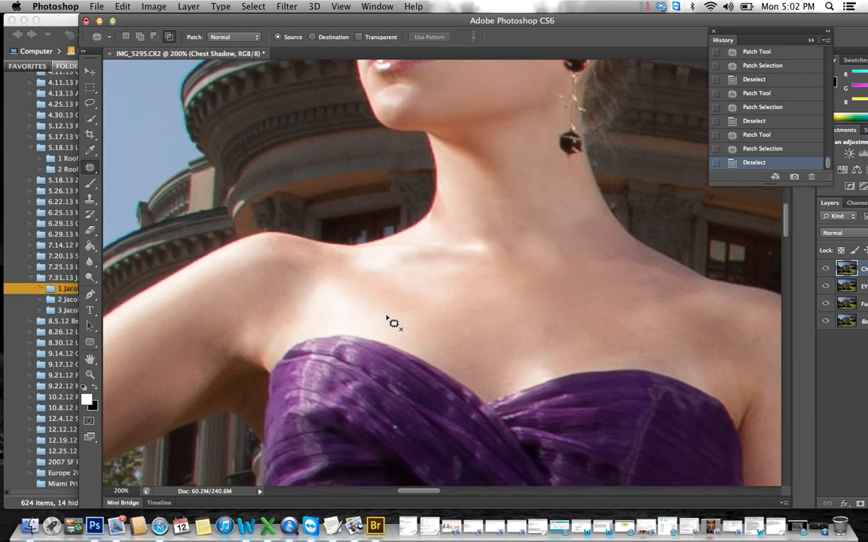
scroll(393, 322, down, 3)
scroll(393, 321, left, 8)
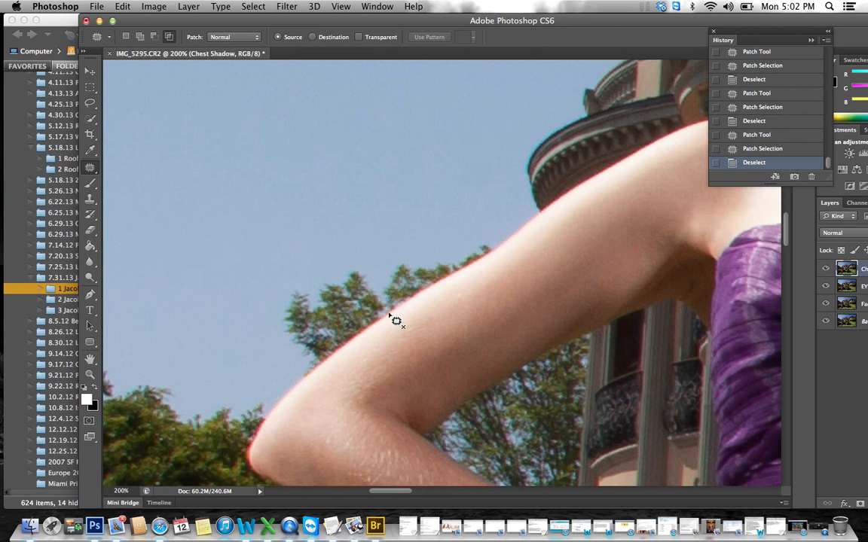
scroll(393, 322, down, 4)
scroll(396, 318, down, 3)
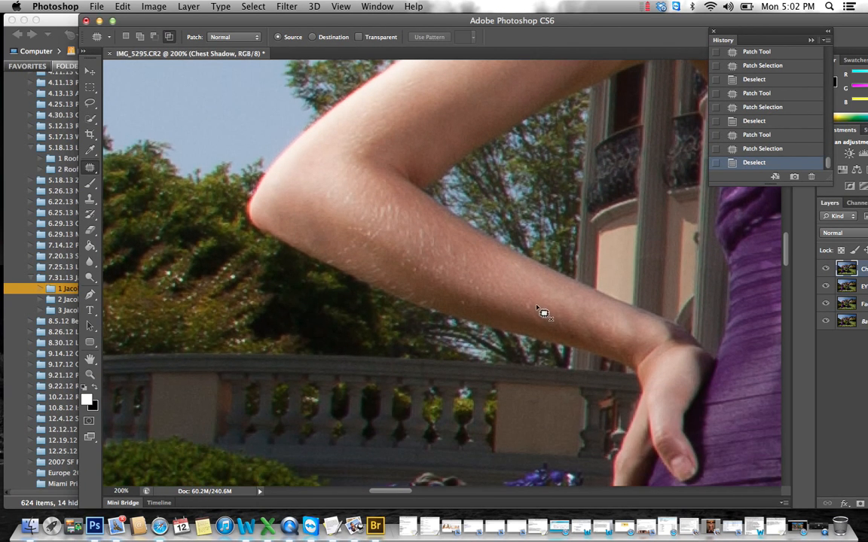
mouse_move(535, 313)
mouse_down()
mouse_move(527, 298)
mouse_move(532, 312)
mouse_move(560, 300)
mouse_up()
key(super+d)
Clone clean skin over the small spots and uneven patches on the purple-dress model's hanging arm with the Clone Stamp.
scroll(623, 317, right, 10)
scroll(622, 316, right, 10)
scroll(591, 314, up, 5)
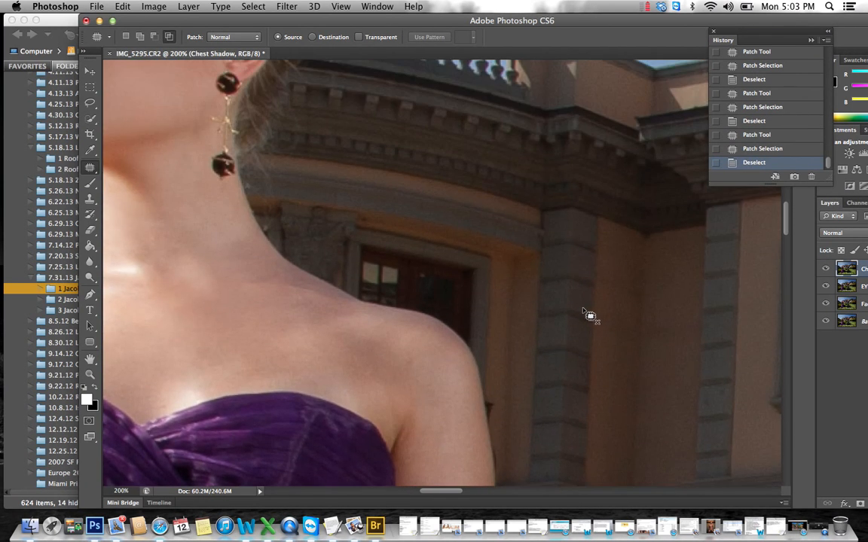
scroll(588, 314, down, 3)
scroll(588, 314, down, 2)
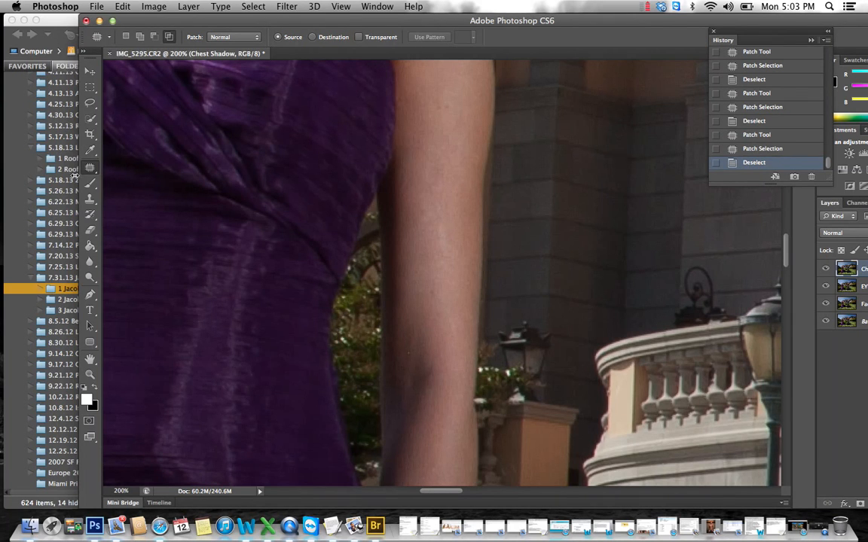
click(89, 199)
alt+click(441, 201)
click(441, 233)
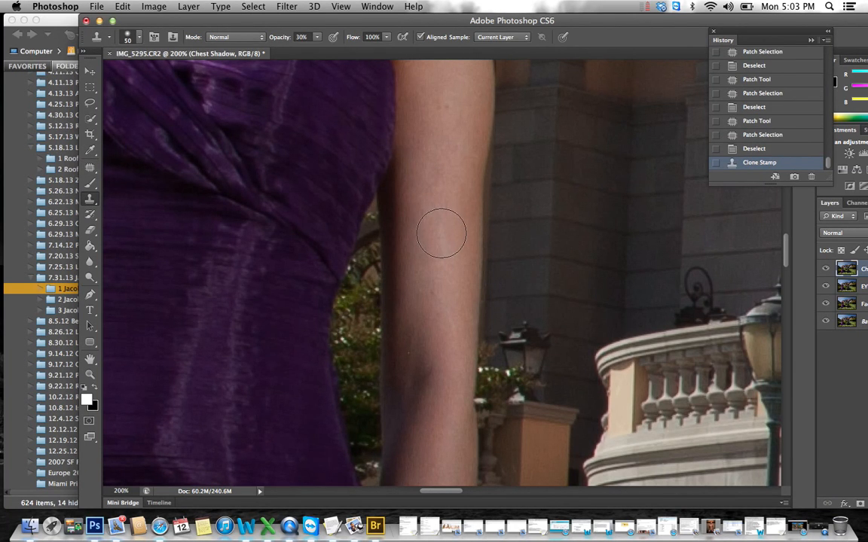
click(442, 233)
click(441, 247)
click(443, 155)
click(444, 106)
click(444, 90)
click(440, 211)
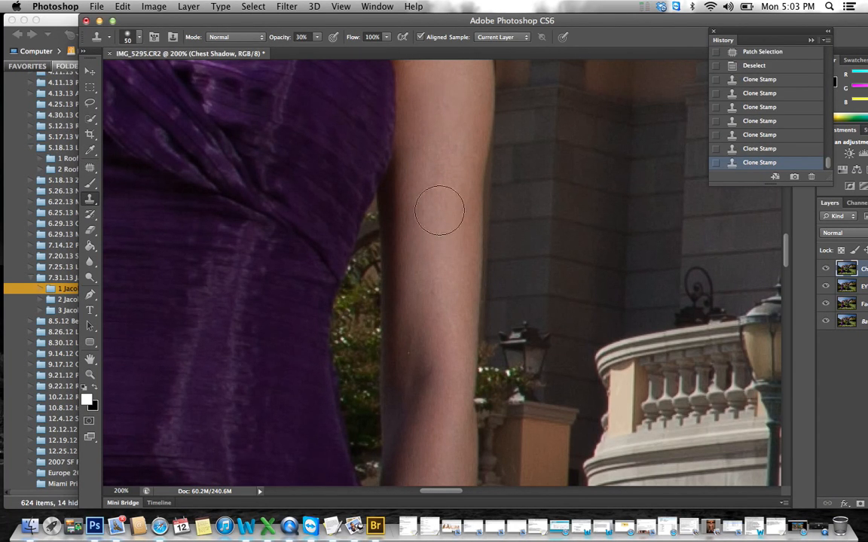
click(398, 267)
click(397, 197)
Patch the shadowed skin where the purple-dress model's neck meets her shoulder, and the area beside it, with smoother skin nearby.
scroll(397, 197, up, 8)
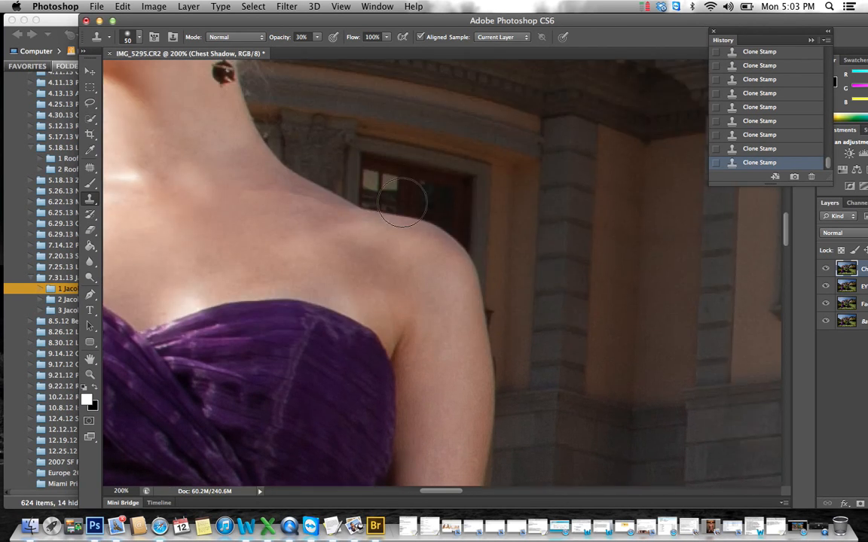
scroll(402, 202, up, 5)
scroll(397, 199, down, 2)
scroll(354, 193, left, 2)
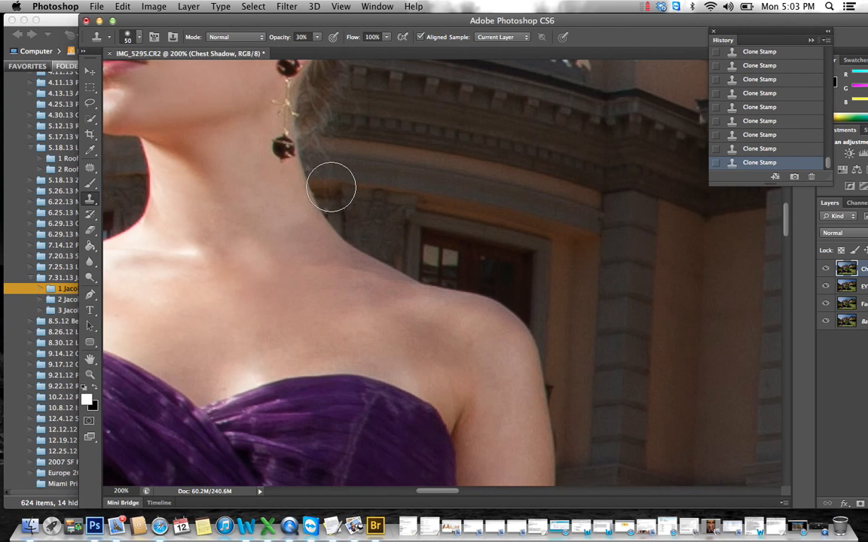
click(90, 167)
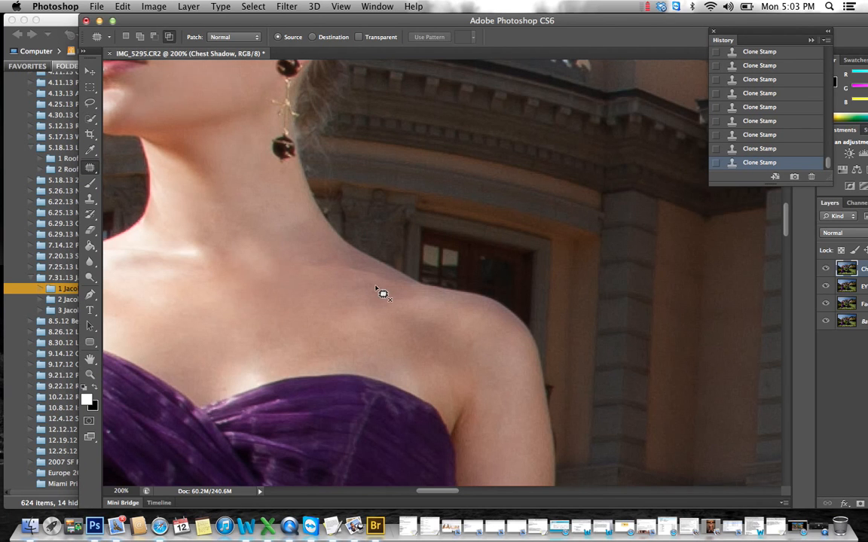
mouse_move(383, 294)
mouse_down()
mouse_move(333, 258)
mouse_move(396, 291)
mouse_move(383, 295)
mouse_up()
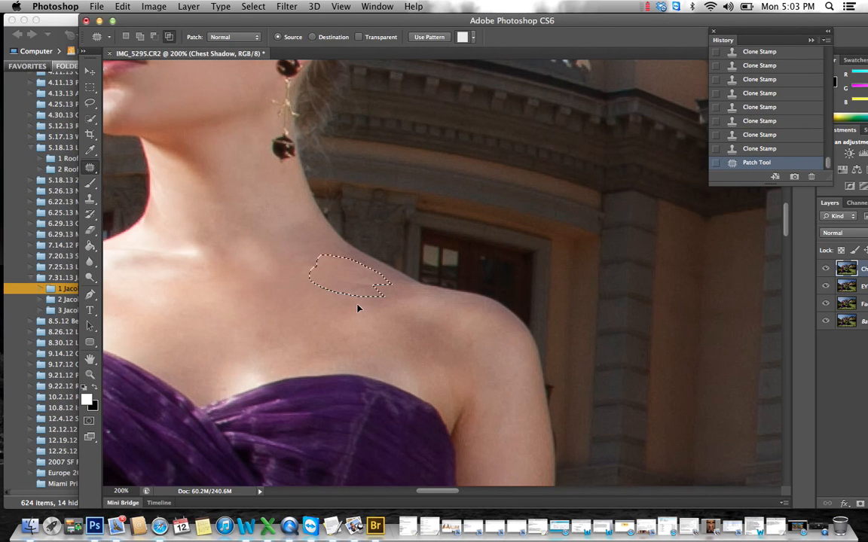
key(super+d)
mouse_move(299, 265)
mouse_down()
mouse_move(331, 265)
mouse_move(349, 308)
mouse_up()
key(super+d)
Patch the dark spot near the elbow of the model in the black dress with clear skin just above it.
scroll(258, 192, up, 5)
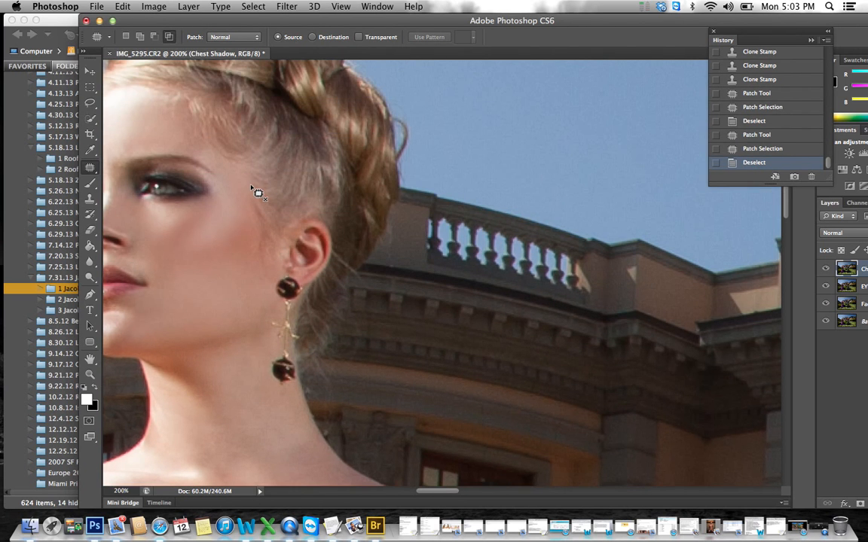
scroll(260, 193, left, 8)
scroll(264, 193, right, 2)
scroll(263, 194, right, 12)
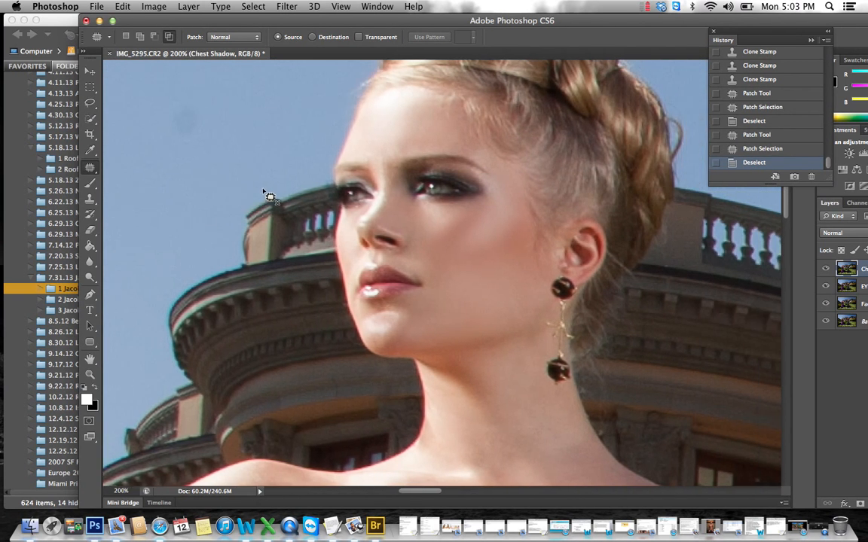
scroll(264, 194, right, 10)
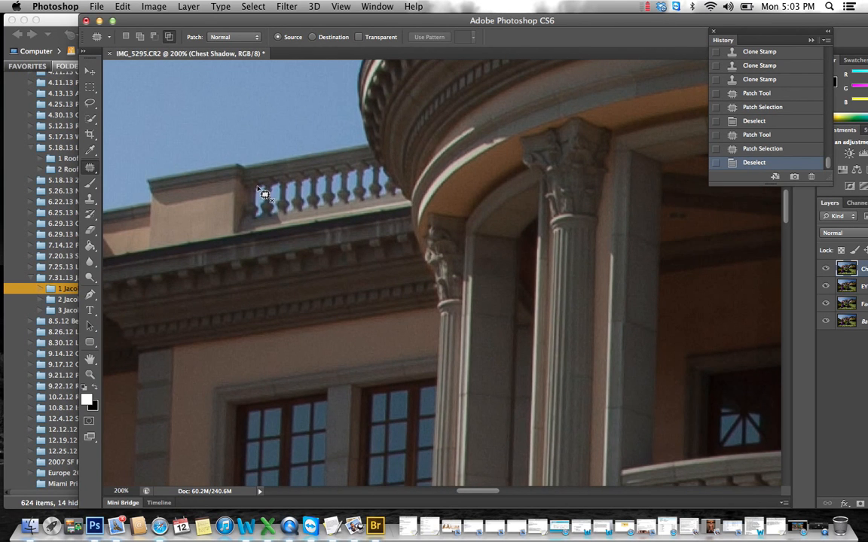
scroll(260, 190, down, 8)
scroll(257, 187, right, 6)
scroll(255, 186, down, 1)
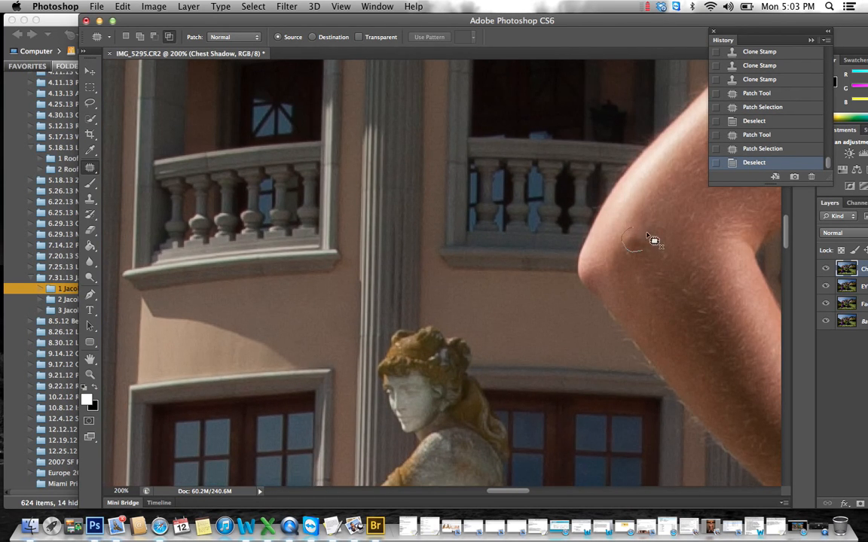
drag(646, 233, 631, 228)
drag(639, 235, 656, 207)
key(super+d)
Patch the uneven skin on the black-dress model's neck below the chin shadow with smoother neck skin.
scroll(680, 215, right, 8)
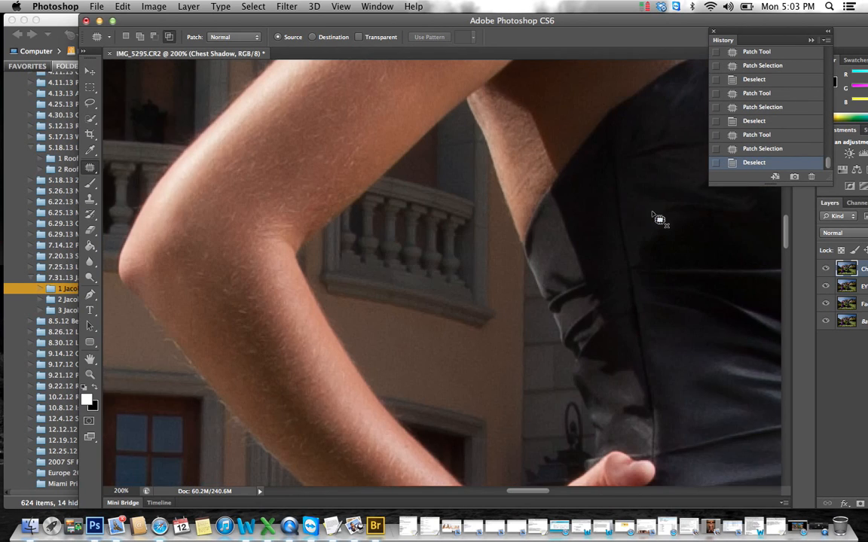
scroll(657, 218, right, 15)
scroll(640, 217, left, 5)
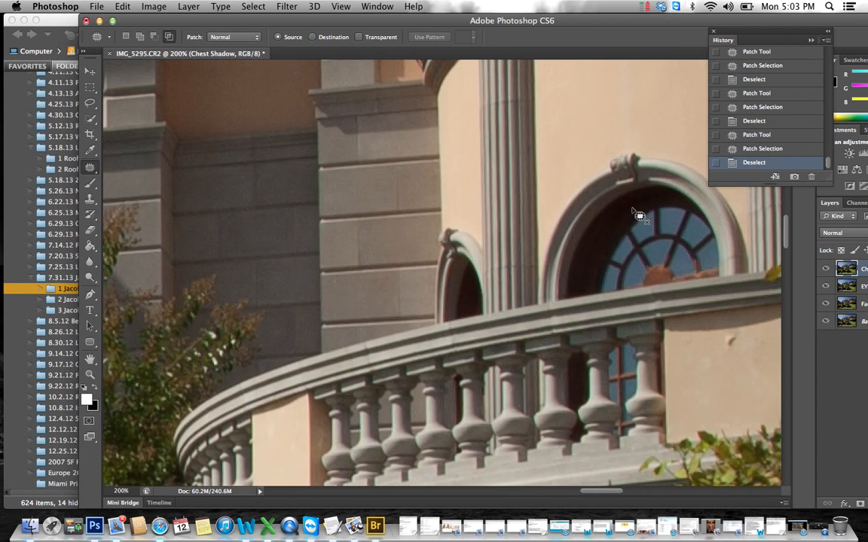
scroll(638, 217, left, 12)
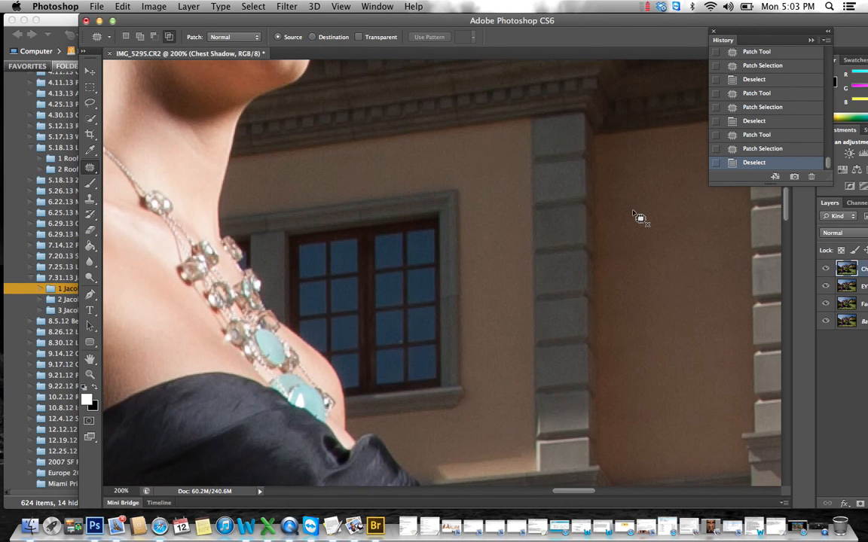
scroll(639, 218, up, 5)
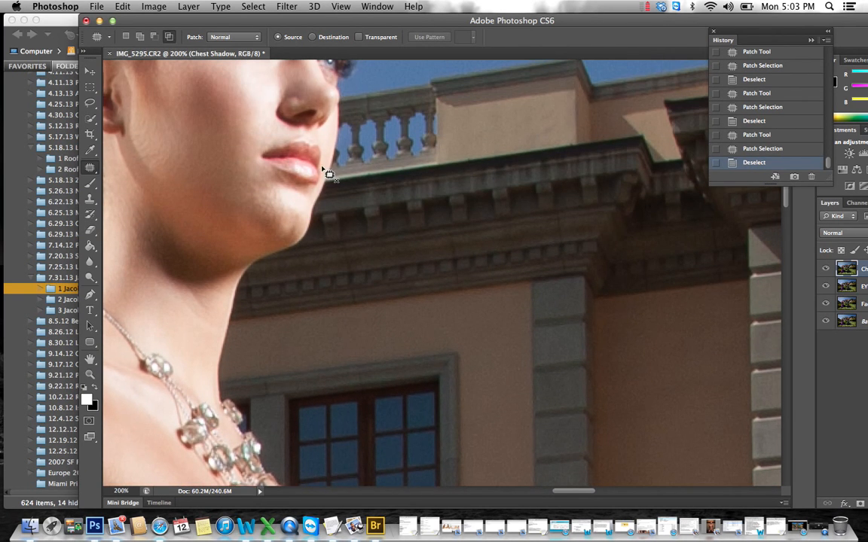
mouse_move(214, 303)
mouse_down()
mouse_move(209, 308)
mouse_move(219, 302)
mouse_move(214, 294)
mouse_move(208, 326)
mouse_up()
key(super+d)
drag(183, 295, 207, 315)
mouse_move(193, 309)
mouse_down()
mouse_move(186, 324)
mouse_move(203, 322)
mouse_move(202, 311)
mouse_move(186, 329)
mouse_up()
key(super+d)
key(super+d)
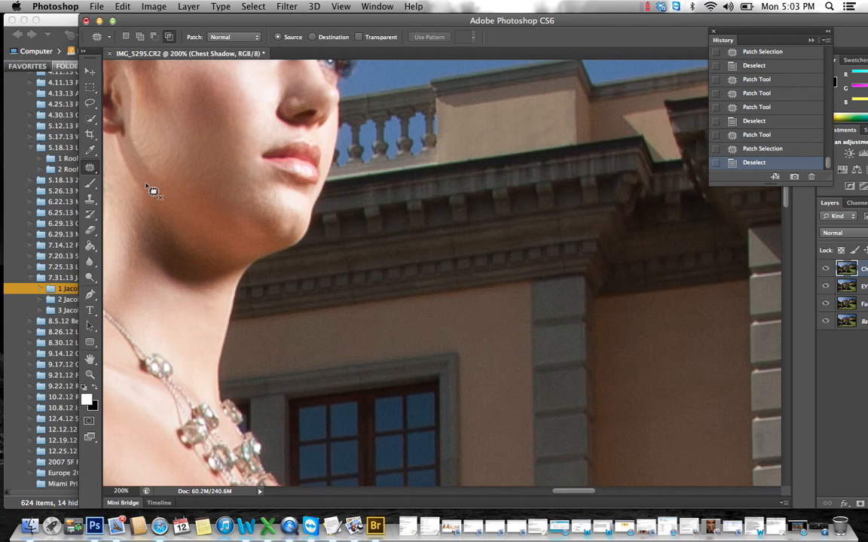
Duplicate the Chest Shadow layer to continue retouching the black-dress model's face on a copy.
scroll(145, 186, up, 5)
scroll(150, 192, left, 5)
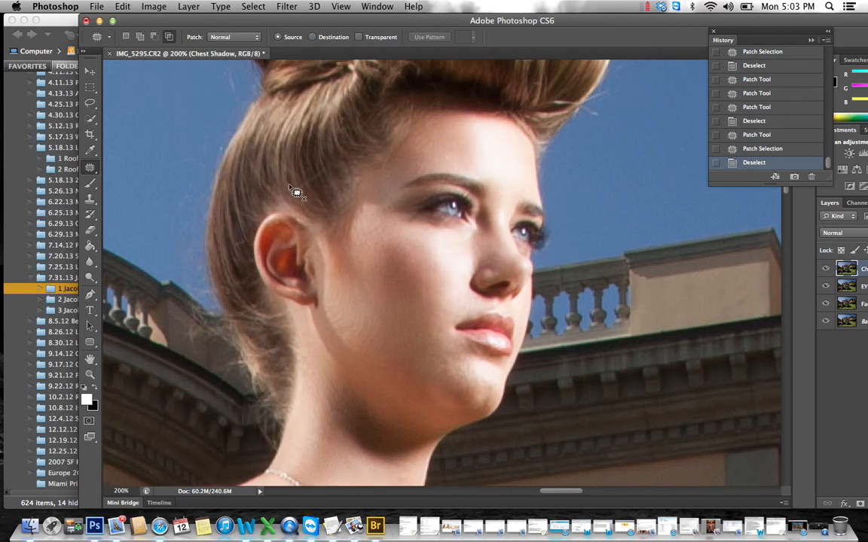
scroll(413, 382, down, 5)
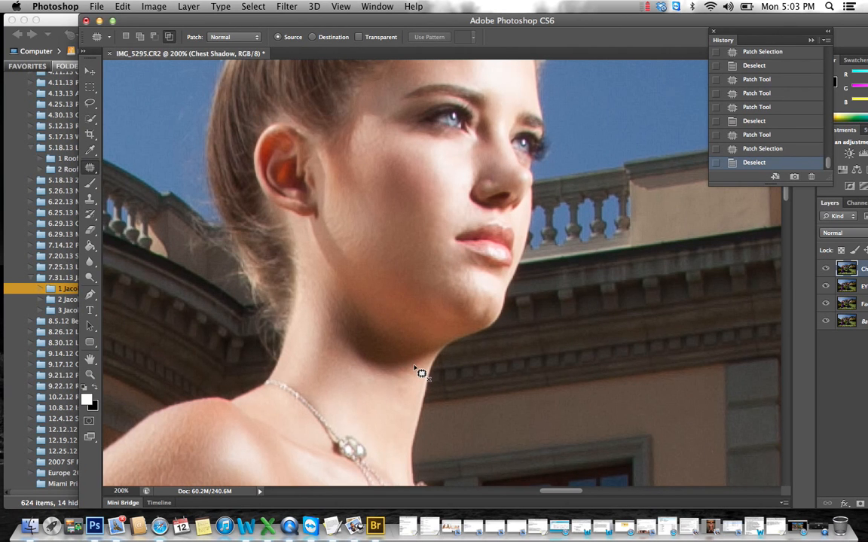
scroll(332, 170, up, 5)
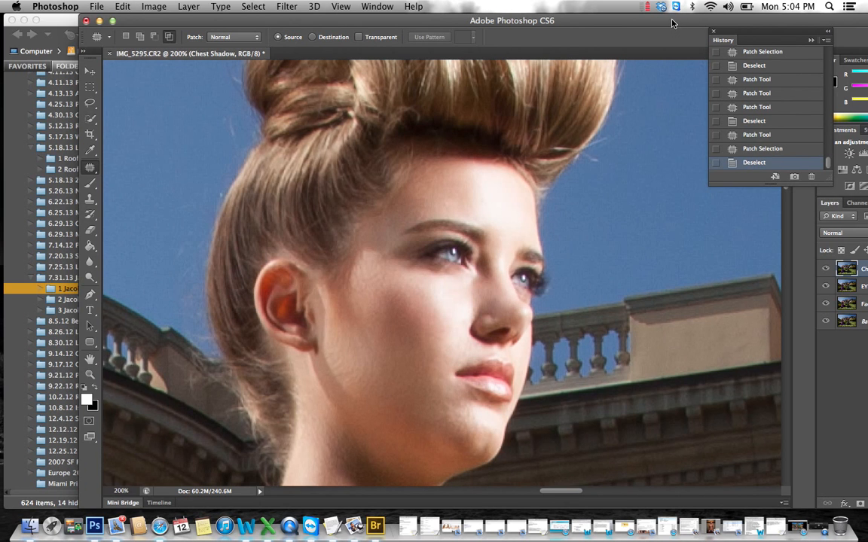
drag(673, 23, 591, 21)
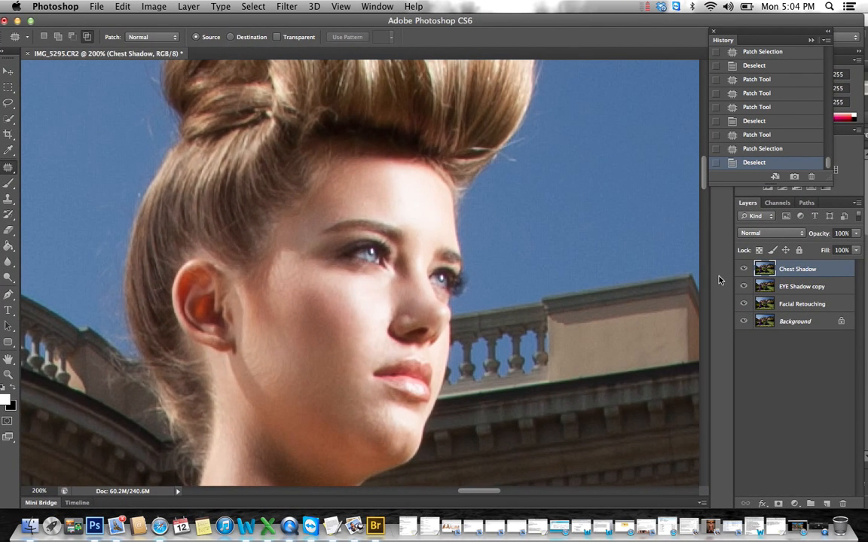
drag(803, 272, 827, 503)
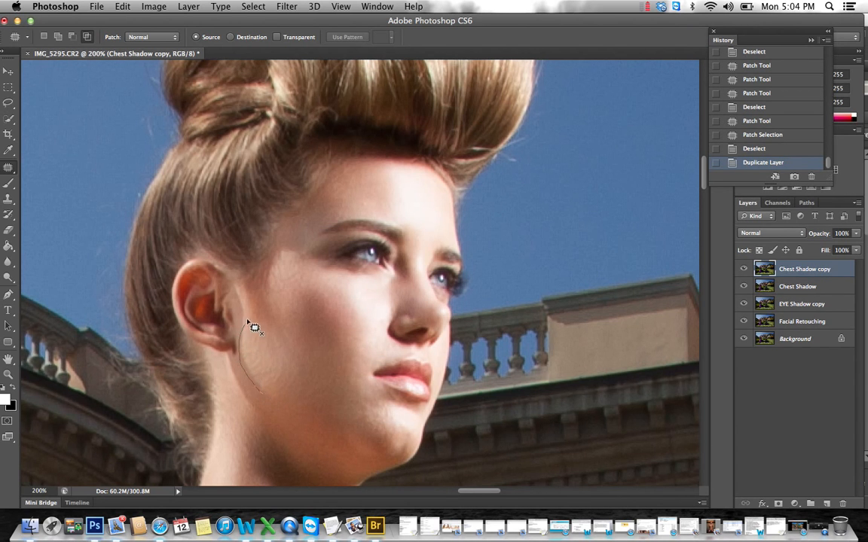
Patch the fine hairs on the cheek and jaw below the black-dress model's ear with smooth skin from the lower cheek.
drag(296, 376, 314, 422)
key(ctrl+d)
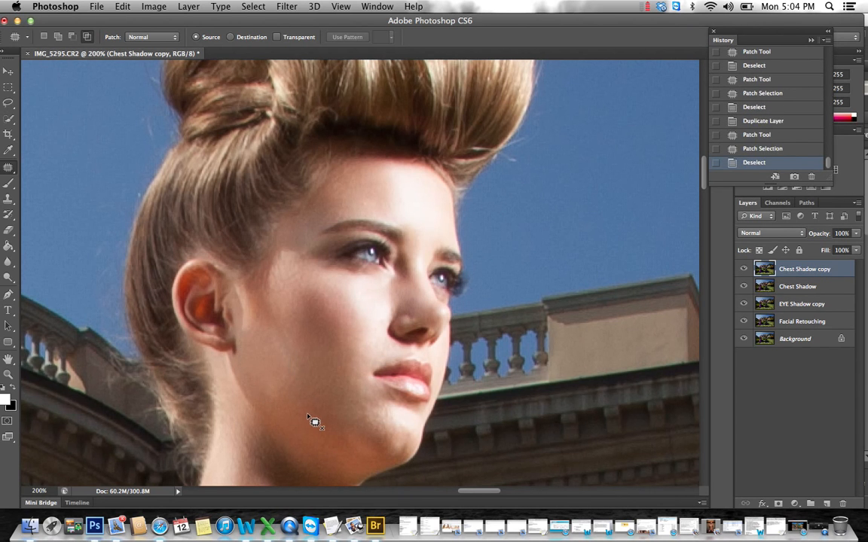
mouse_move(258, 379)
mouse_down()
mouse_move(333, 369)
mouse_move(314, 406)
mouse_up()
key(ctrl+d)
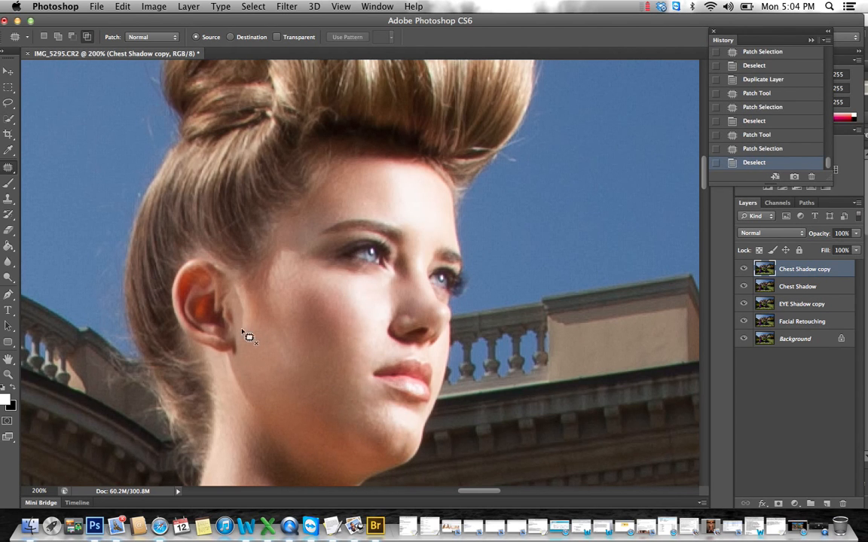
Patch the fine hairs directly in front of the black-dress model's ear with smoother skin from lower on the cheek.
drag(247, 292, 237, 286)
drag(256, 320, 267, 368)
key(ctrl+d)
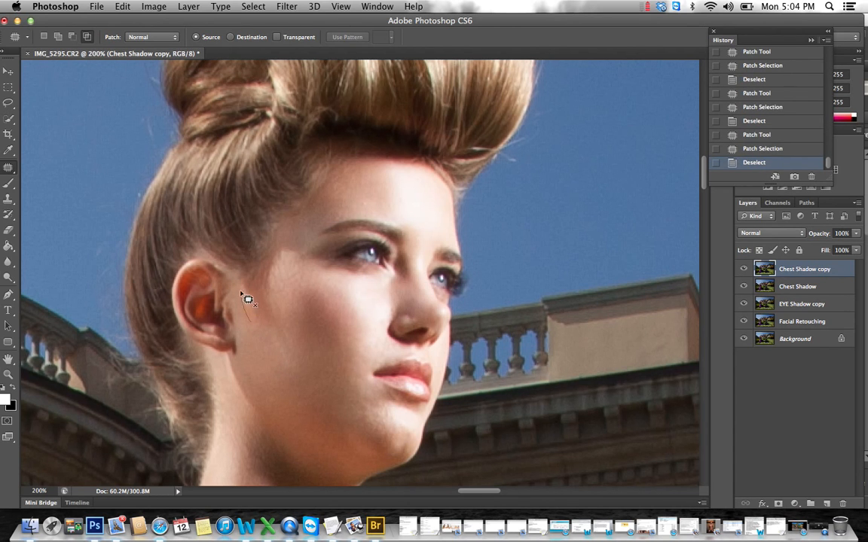
drag(257, 316, 251, 320)
drag(247, 305, 253, 359)
key(super+d)
Patch the small area near the outer end of the eyebrow with forehead skin, and the spot on the cheek with skin beside it.
drag(311, 219, 319, 225)
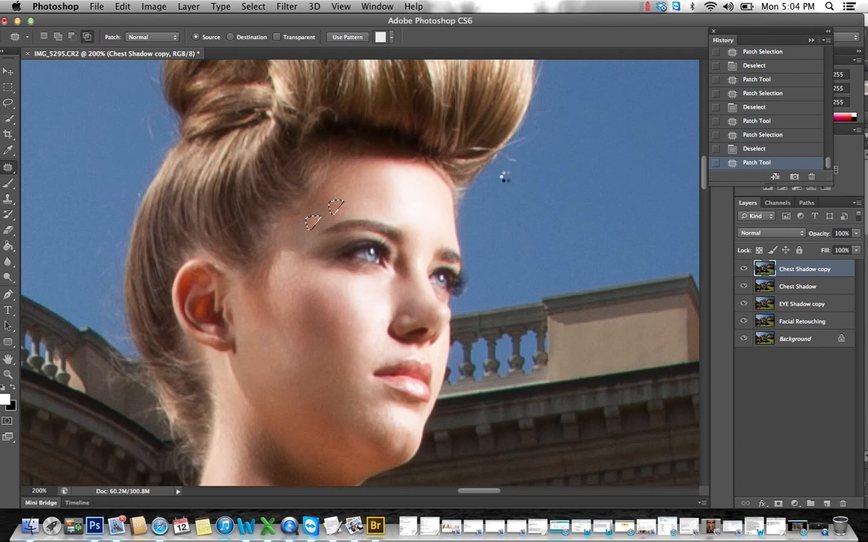
key(super+d)
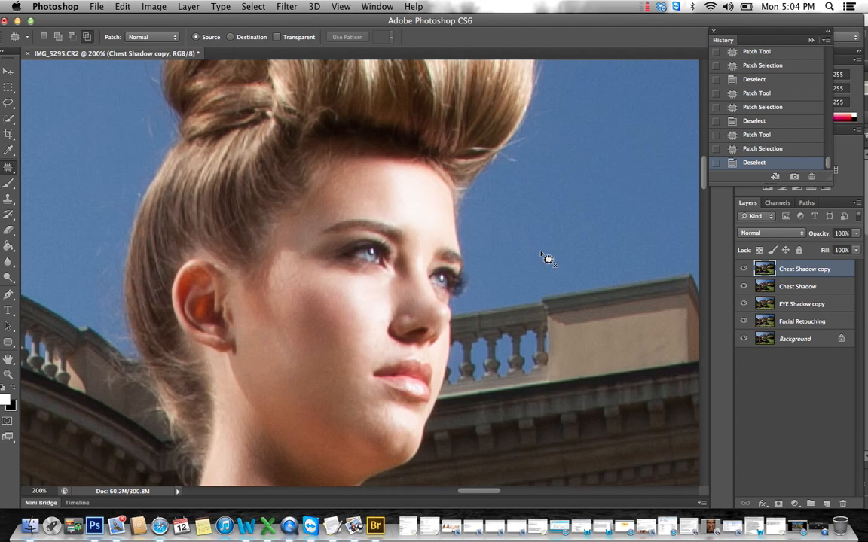
scroll(546, 259, down, 2)
scroll(547, 258, down, 5)
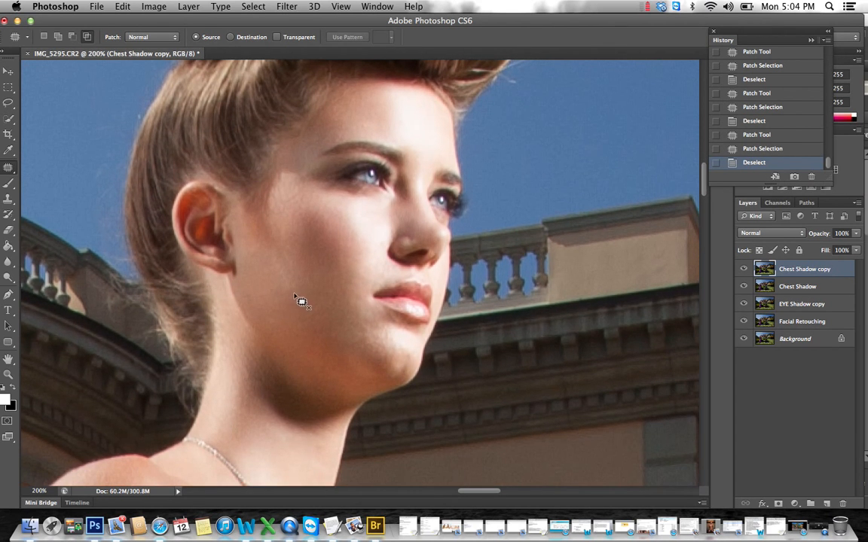
mouse_move(316, 289)
mouse_down()
mouse_move(300, 283)
mouse_move(291, 291)
mouse_move(304, 312)
mouse_move(323, 309)
mouse_up()
key(ctrl+d)
Patch the bright jawline edge below the earlobe and the jaw-to-neck transition beneath it with nearby skin, working at 400% zoom.
click(9, 375)
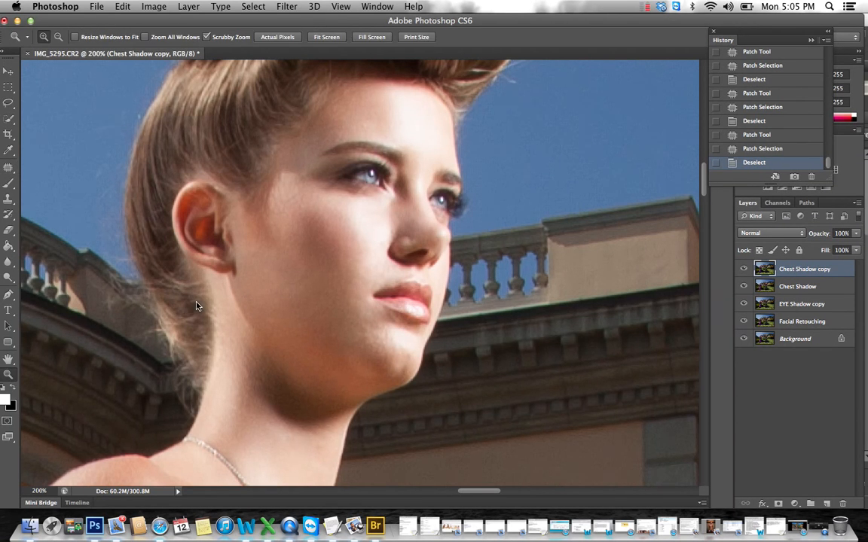
click(195, 304)
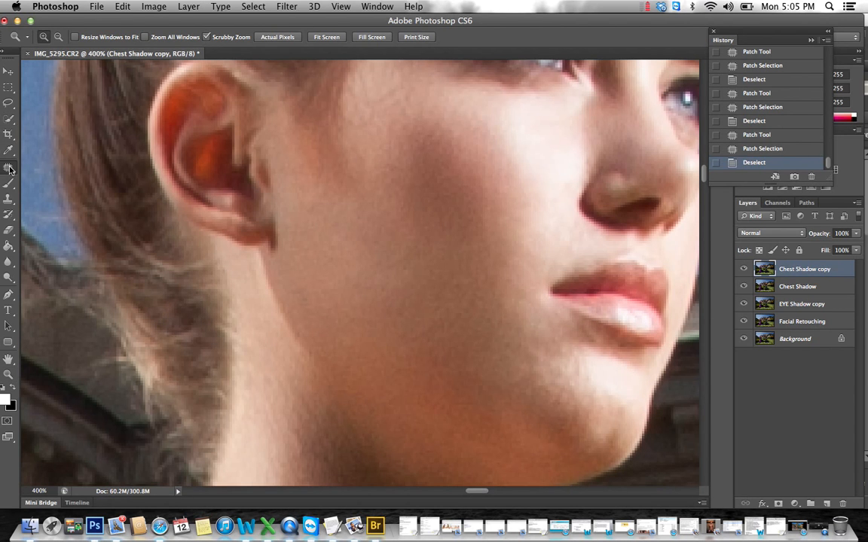
click(8, 167)
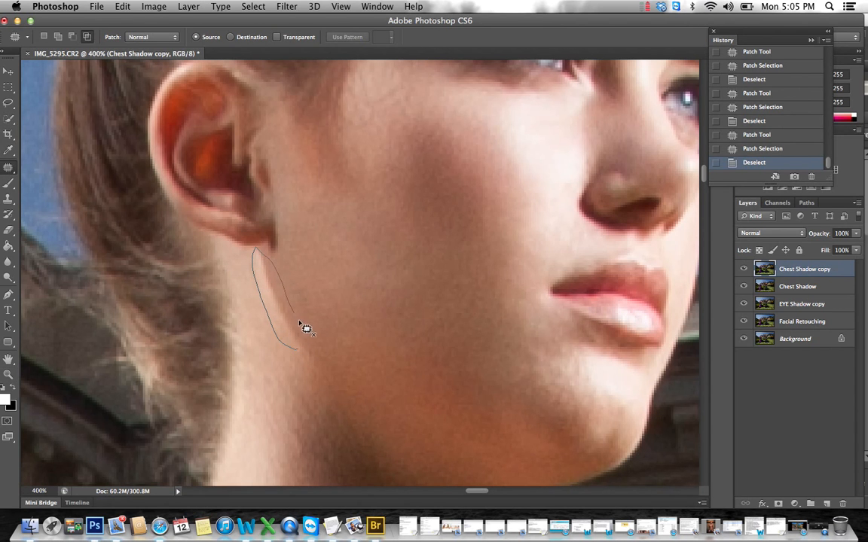
mouse_move(299, 321)
mouse_down()
mouse_move(276, 384)
mouse_move(376, 358)
mouse_move(369, 362)
mouse_up()
click(275, 384)
mouse_move(322, 360)
mouse_down()
mouse_move(327, 397)
mouse_move(269, 331)
mouse_move(326, 343)
mouse_move(345, 389)
mouse_up()
click(329, 400)
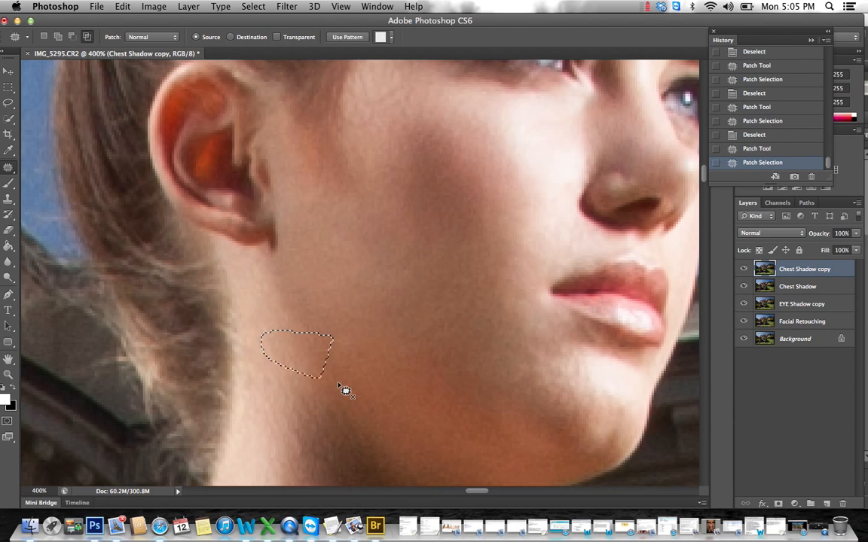
Clear the jawline patch selection and examine the black-dress model's jaw, cheeks, eyes and forehead for uneven skin.
click(345, 390)
scroll(381, 391, down, 5)
scroll(381, 392, up, 5)
scroll(382, 393, down, 3)
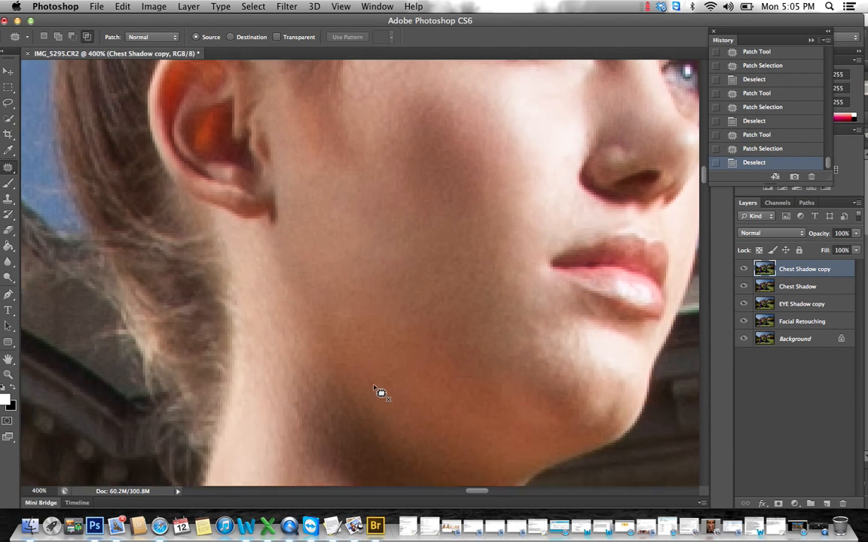
scroll(465, 369, up, 5)
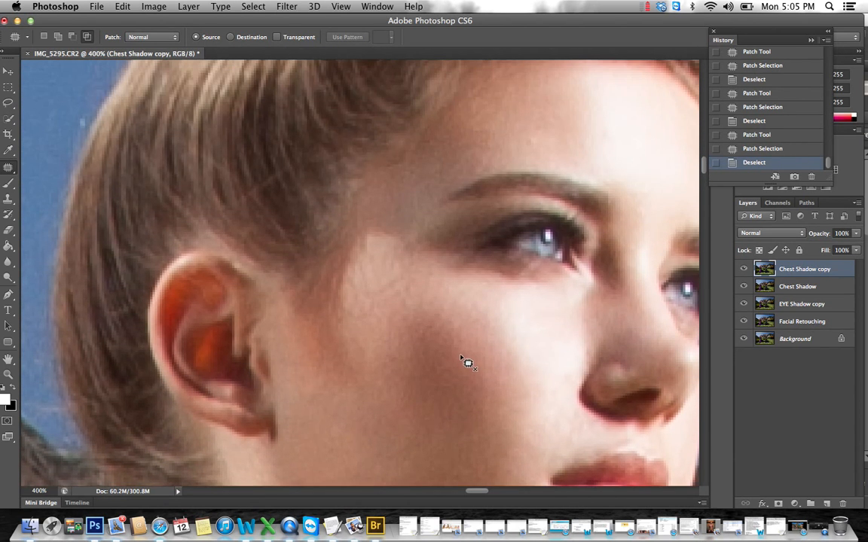
scroll(465, 366, right, 5)
scroll(333, 349, up, 3)
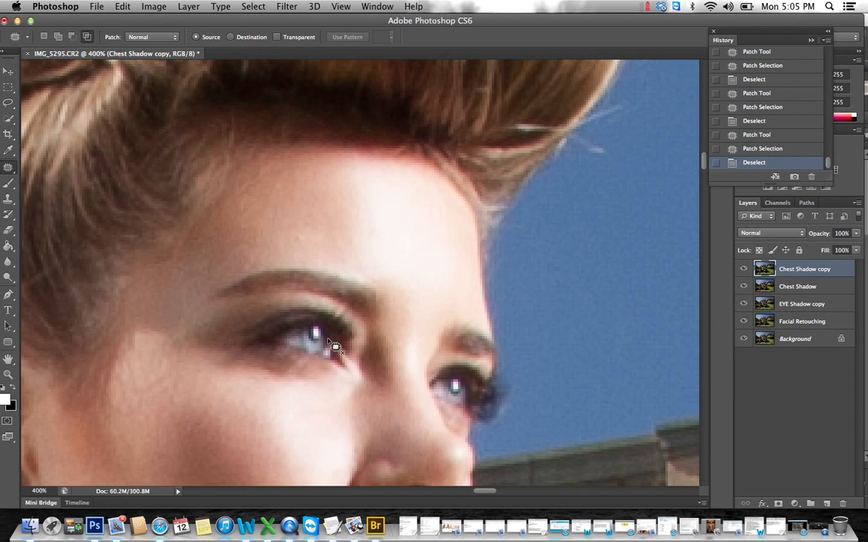
scroll(333, 349, down, 5)
scroll(333, 349, up, 2)
scroll(334, 347, up, 1)
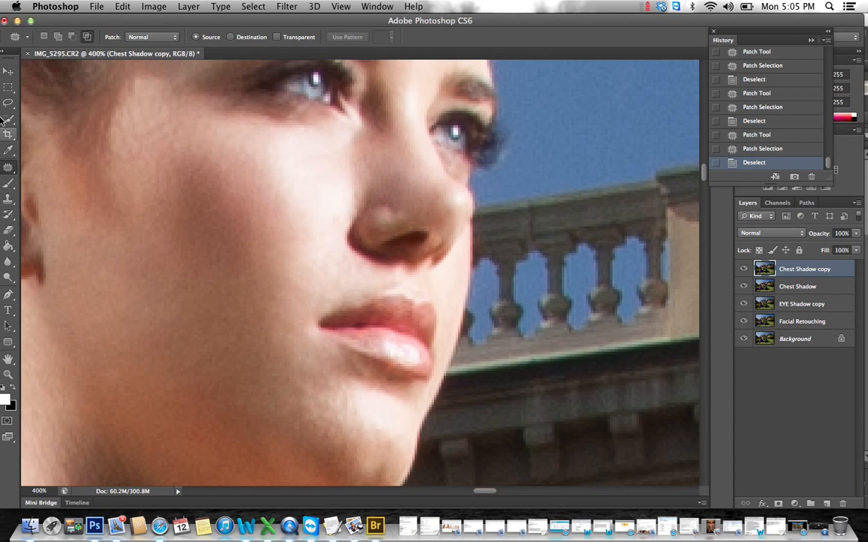
Smooth the upper cheek and temple area of the black-dress model with the Clone Stamp at 30% opacity, brush size 50.
click(8, 198)
alt+click(233, 199)
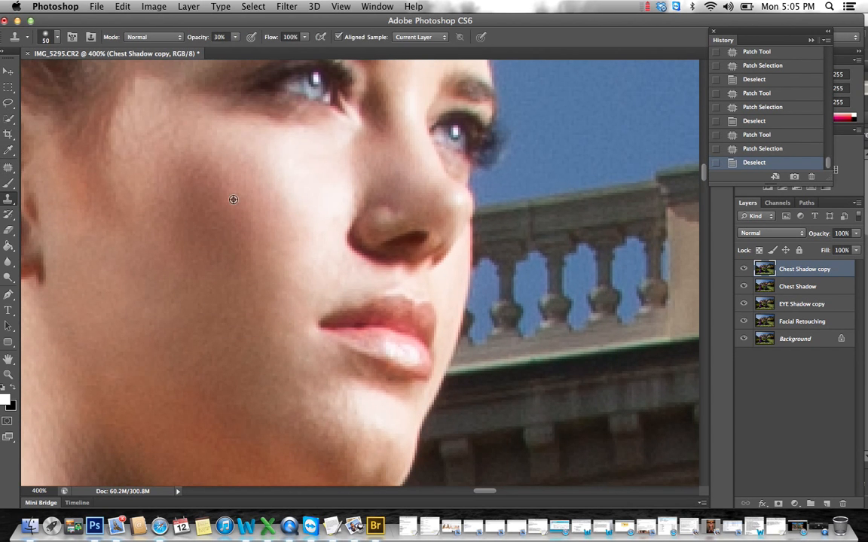
click(199, 179)
click(116, 155)
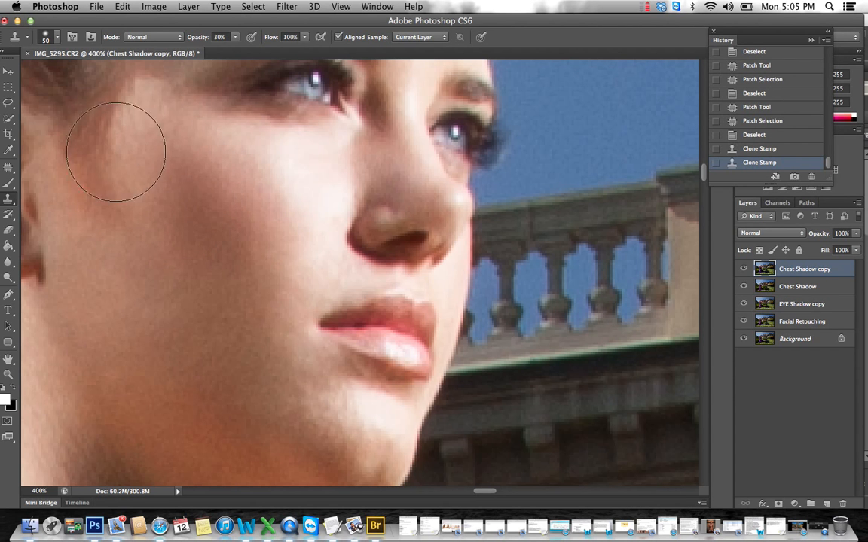
click(132, 128)
click(242, 193)
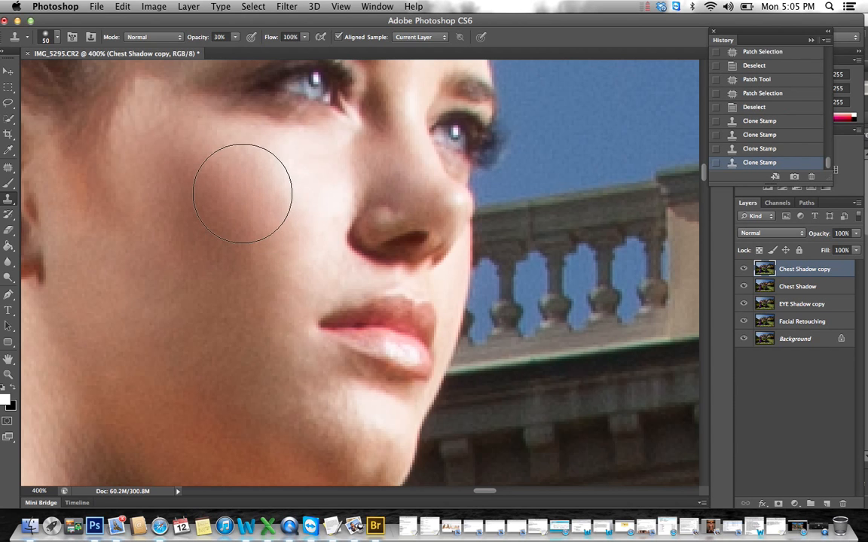
Clone skin over the shadow running down the middle of the cheek to even out its tone.
click(211, 183)
click(207, 256)
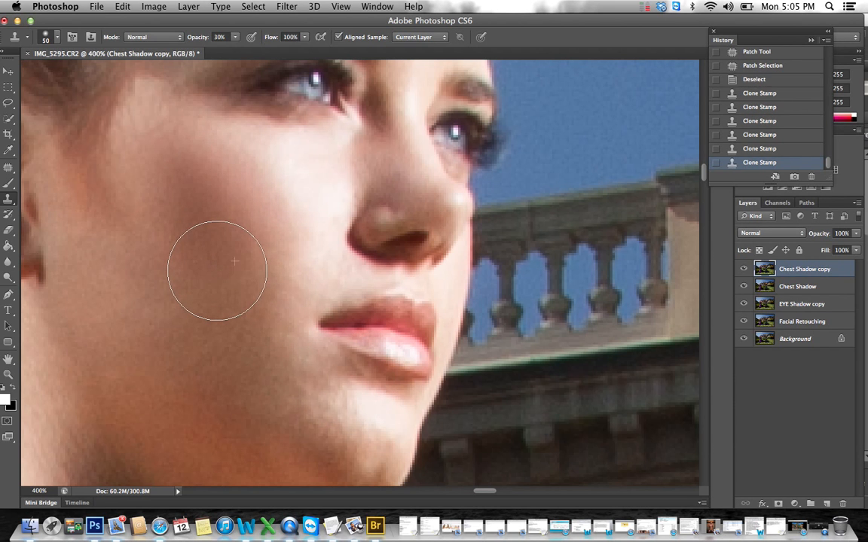
click(223, 262)
click(242, 301)
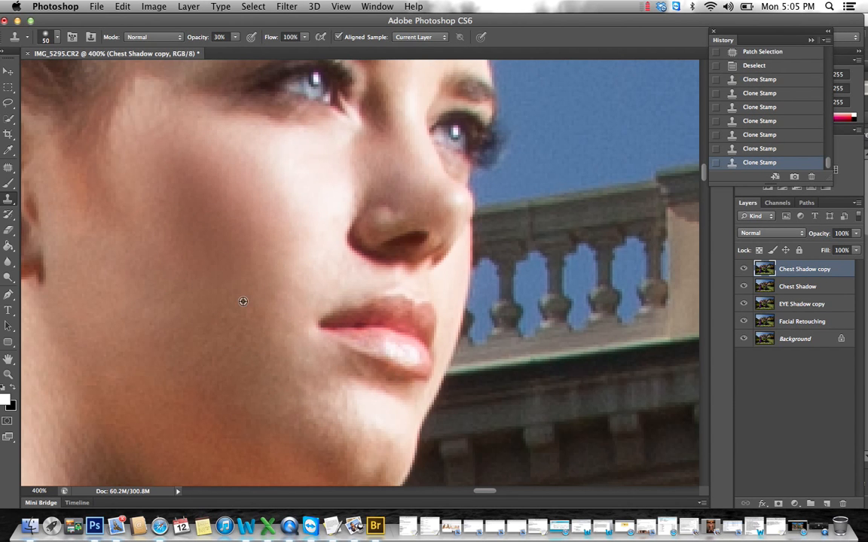
Clone nearby skin over the lower cheek and the mottled highlight on the chin.
alt+click(236, 345)
click(227, 353)
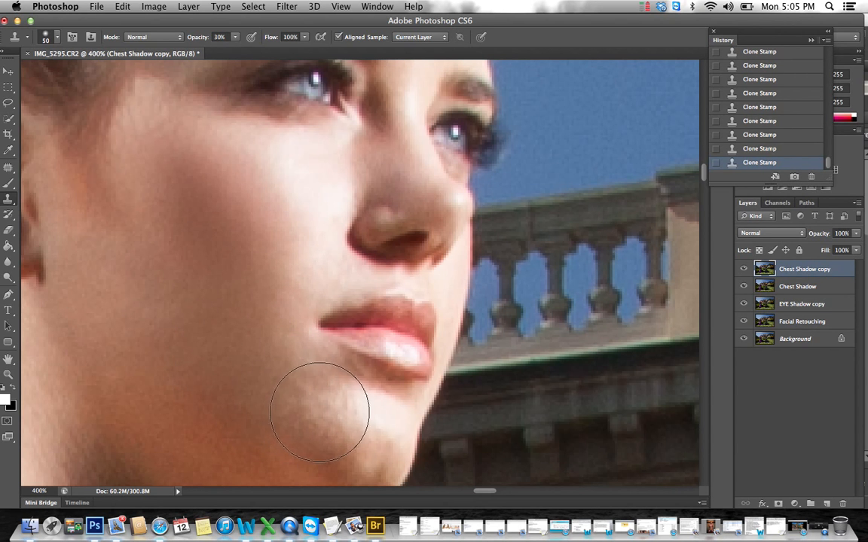
key(super+z)
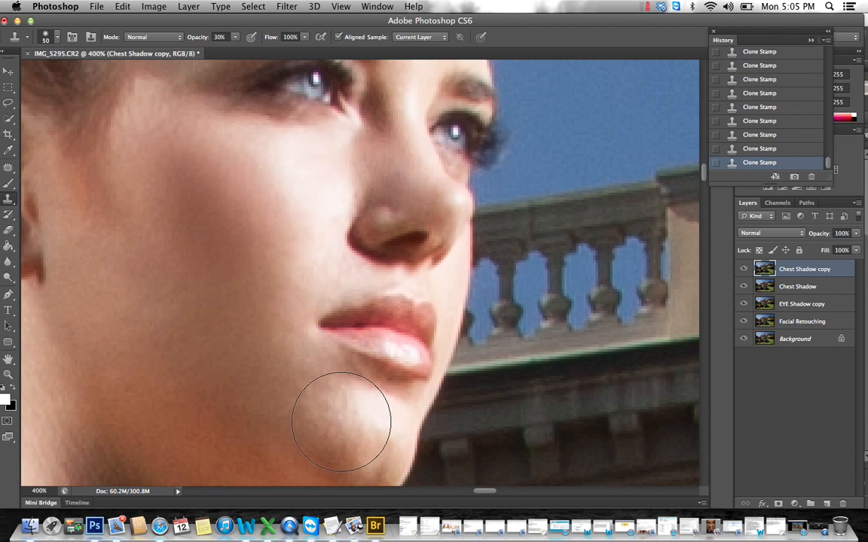
alt+click(338, 418)
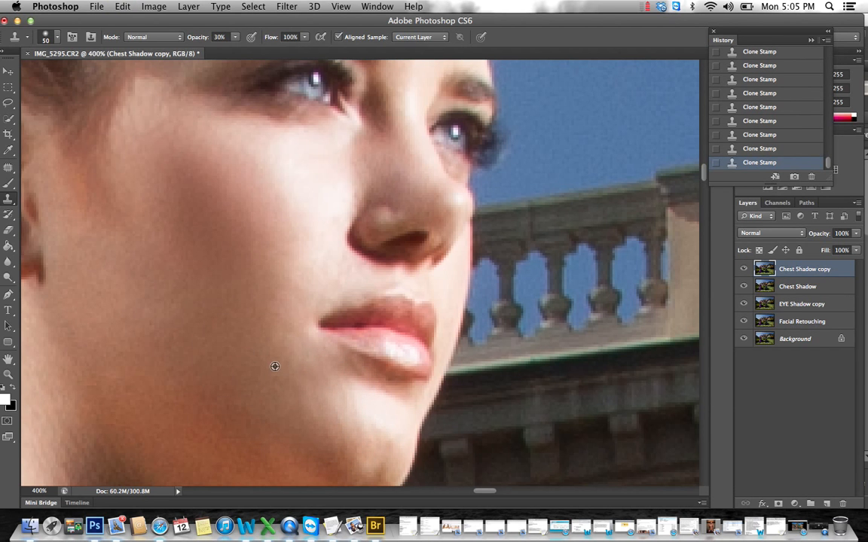
Reduce the Clone Stamp brush size to 30 for the chin and jaw area.
scroll(365, 354, down, 3)
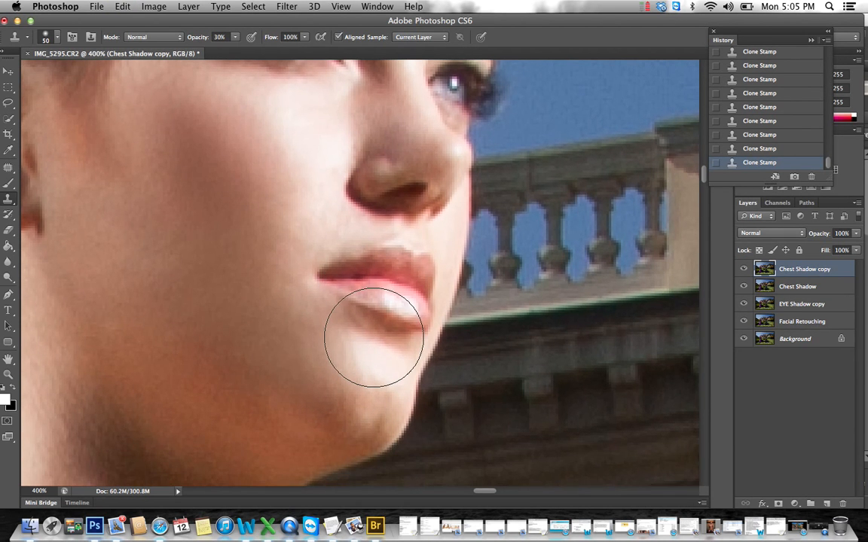
scroll(374, 337, down, 5)
key(bracketleft)
key(bracketleft)
key(bracketleft)
key(bracketleft)
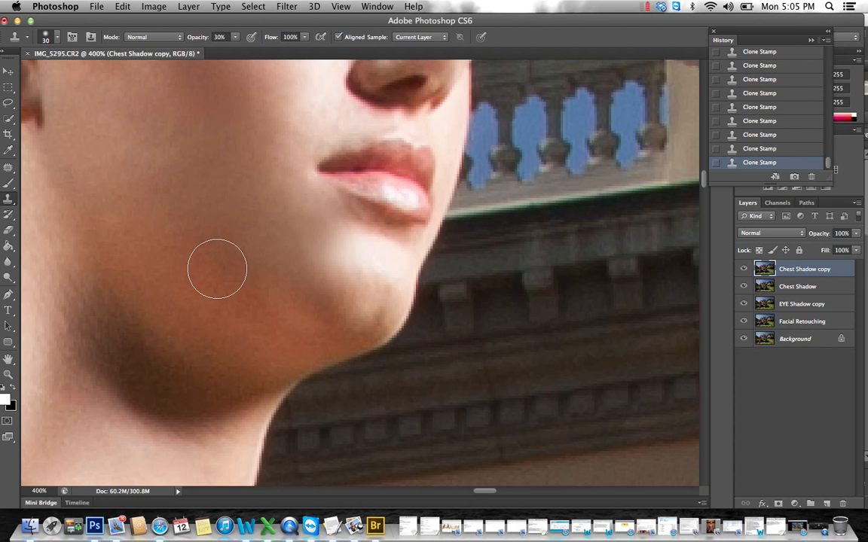
Examine the face, forehead and necklace area for remaining flaws, and fit the whole photo in view.
scroll(346, 211, up, 5)
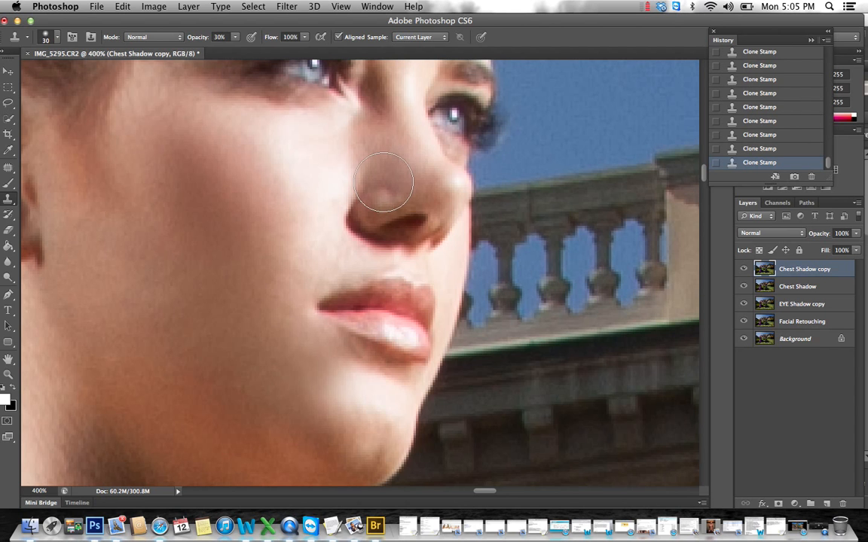
scroll(405, 142, up, 4)
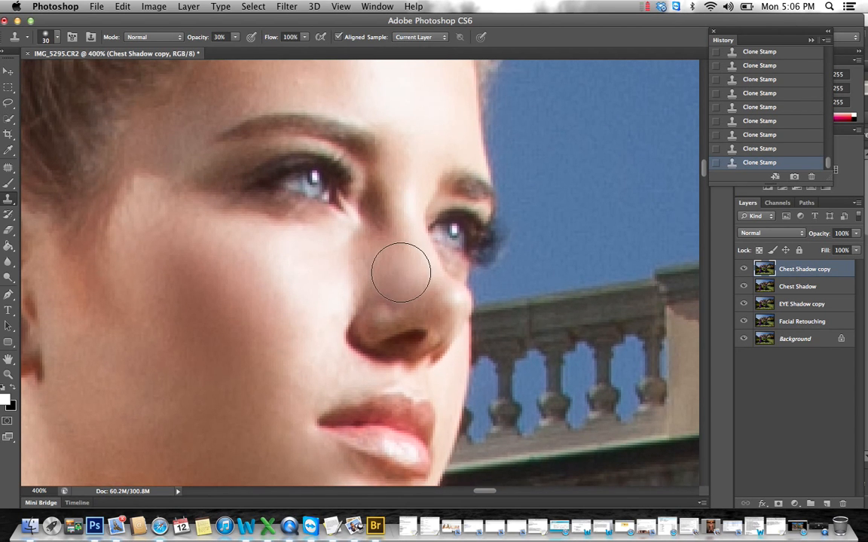
scroll(411, 136, up, 6)
scroll(362, 85, down, 8)
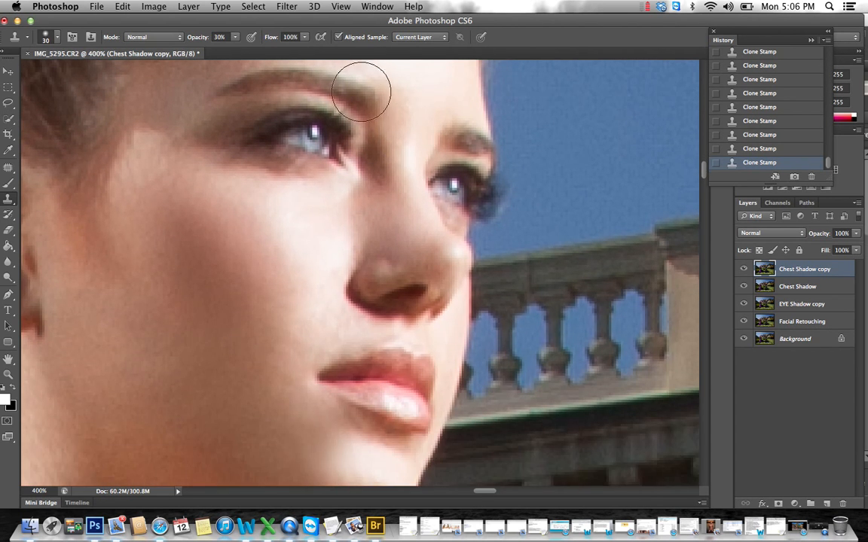
scroll(354, 89, up, 6)
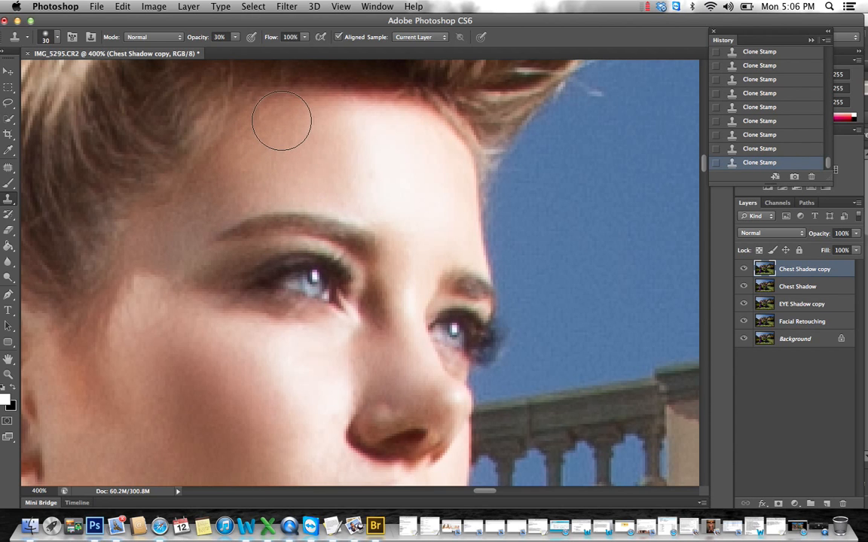
scroll(348, 169, down, 1)
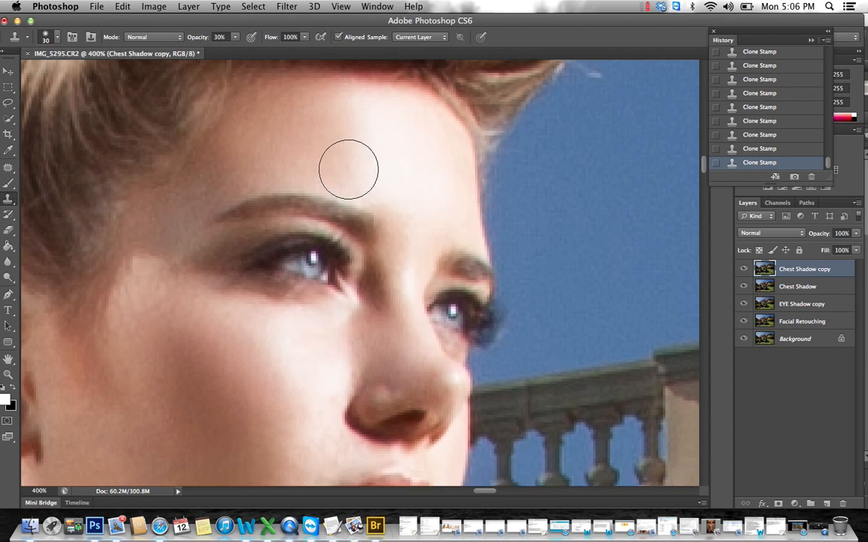
scroll(348, 169, down, 20)
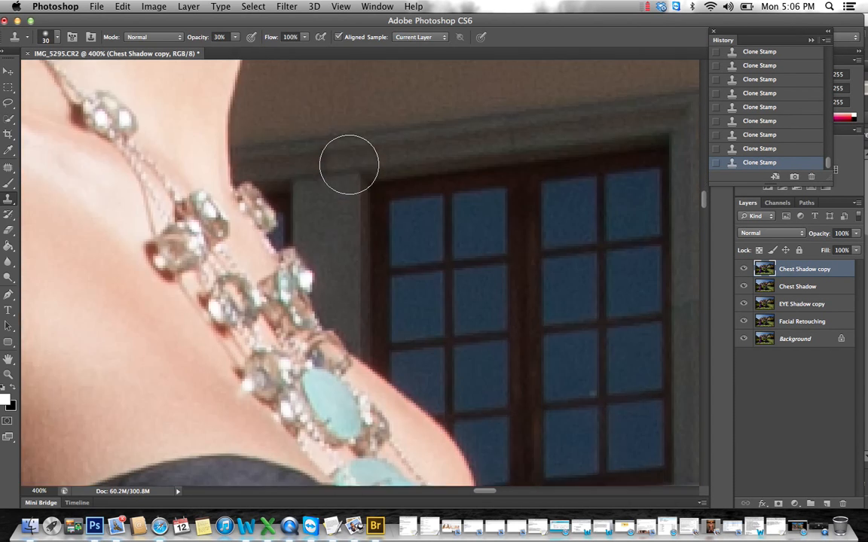
scroll(349, 164, down, 10)
scroll(349, 164, down, 5)
key(super+0)
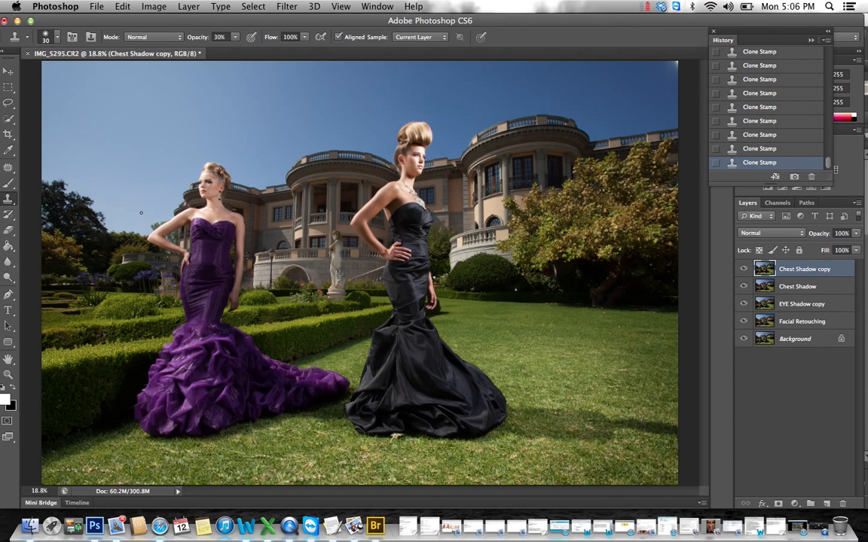
Patch the pale weed stem in the grass below the black dress hem with the grass beside it, working at 300% zoom.
click(9, 375)
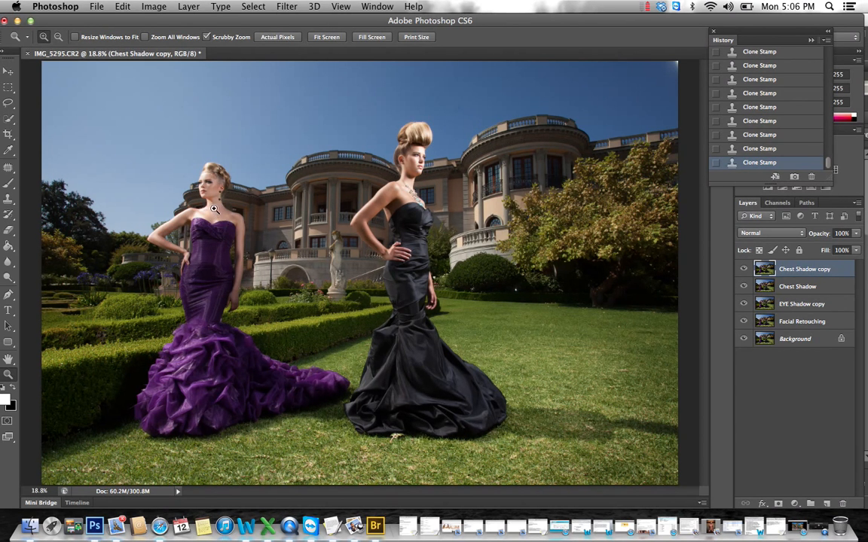
drag(420, 438, 342, 322)
click(8, 168)
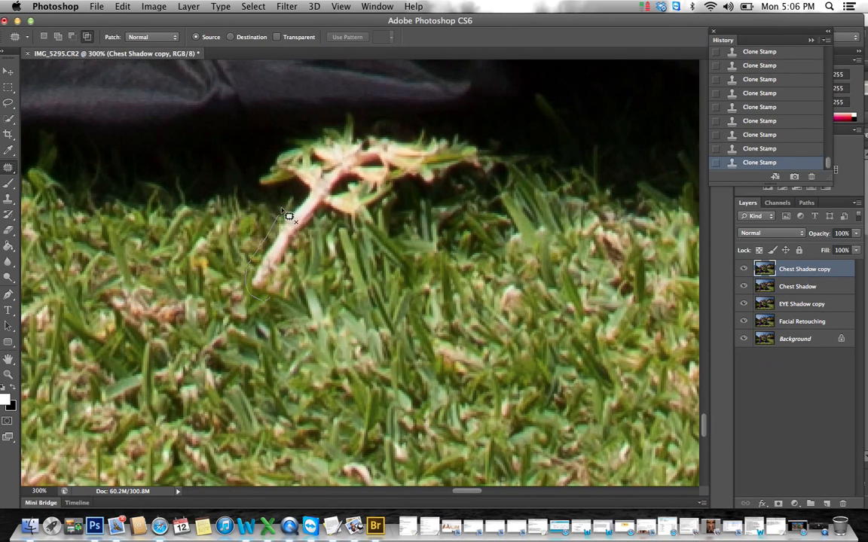
mouse_move(330, 277)
mouse_down()
mouse_move(316, 286)
mouse_move(219, 263)
mouse_up()
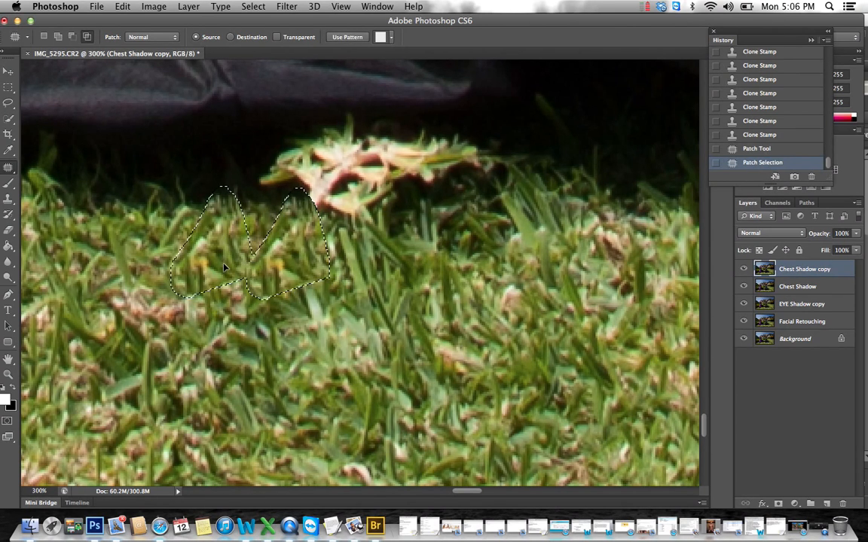
key(super+d)
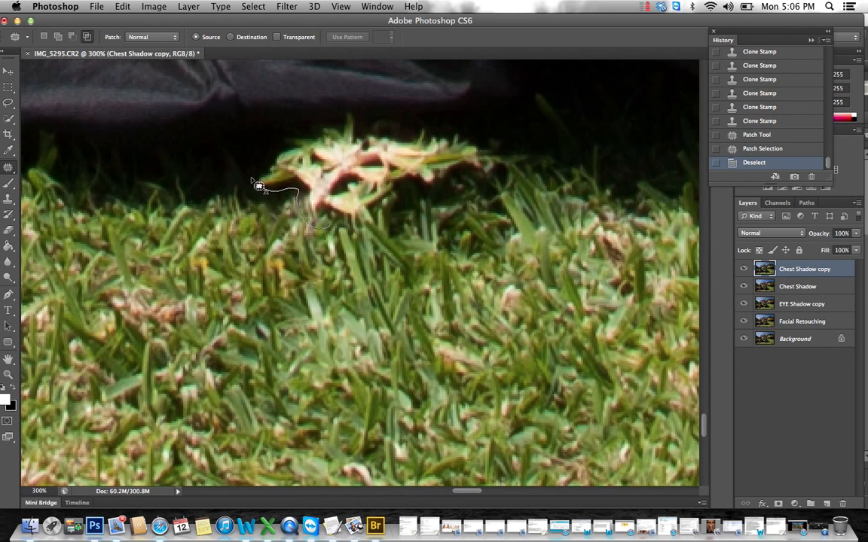
Patch the bright leafy head of the weed under the black dress hem with the shadowed grass edge beside it.
mouse_move(252, 180)
mouse_down()
mouse_move(285, 122)
mouse_move(348, 114)
mouse_up()
mouse_move(532, 131)
mouse_down()
mouse_move(509, 172)
mouse_move(458, 239)
mouse_up()
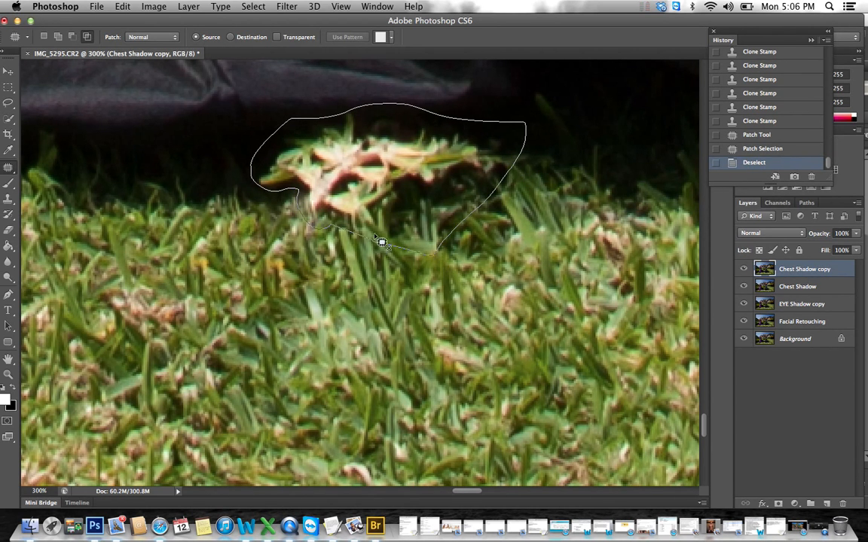
drag(375, 235, 369, 234)
mouse_move(394, 208)
mouse_down()
mouse_move(622, 193)
mouse_move(629, 199)
mouse_up()
key(ctrl+d)
Patch the leftover traces in the dark shadow beneath the dress hem with neighbouring shadow areas.
drag(242, 165, 454, 174)
key(super+d)
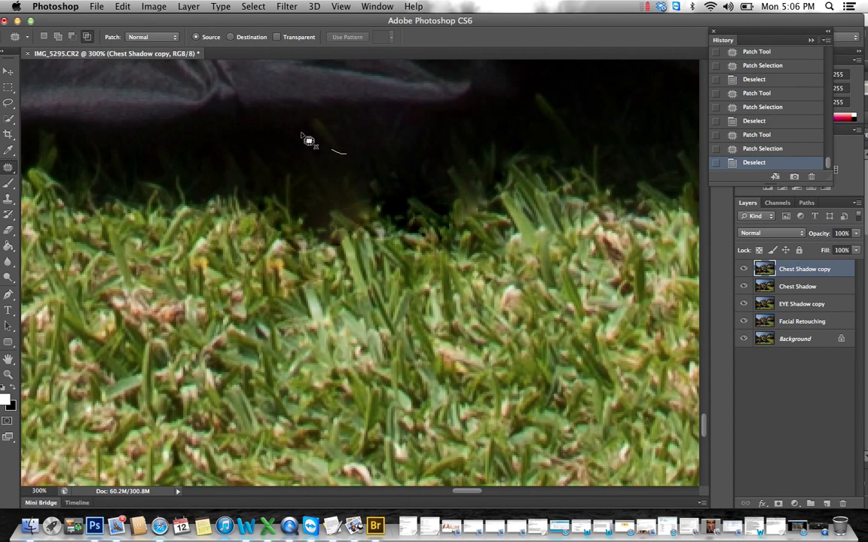
drag(301, 135, 441, 131)
key(super+d)
drag(598, 101, 603, 90)
drag(588, 104, 676, 97)
key(super+d)
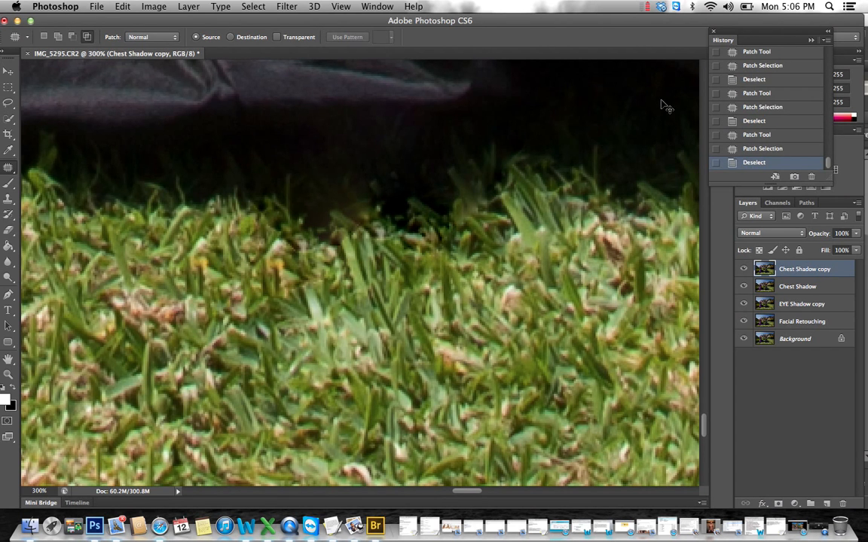